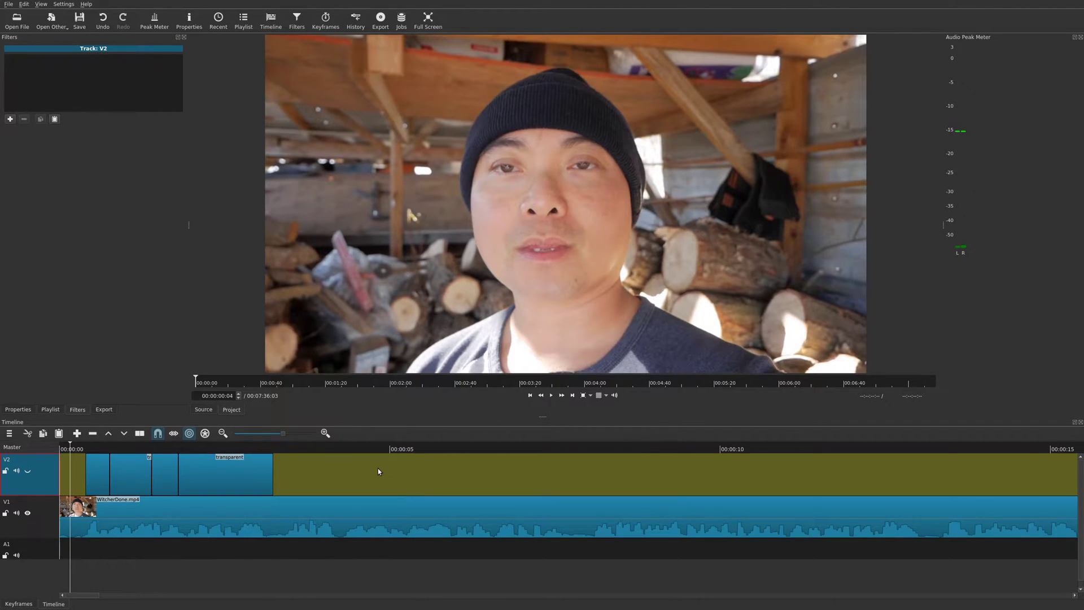
Play the opening to preview the yellow welcome title.
{"action": "key", "text": "space"}
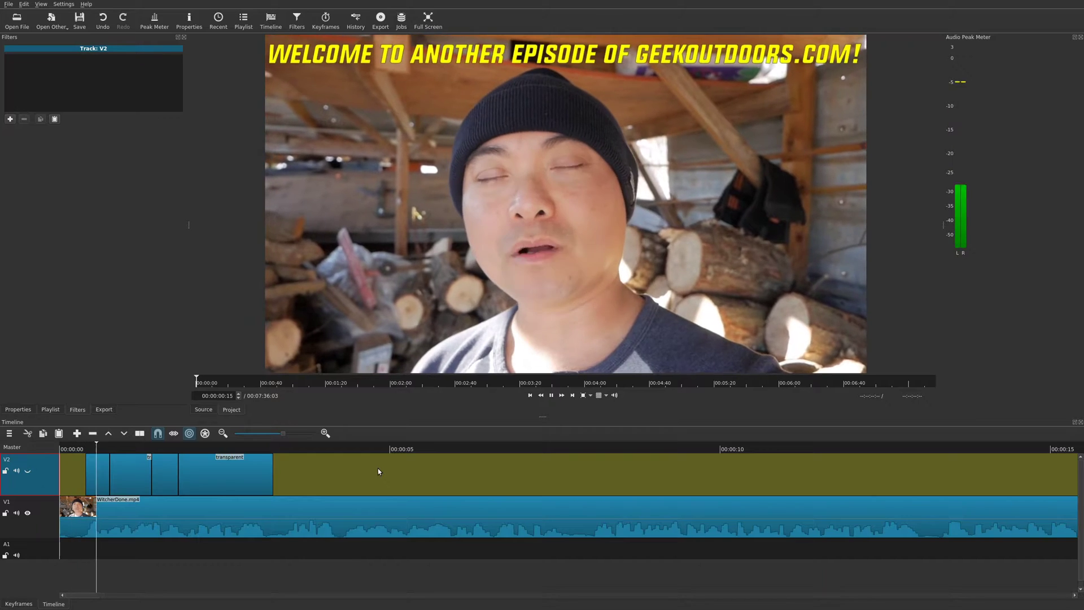
{"action": "key", "text": "space"}
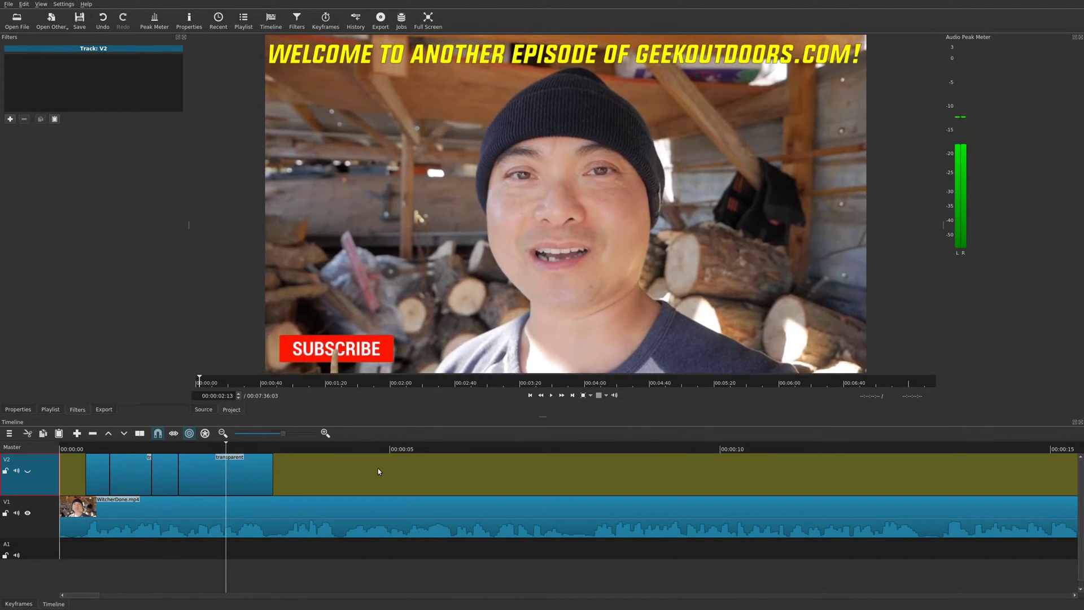
On WitcherDone.mp4, enable the second Text: Simple filter instead of the first, and play the opening to preview the cyan title.
{"action": "left_click", "coordinate": [93, 511]}
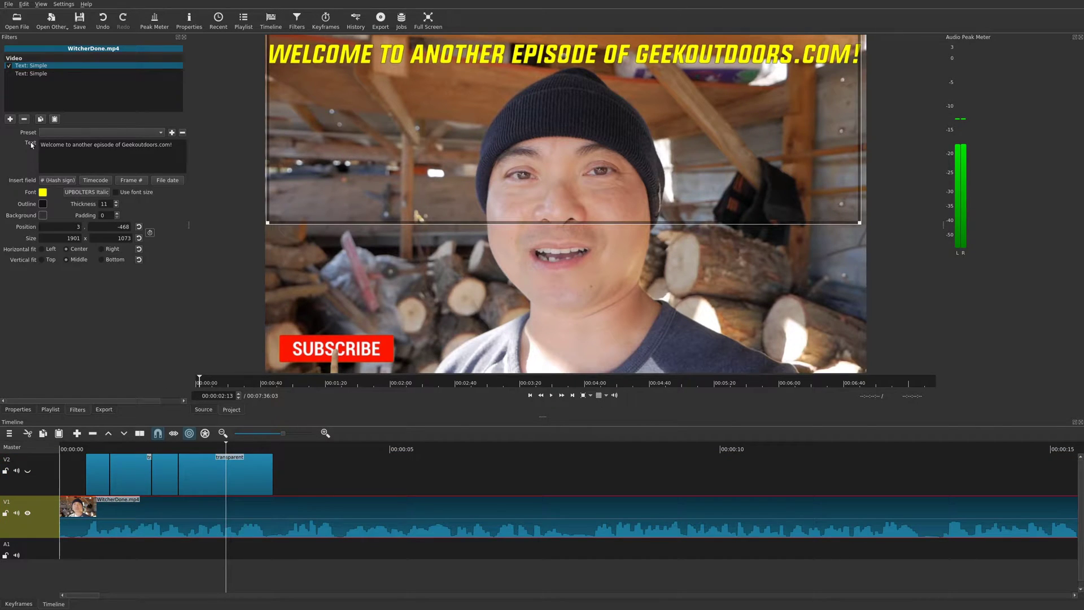
{"action": "left_click", "coordinate": [9, 73]}
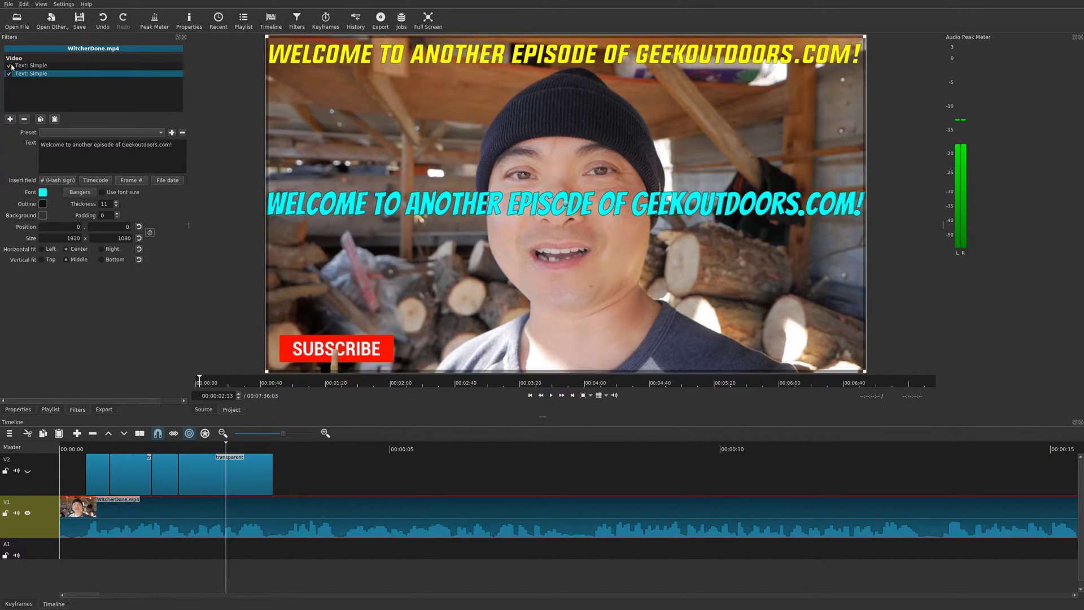
{"action": "left_click", "coordinate": [11, 66]}
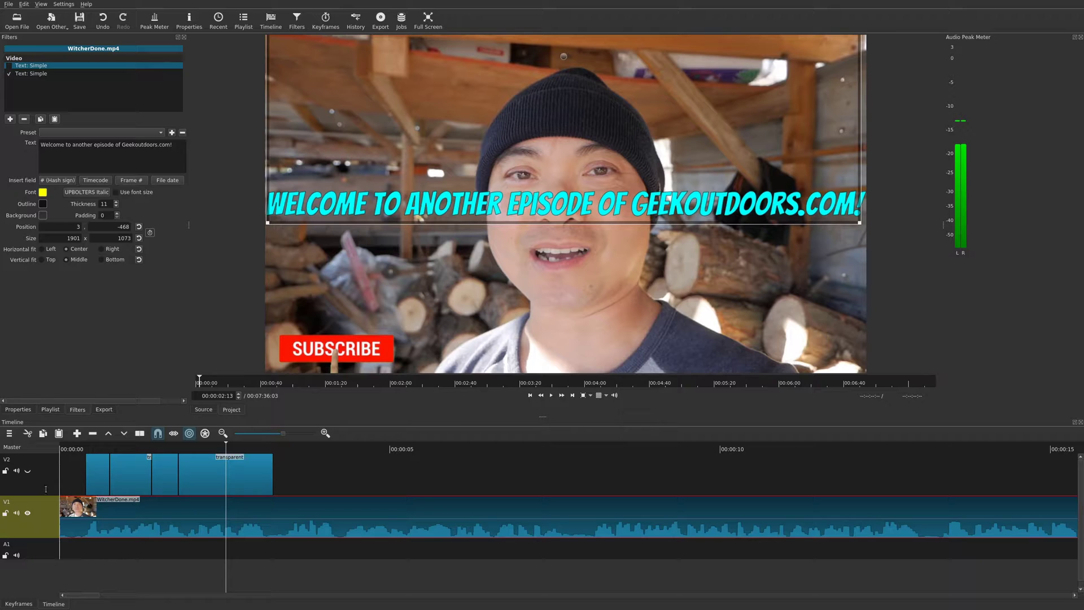
{"action": "left_click", "coordinate": [76, 455]}
{"action": "key", "text": "space"}
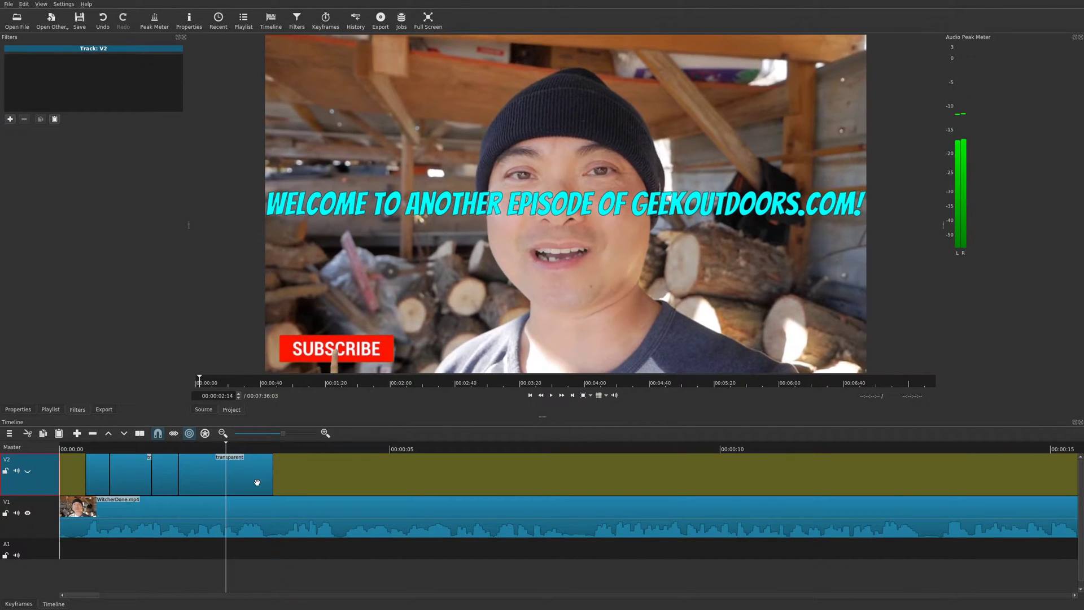
Disable the second Text: Simple filter on WitcherDone.mp4, unhide track V2, and preview its title animation from the start.
{"action": "left_click", "coordinate": [72, 449]}
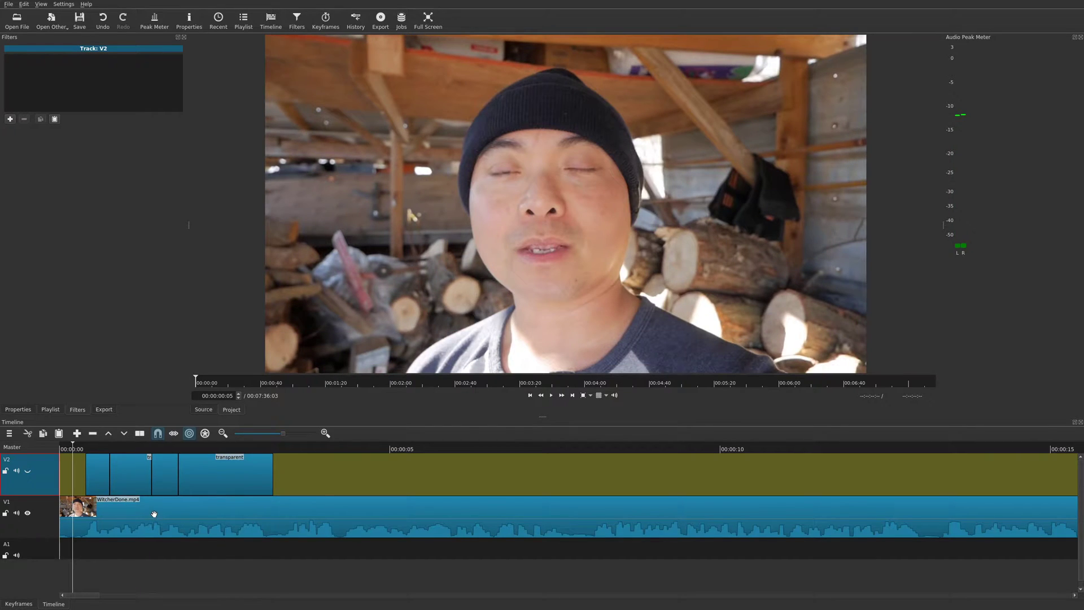
{"action": "left_click", "coordinate": [154, 513]}
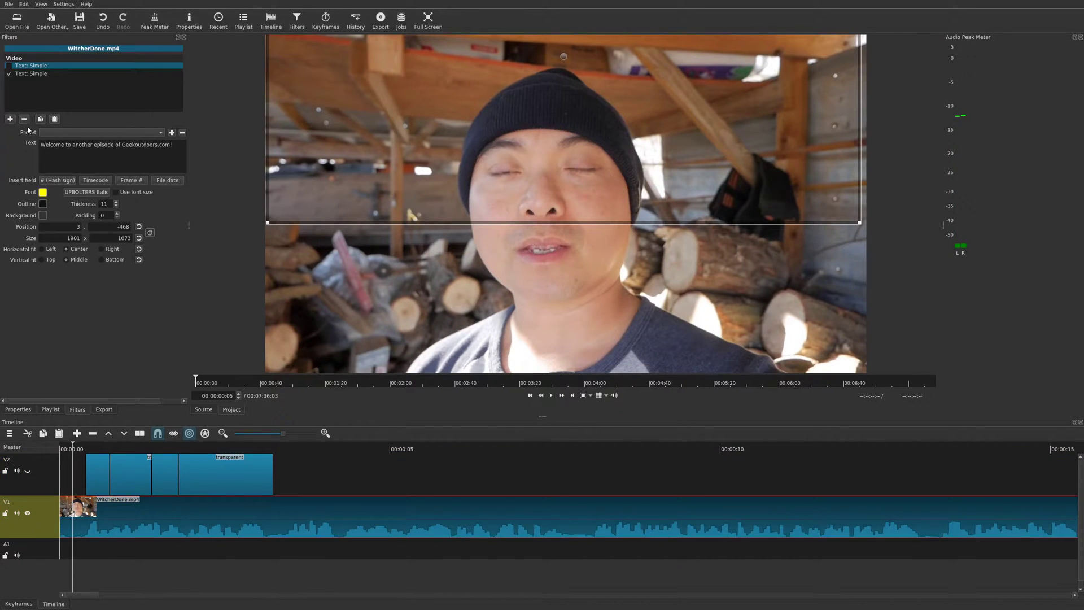
{"action": "left_click", "coordinate": [9, 74]}
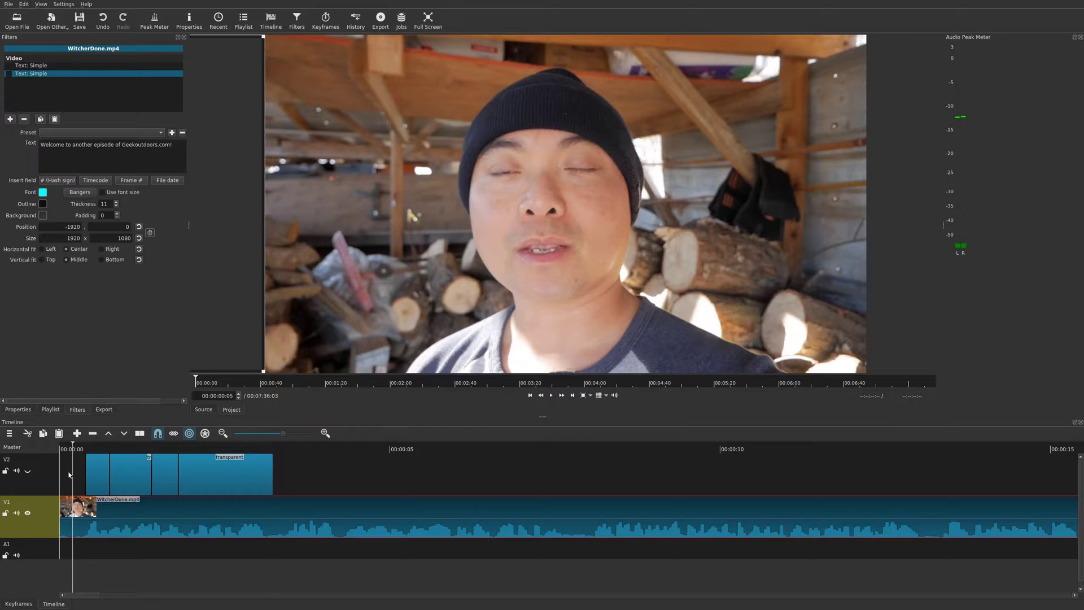
{"action": "left_click", "coordinate": [44, 486]}
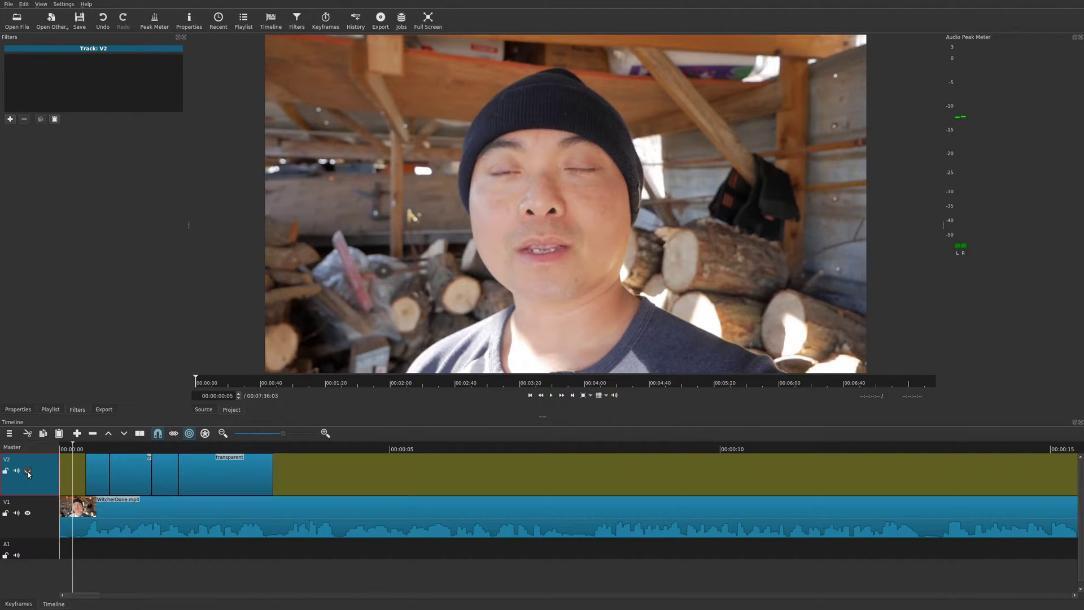
{"action": "key", "text": "space"}
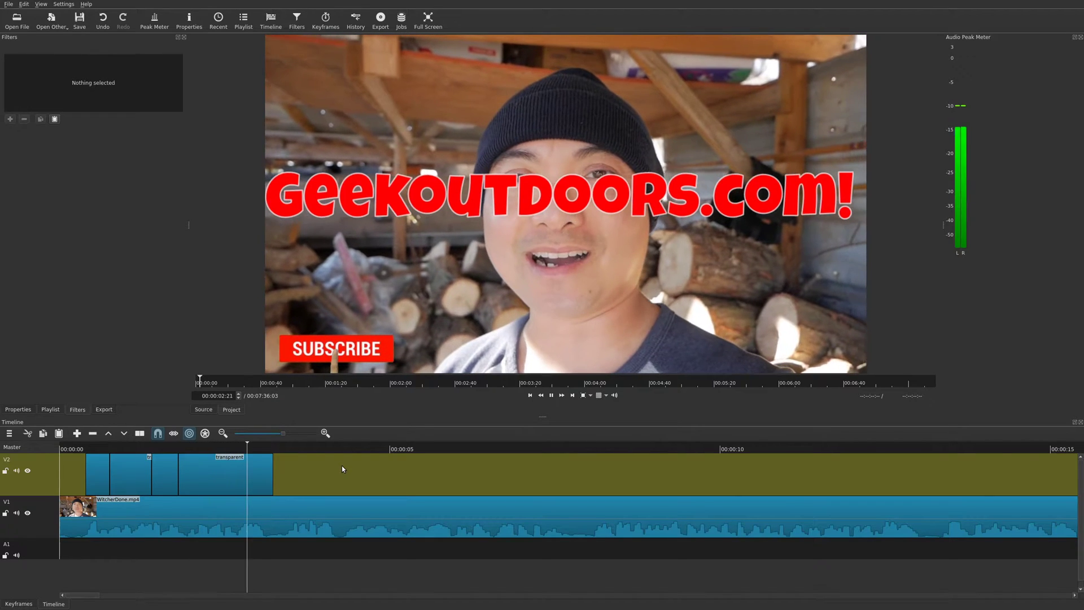
{"action": "key", "text": "space"}
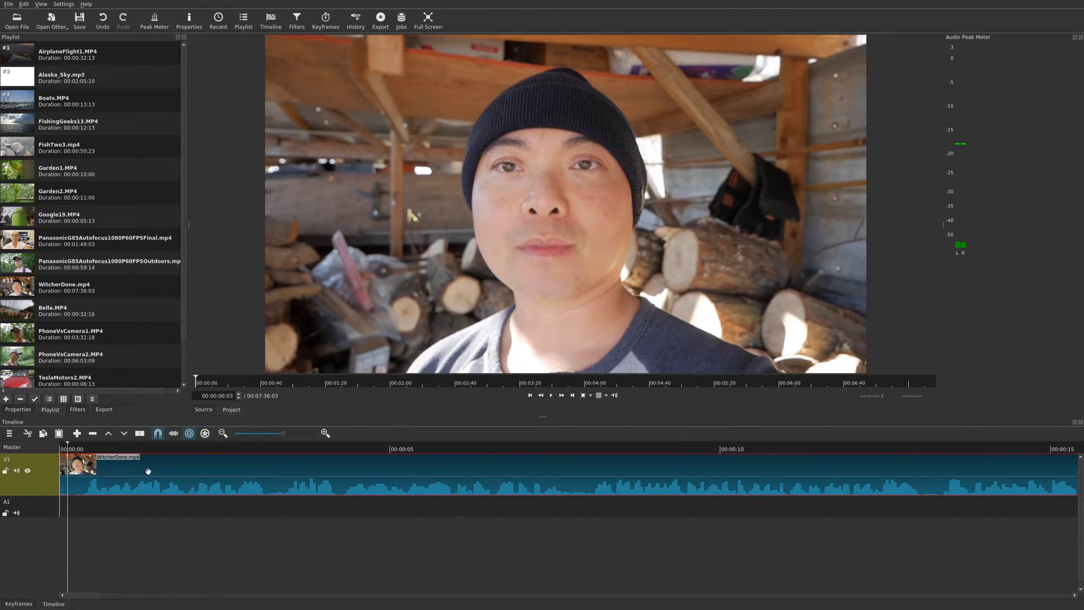
Add a Text: Simple filter to the WitcherDone.mp4 clip, finding it with the search term "text".
{"action": "left_click", "coordinate": [79, 411]}
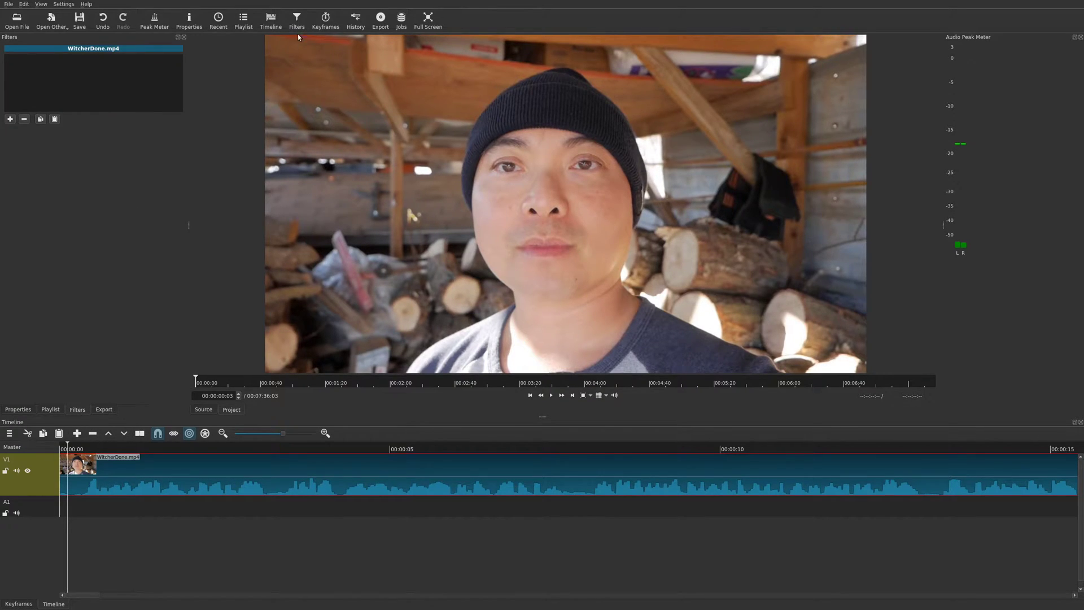
{"action": "left_click", "coordinate": [10, 120]}
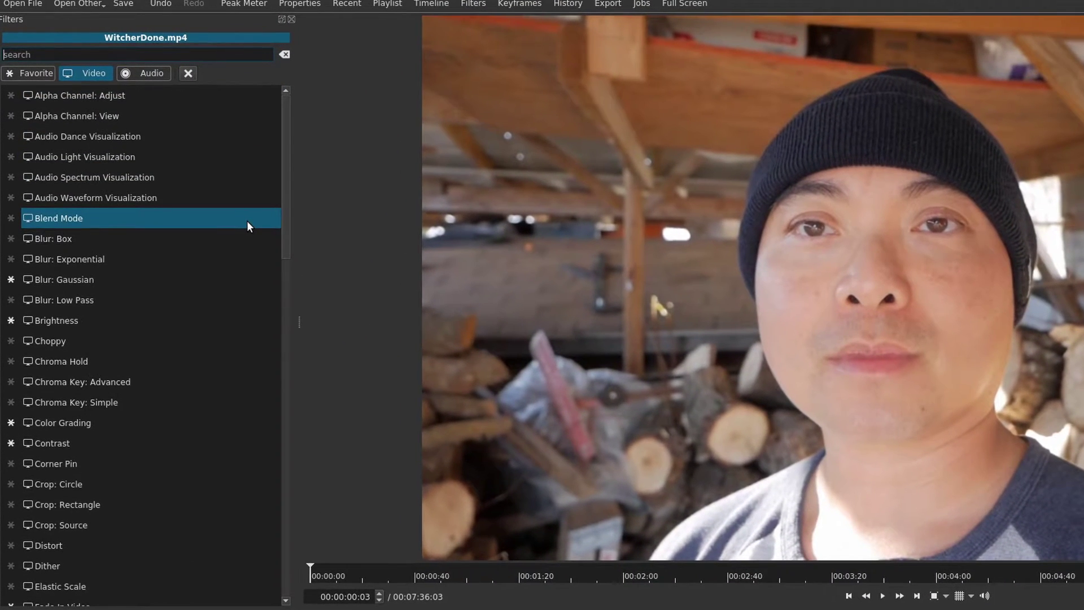
{"action": "type", "text": "text"}
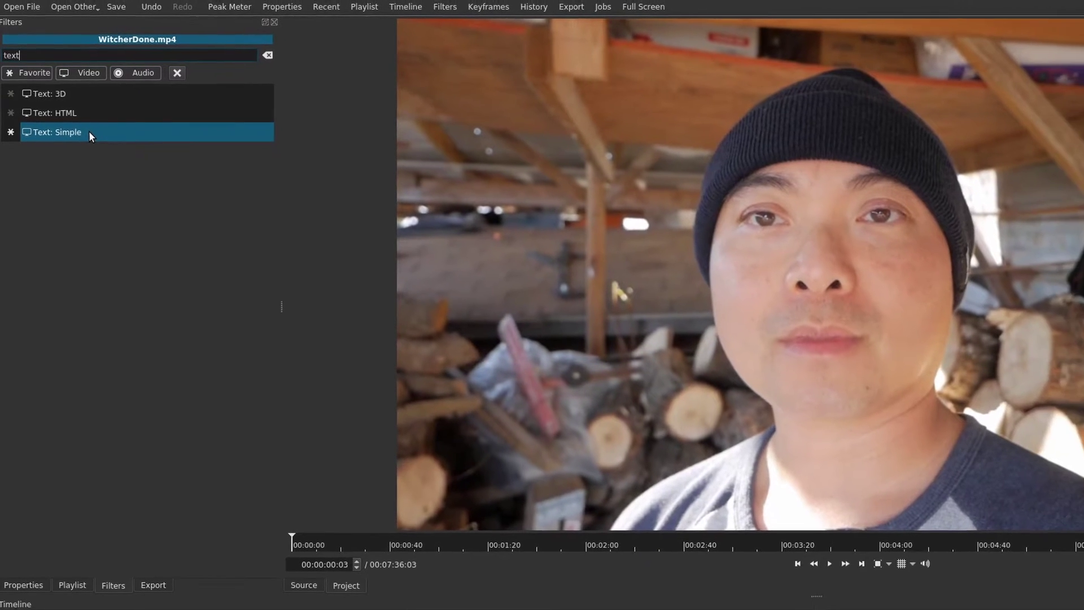
{"action": "left_click", "coordinate": [87, 132]}
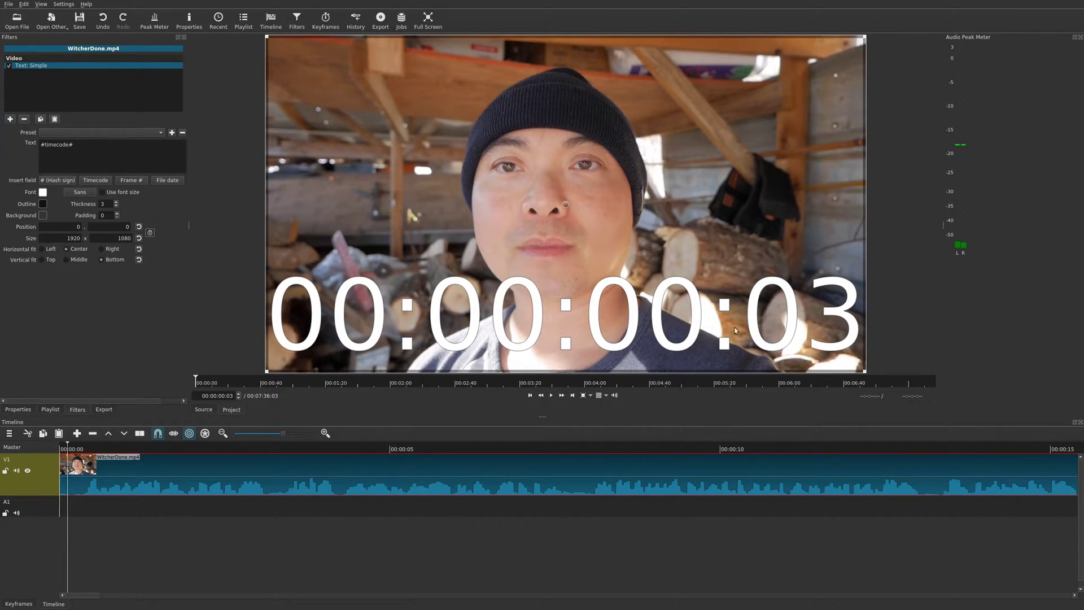
Replace the filter's default timecode text with "Welcome to another episode of geekoutdoors.com!".
{"action": "triple_click", "coordinate": [54, 147]}
{"action": "type", "text": "We"}
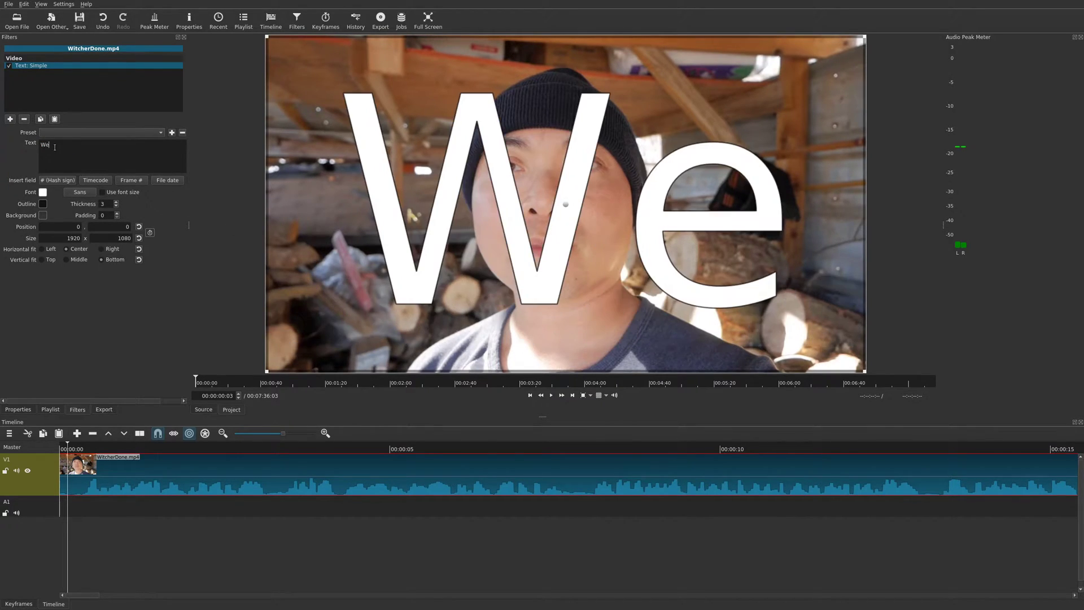
{"action": "type", "text": "lcome "}
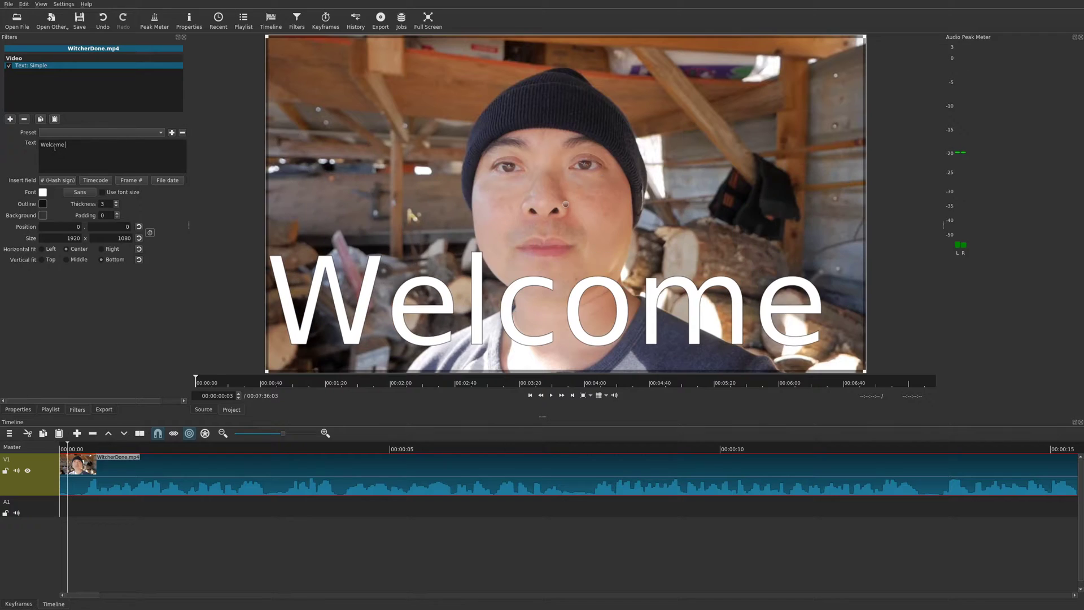
{"action": "type", "text": "to another "}
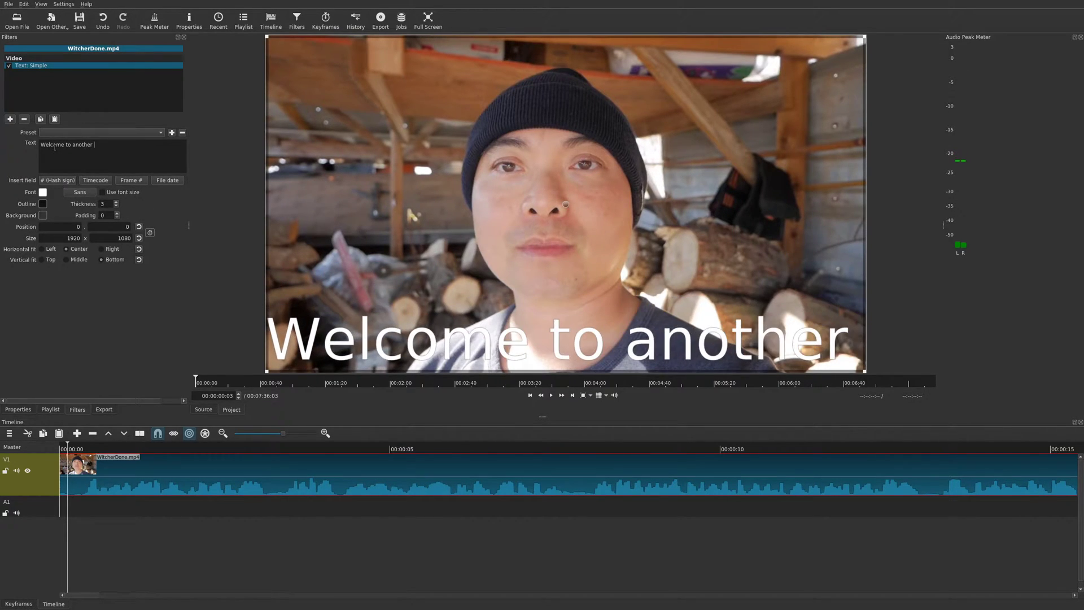
{"action": "type", "text": "episode "}
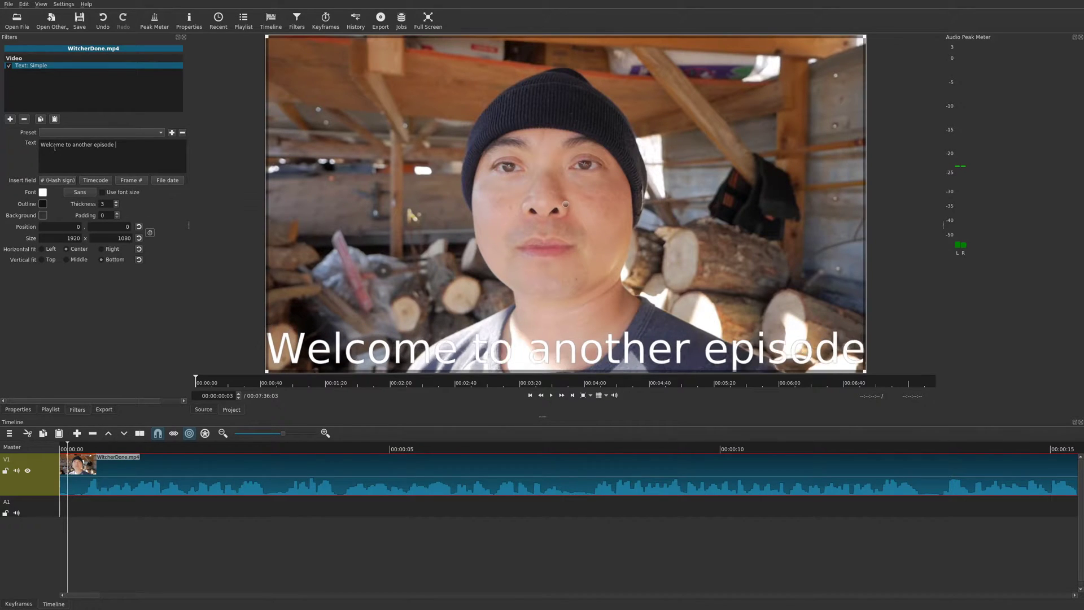
{"action": "type", "text": "of geeko"}
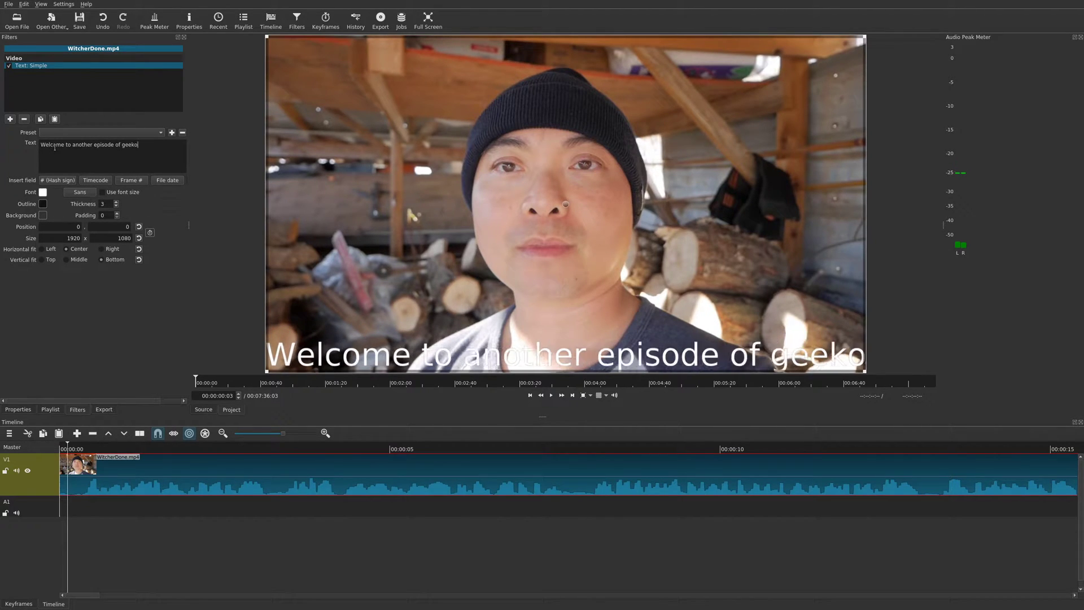
{"action": "type", "text": "utdoors"}
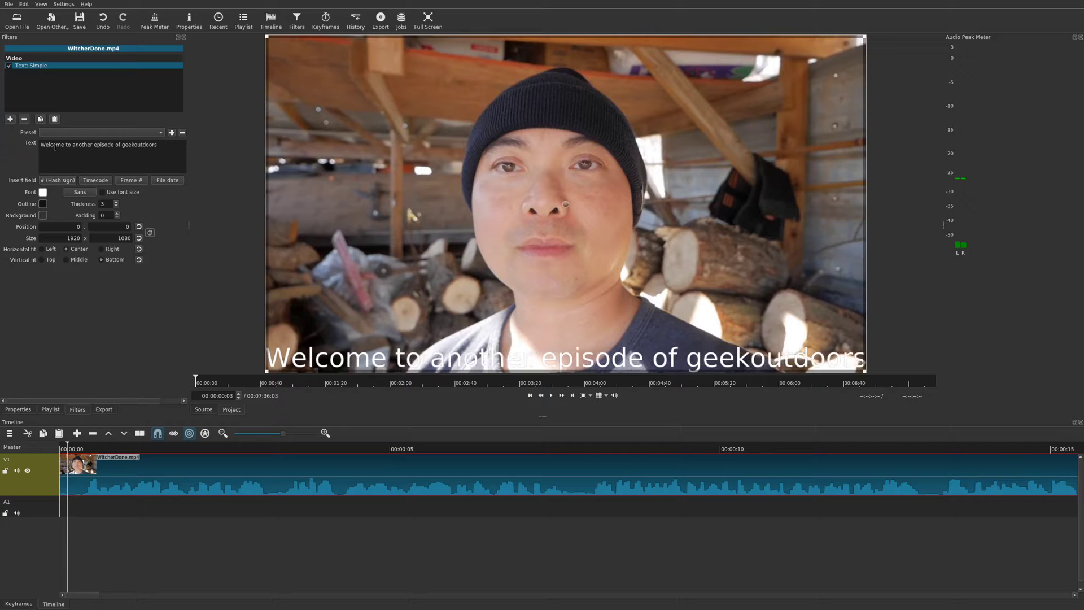
{"action": "type", "text": ".com!"}
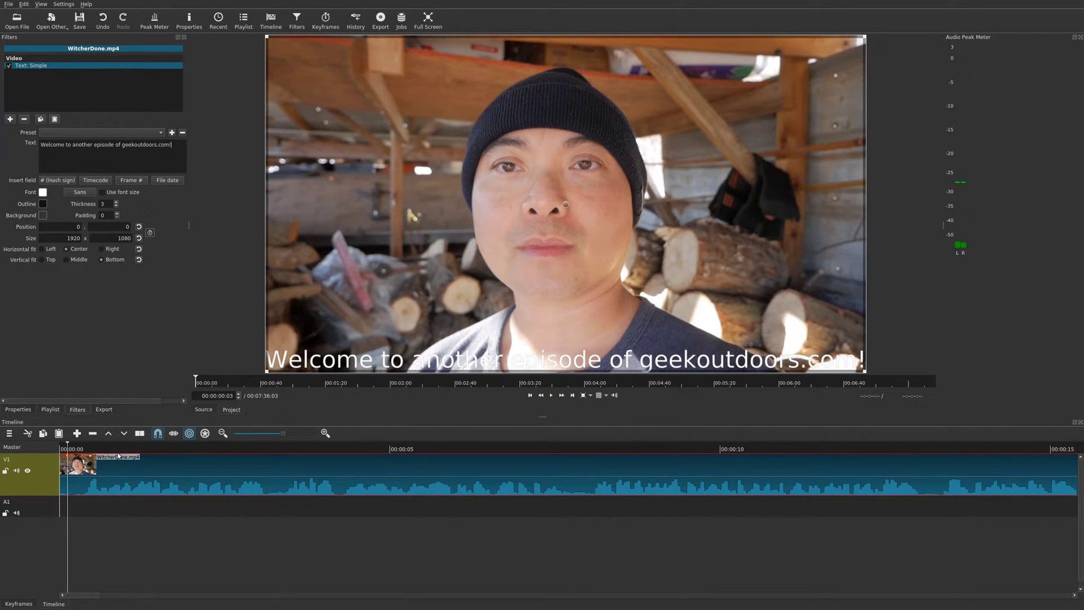
Play the clip's opening and set the playhead to 00:00:00:09.
{"action": "left_click", "coordinate": [73, 448]}
{"action": "key", "text": "space"}
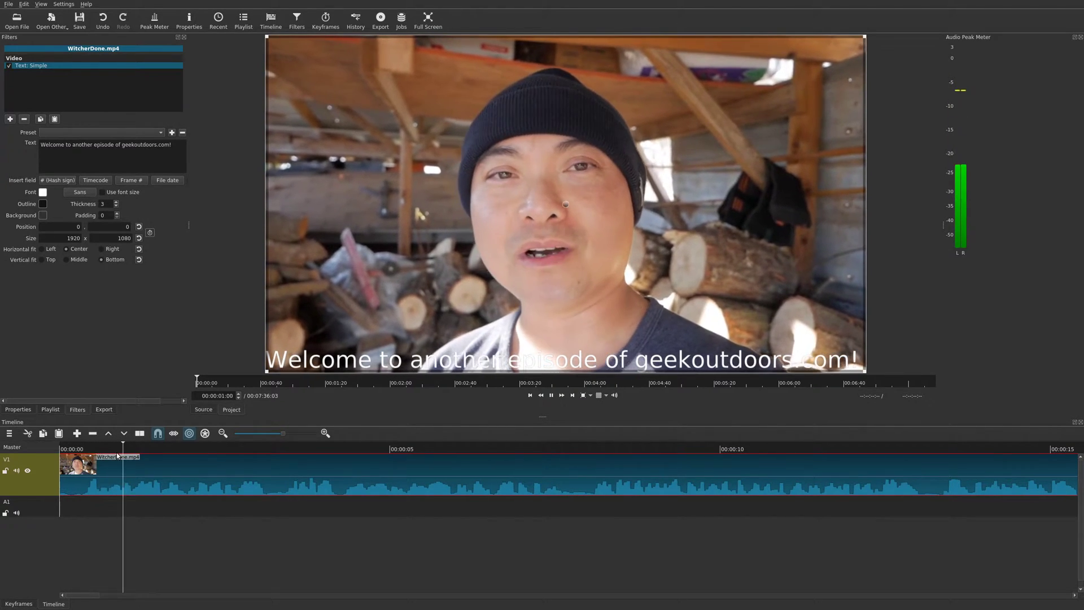
{"action": "left_click", "coordinate": [85, 448]}
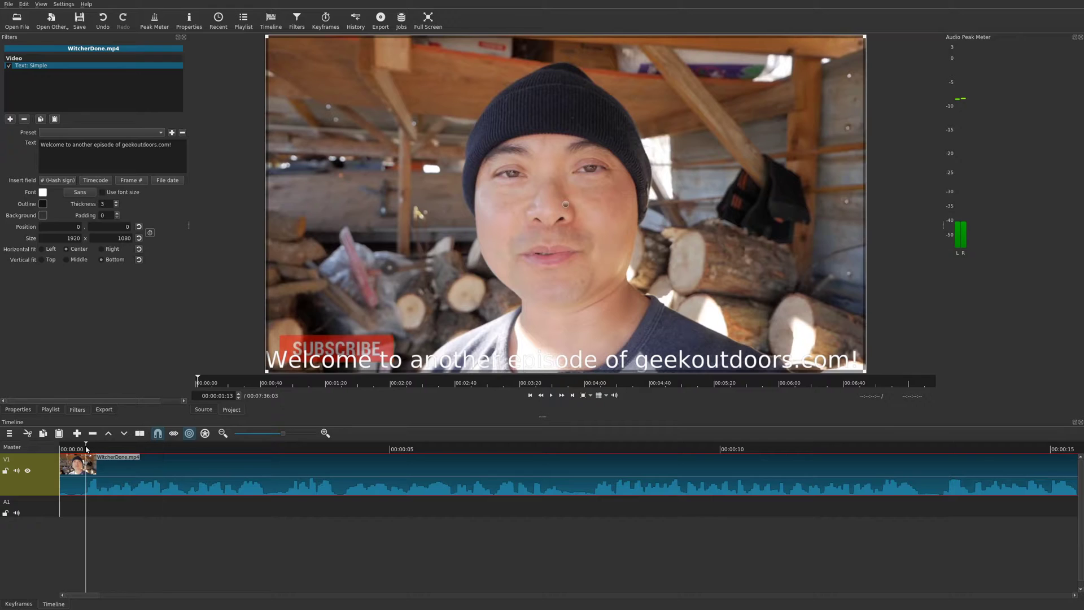
{"action": "left_click", "coordinate": [83, 449]}
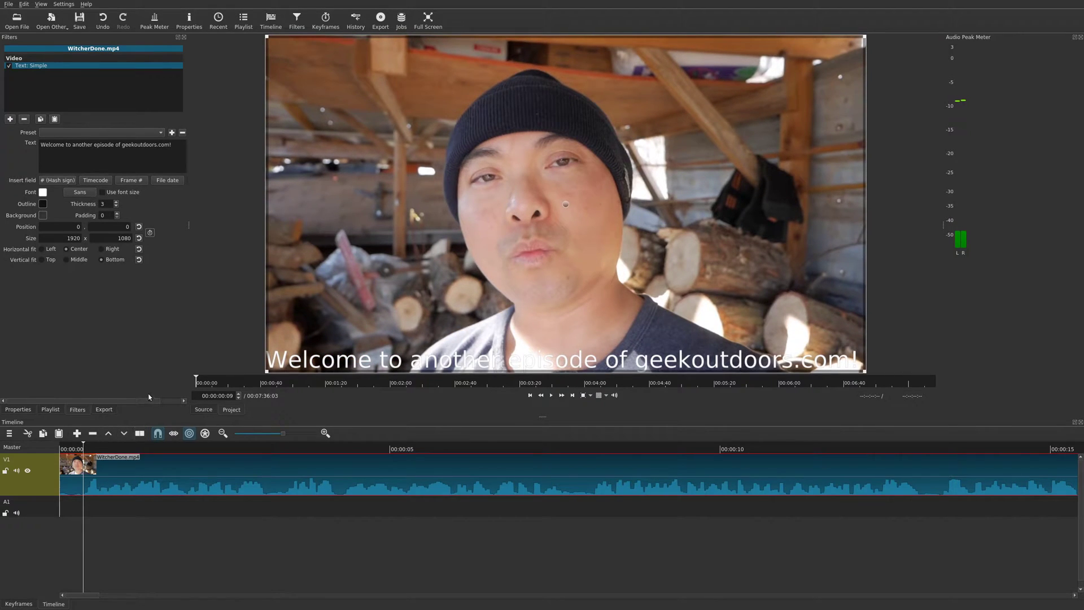
Change the title's font color to yellow (#ffff00).
{"action": "left_click", "coordinate": [42, 192]}
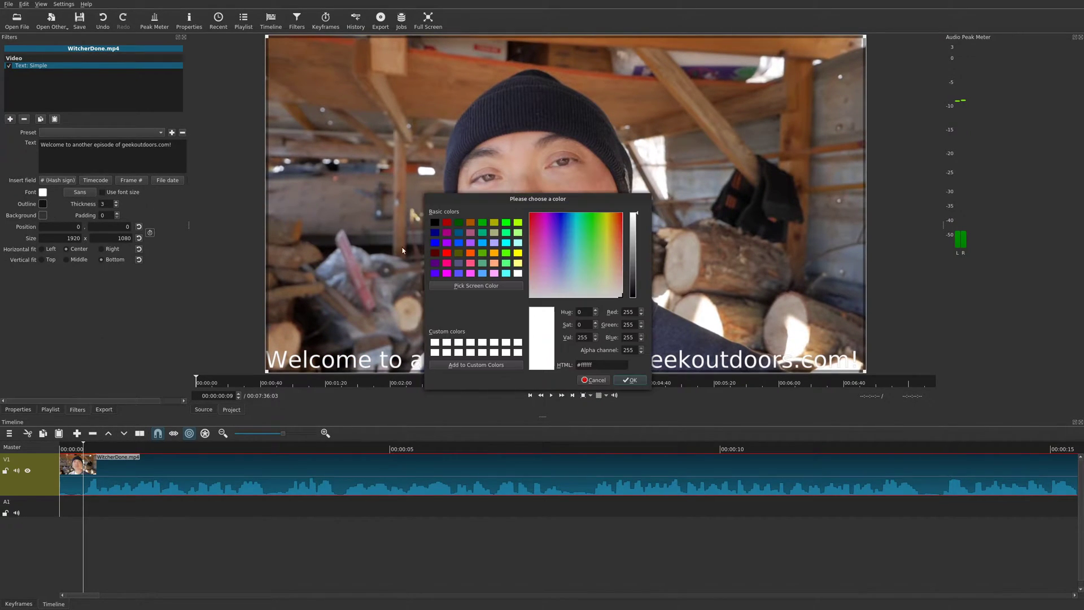
{"action": "left_click", "coordinate": [518, 255]}
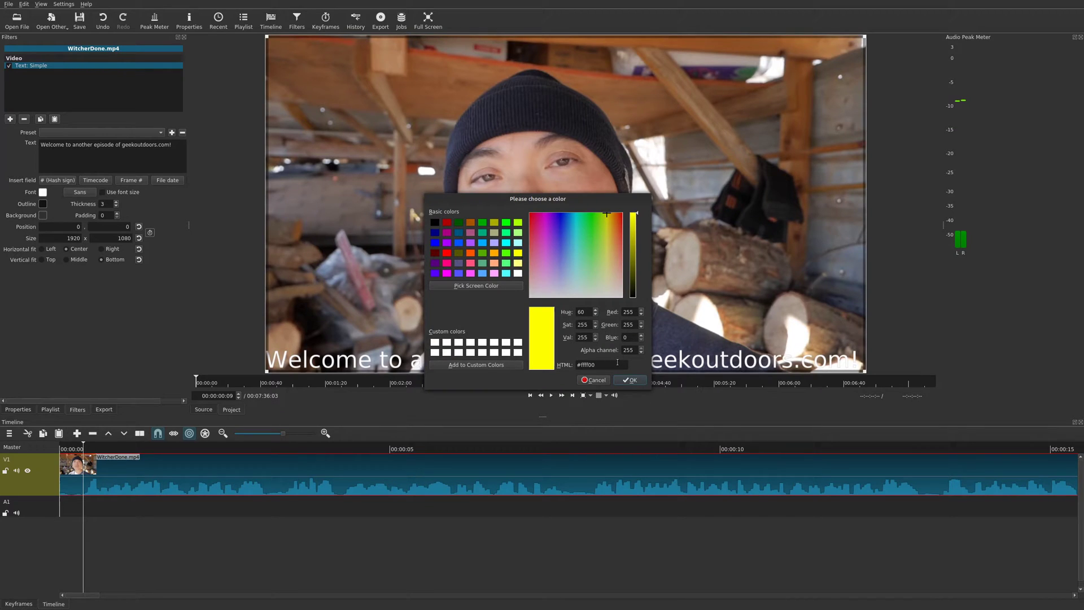
{"action": "left_click", "coordinate": [626, 379]}
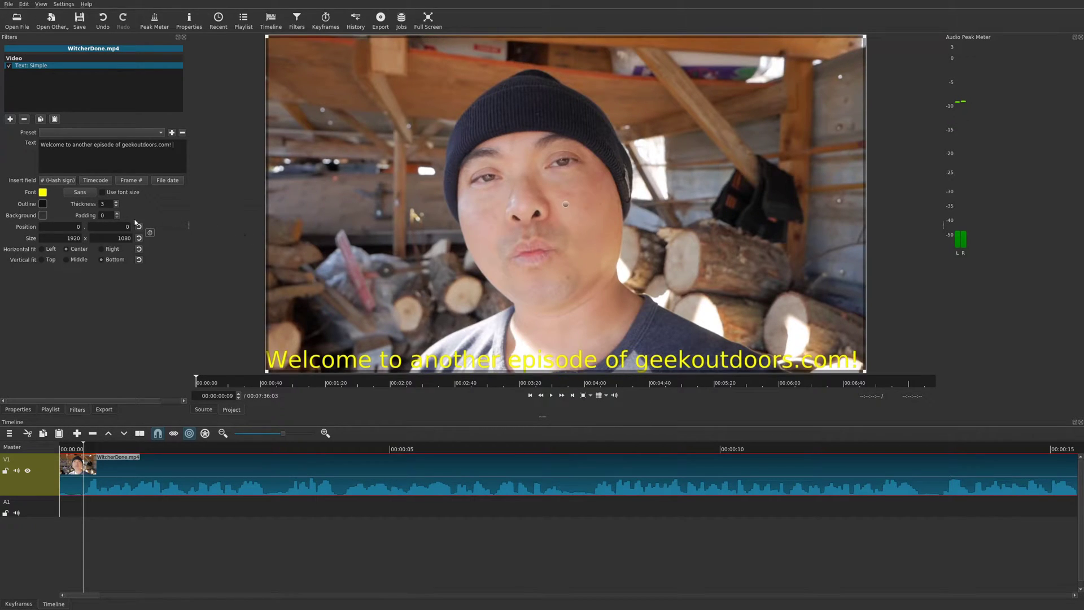
Change the title's font to ROBO in the Regular style.
{"action": "left_click", "coordinate": [80, 192]}
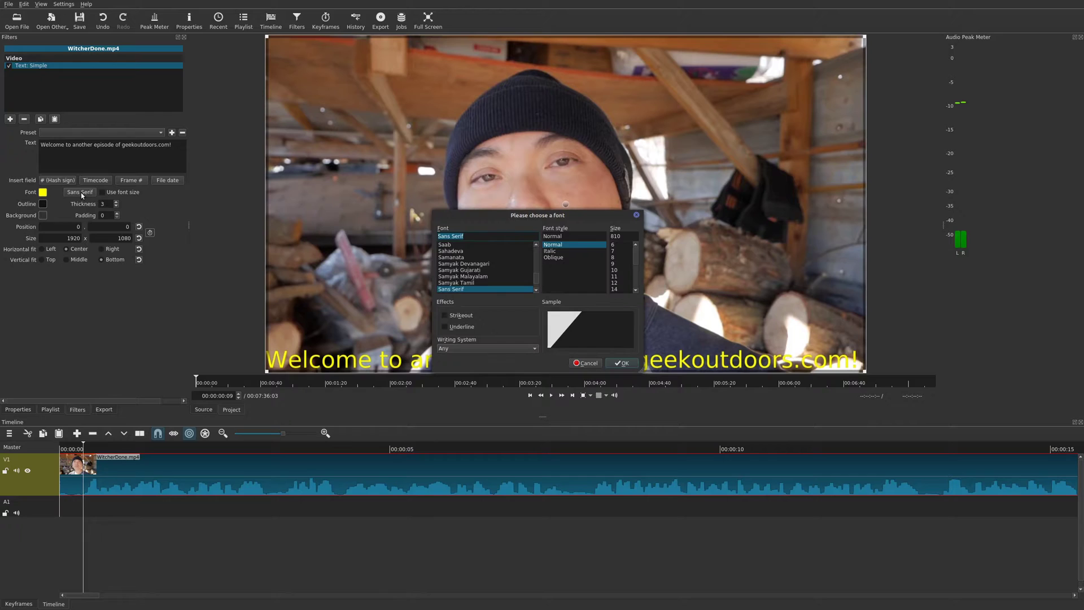
{"action": "scroll", "coordinate": [485, 285], "scroll_direction": "up", "scroll_amount": 3}
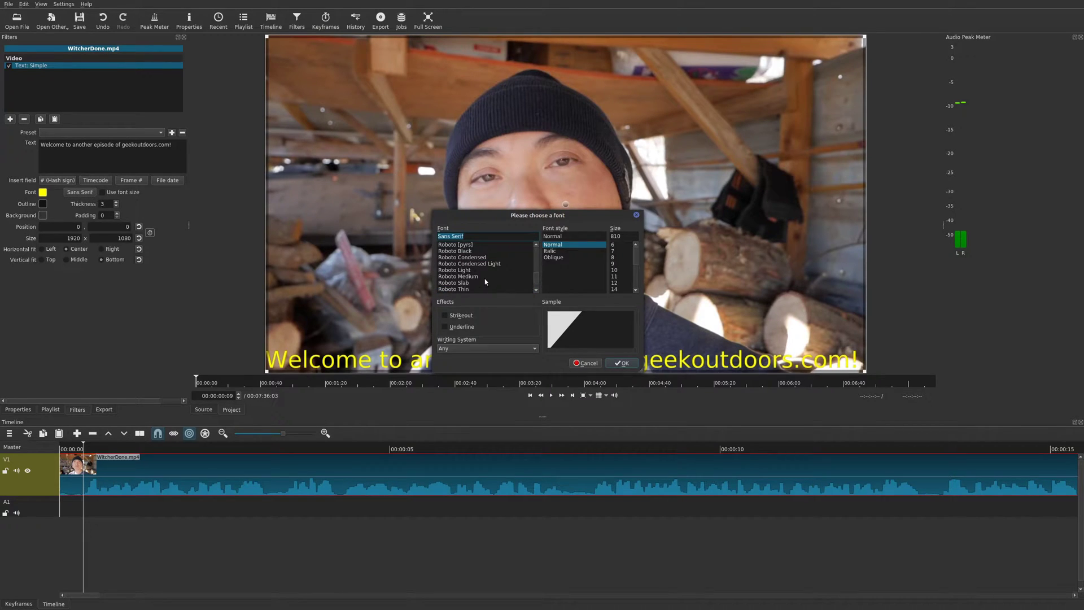
{"action": "scroll", "coordinate": [480, 280], "scroll_direction": "up", "scroll_amount": 3}
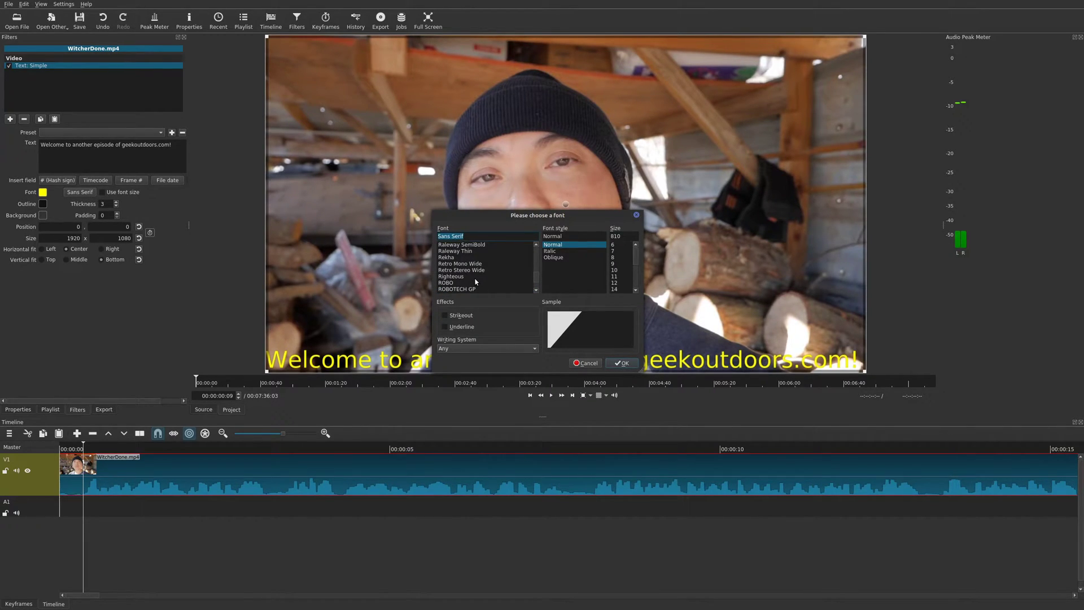
{"action": "left_click", "coordinate": [450, 284]}
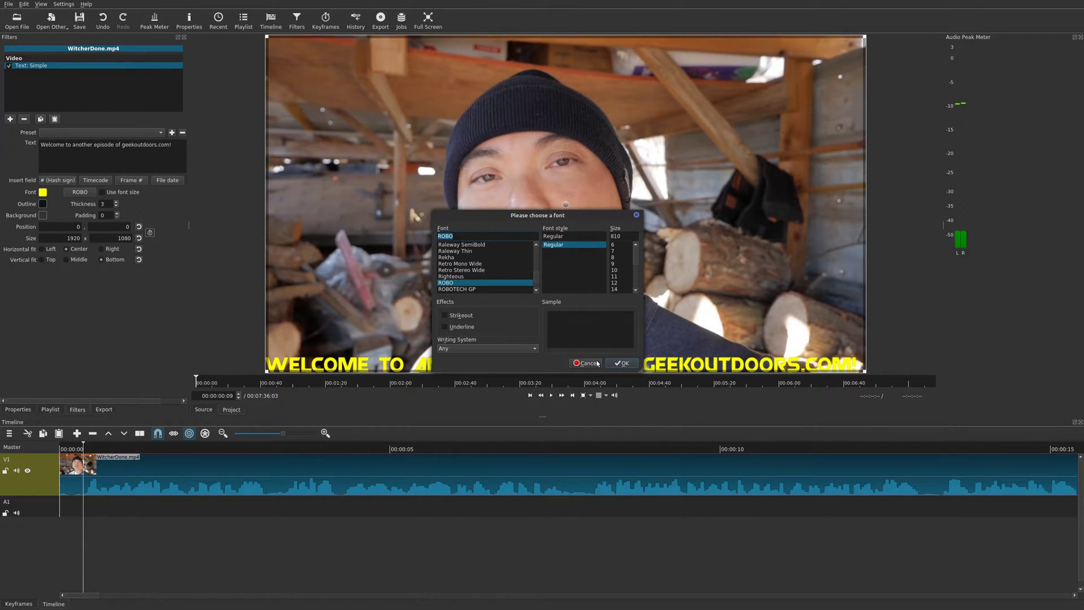
{"action": "left_click", "coordinate": [620, 365]}
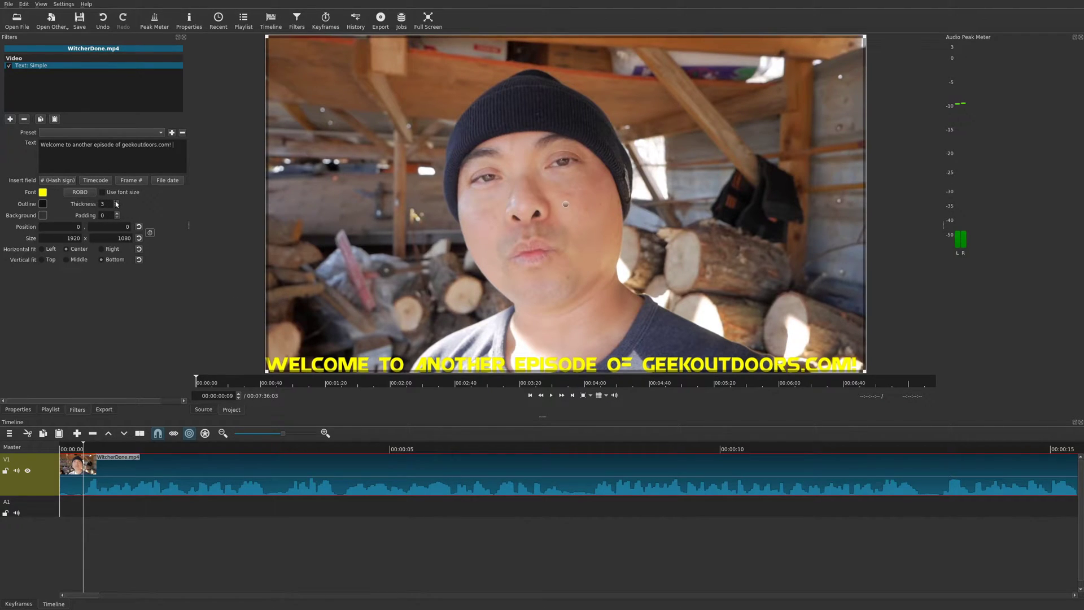
Increase the title's outline thickness to 16.
{"action": "scroll", "coordinate": [116, 204], "scroll_direction": "up", "scroll_amount": 10}
{"action": "scroll", "coordinate": [117, 203], "scroll_direction": "up", "scroll_amount": 3}
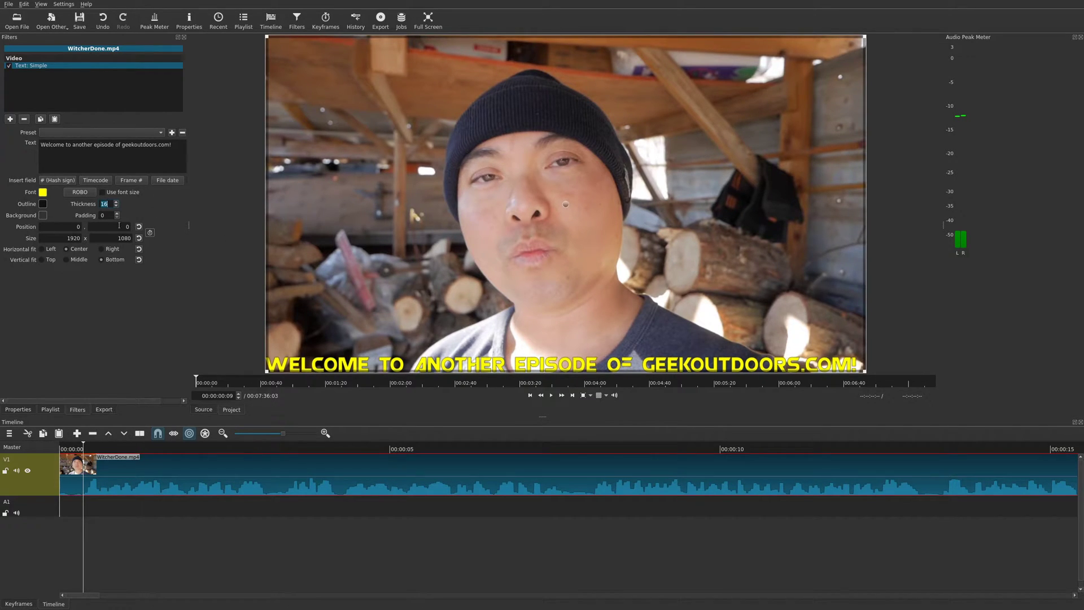
Set the title's background color to red (#ff0000).
{"action": "left_click", "coordinate": [43, 215]}
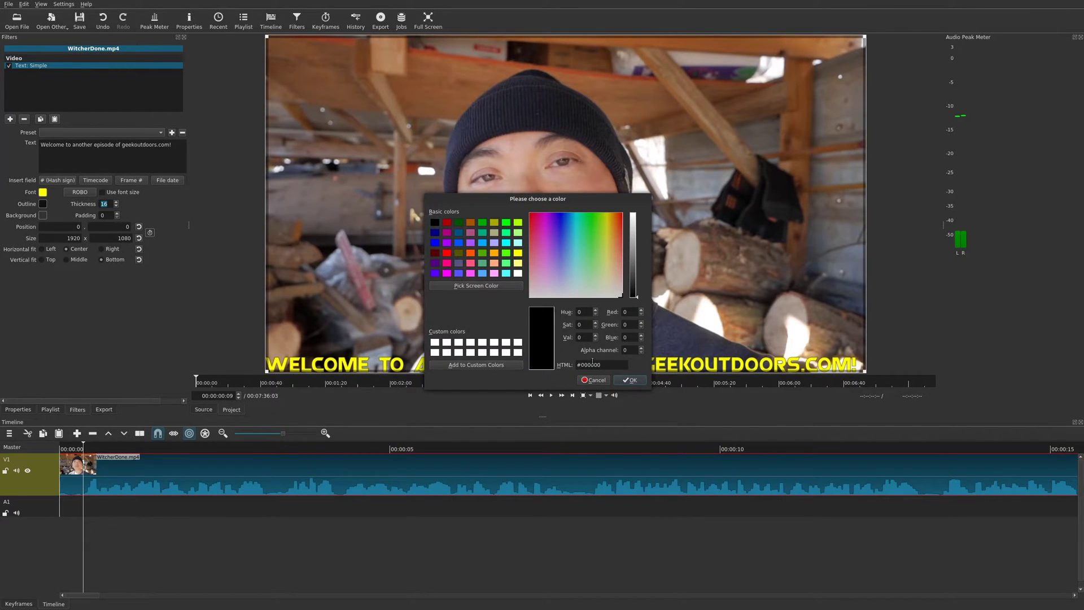
{"action": "left_click", "coordinate": [447, 253]}
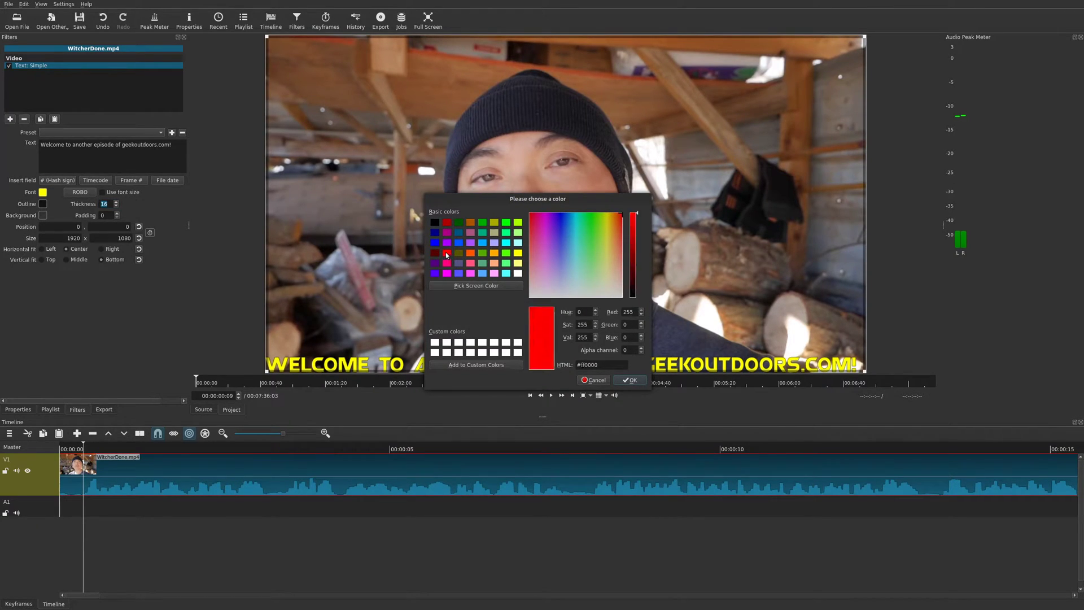
{"action": "left_click", "coordinate": [631, 380]}
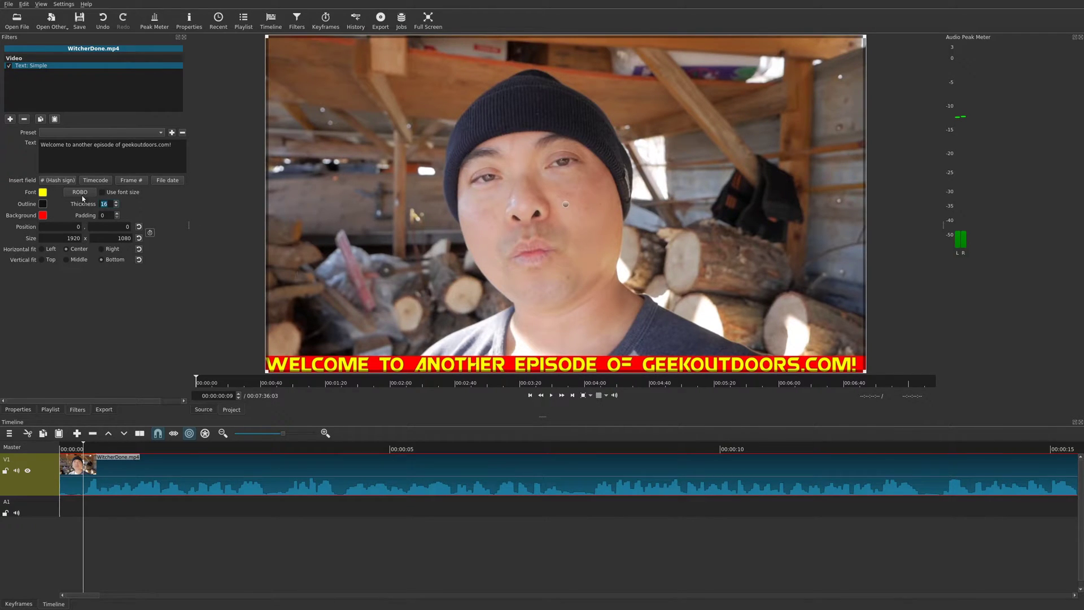
Set the title's horizontal fit to Right, try the Top and Bottom vertical fits, and settle on Middle.
{"action": "scroll", "coordinate": [120, 218], "scroll_direction": "up", "scroll_amount": 4}
{"action": "scroll", "coordinate": [117, 217], "scroll_direction": "down", "scroll_amount": 4}
{"action": "left_click", "coordinate": [102, 249]}
{"action": "left_click", "coordinate": [42, 260]}
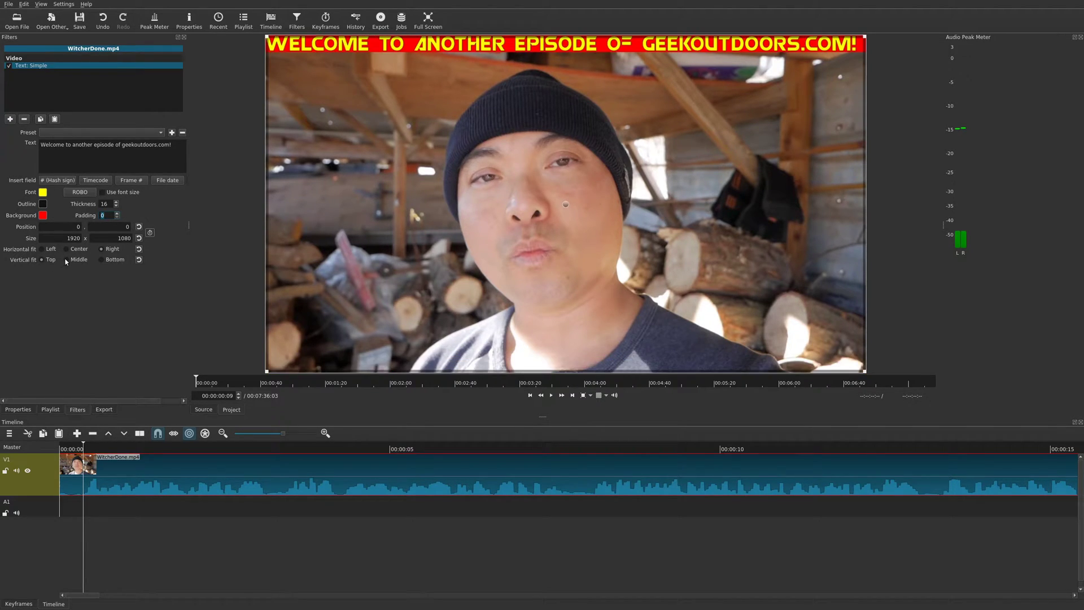
{"action": "left_click", "coordinate": [66, 261]}
{"action": "left_click", "coordinate": [101, 260]}
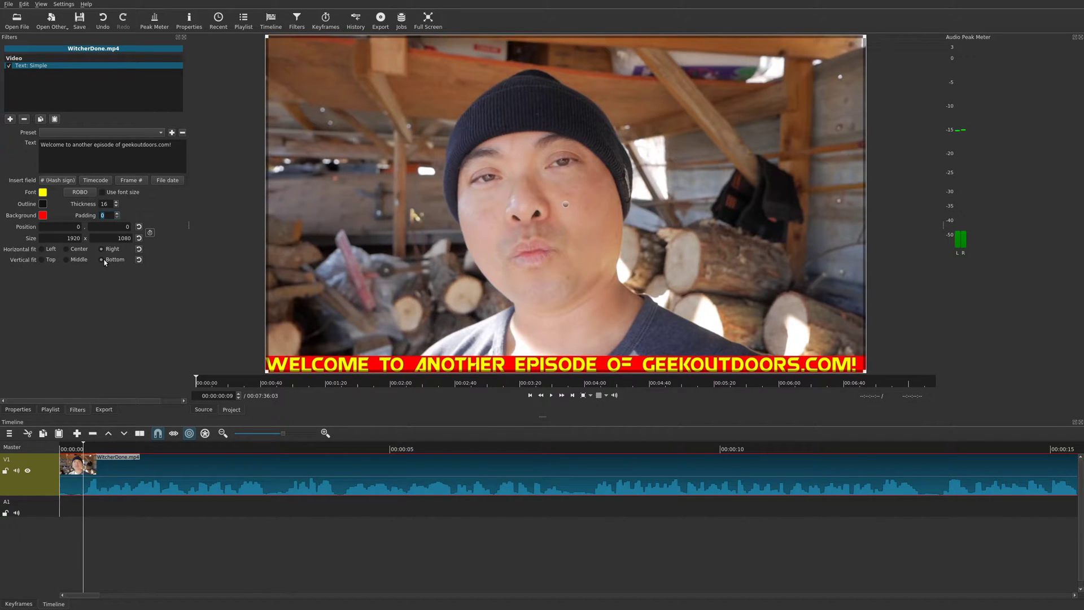
{"action": "left_click", "coordinate": [68, 260]}
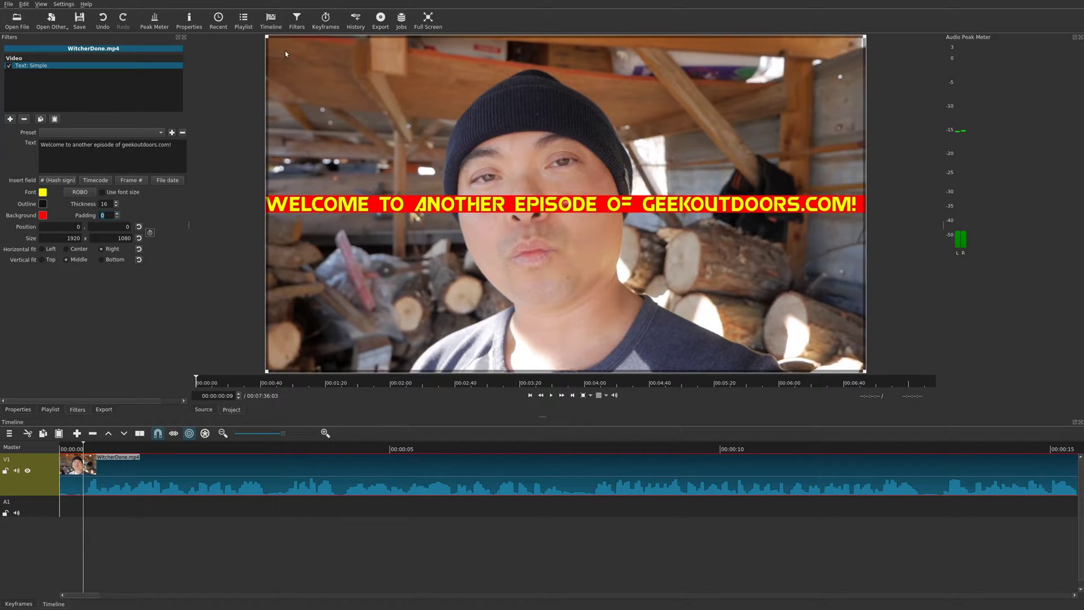
Resize and move the title's frame in the preview to about 1955 x 987 at position -9, -23.
{"action": "left_click_drag", "start_coordinate": [282, 49], "coordinate": [456, 180]}
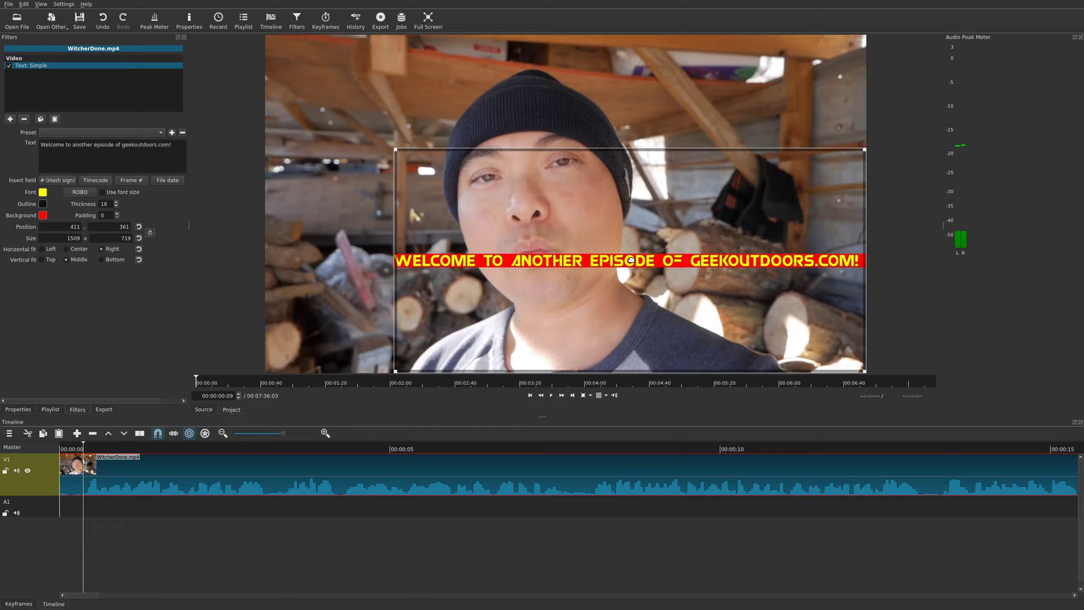
{"action": "left_click_drag", "start_coordinate": [629, 257], "coordinate": [542, 207]}
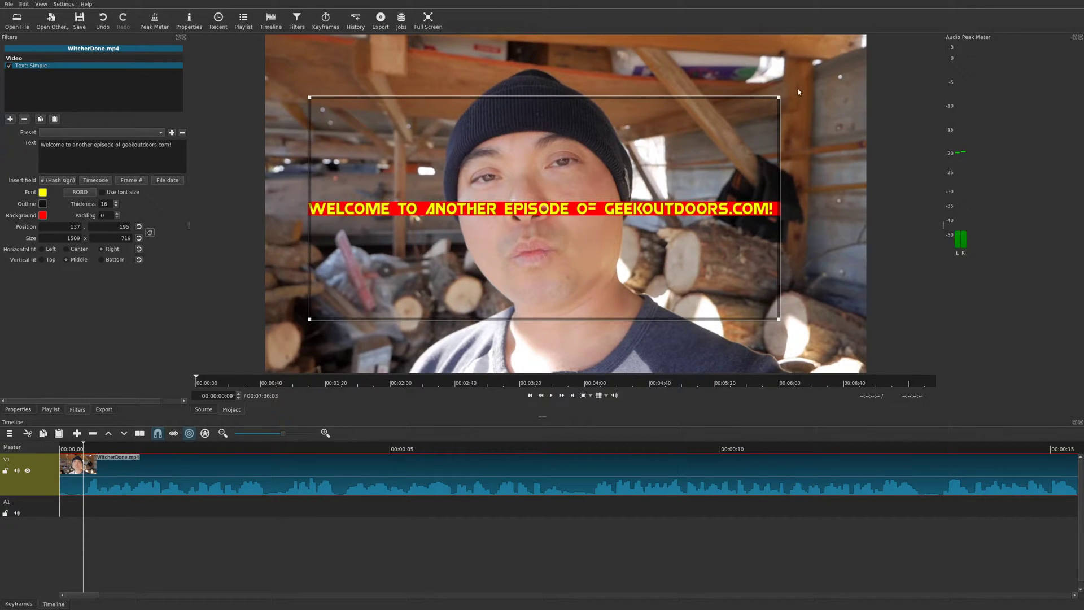
{"action": "left_click_drag", "start_coordinate": [798, 91], "coordinate": [930, 27]}
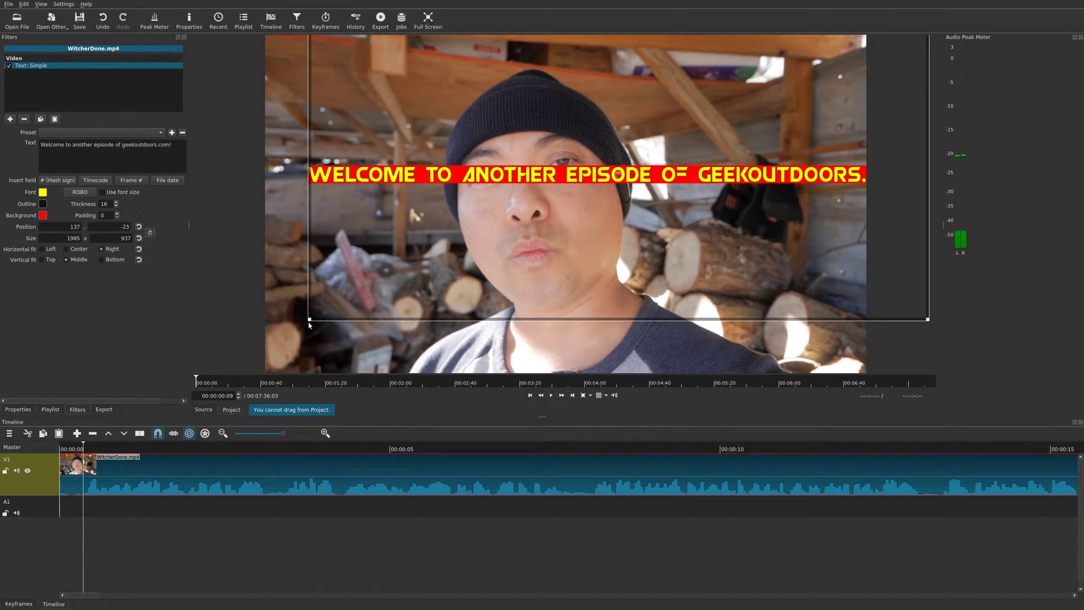
{"action": "left_click_drag", "start_coordinate": [309, 325], "coordinate": [259, 358]}
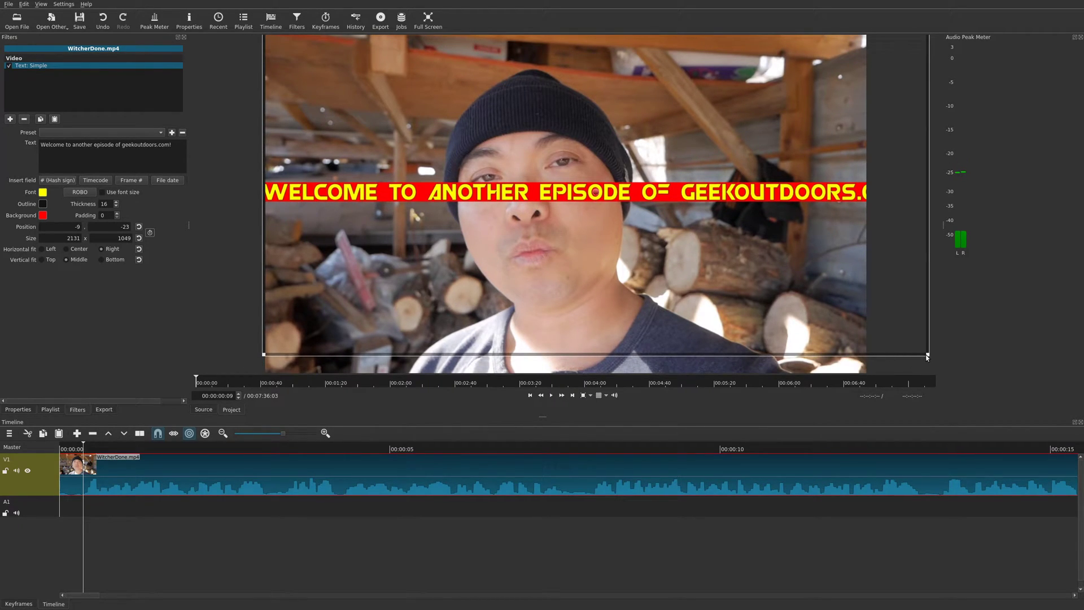
{"action": "left_click_drag", "start_coordinate": [926, 357], "coordinate": [868, 333]}
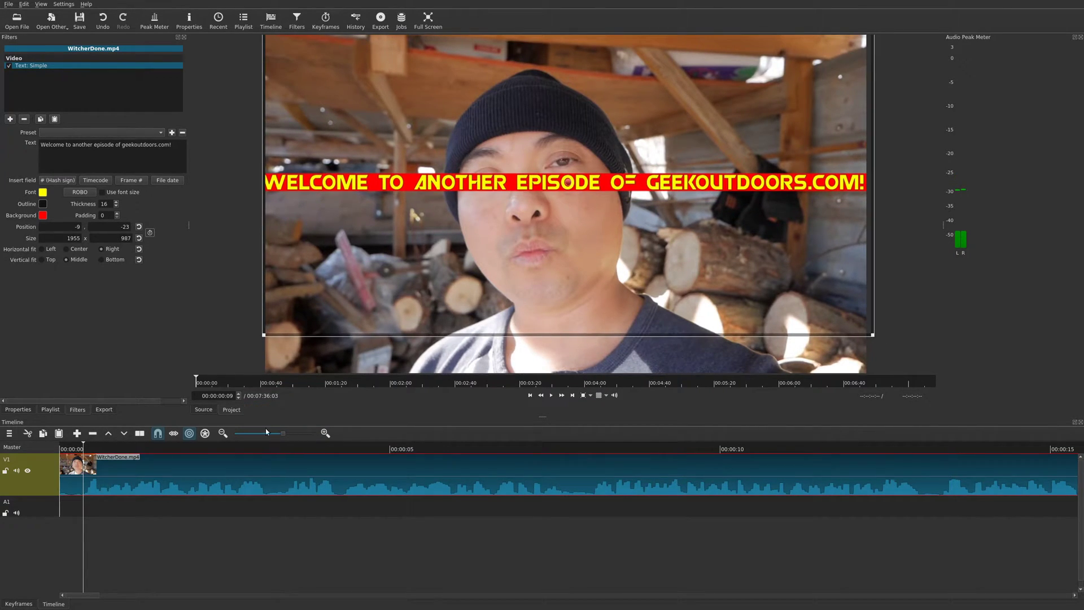
Play the clip's opening seconds to judge where the title should start and end.
{"action": "key", "text": "space"}
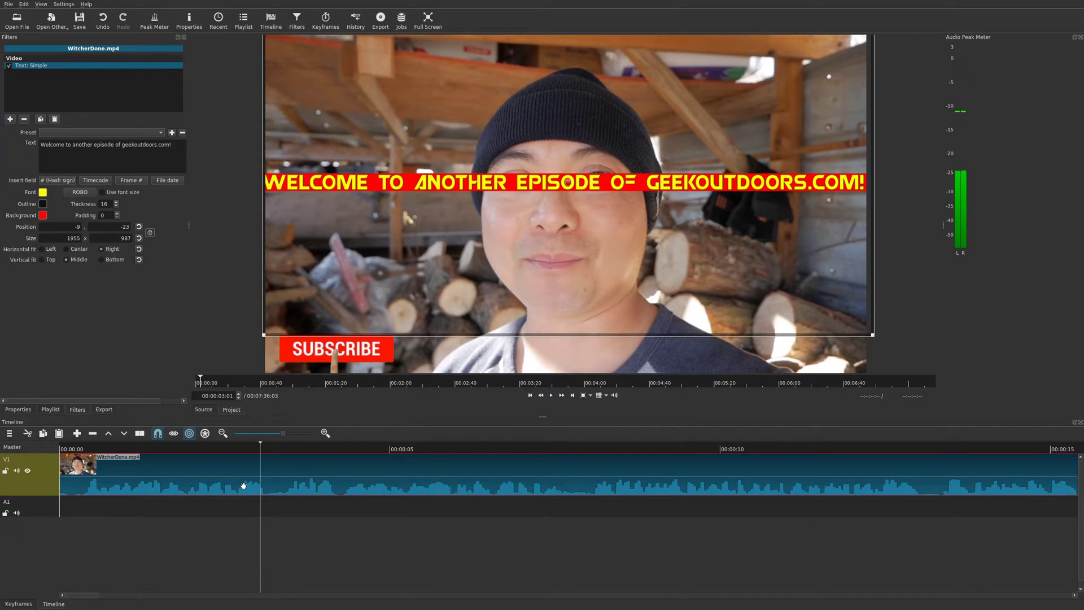
{"action": "left_click", "coordinate": [86, 450]}
{"action": "key", "text": "Left"}
{"action": "key", "text": "Left"}
{"action": "key", "text": "Left"}
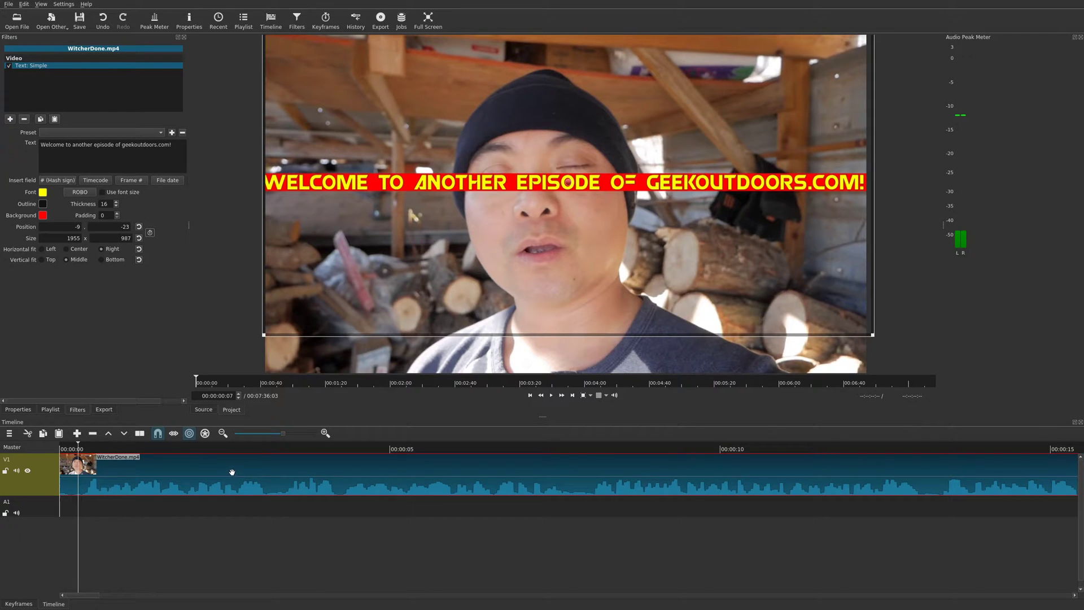
{"action": "key", "text": "space"}
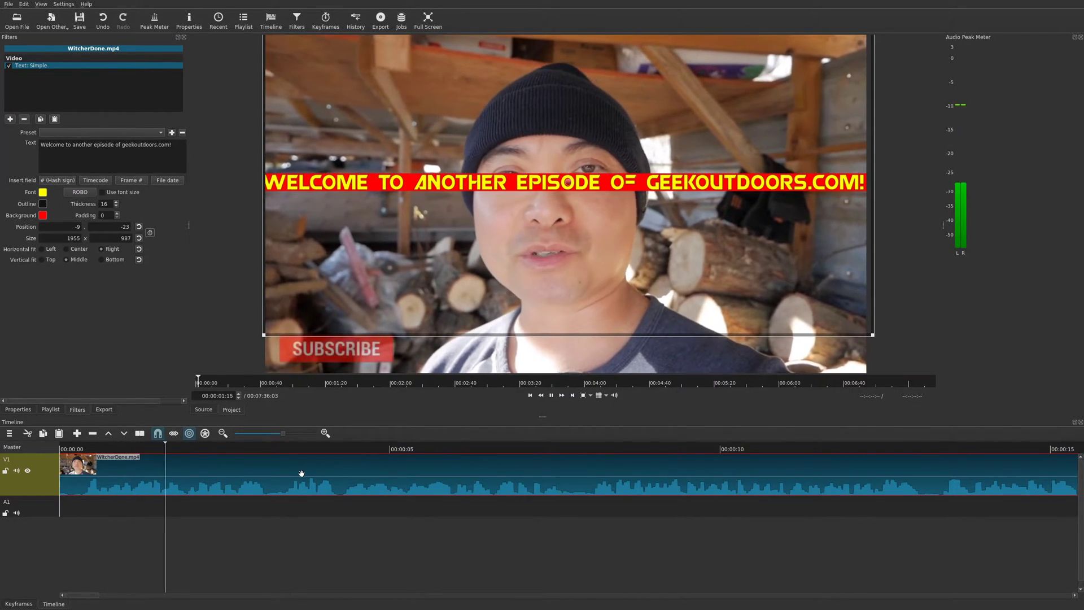
{"action": "key", "text": "space"}
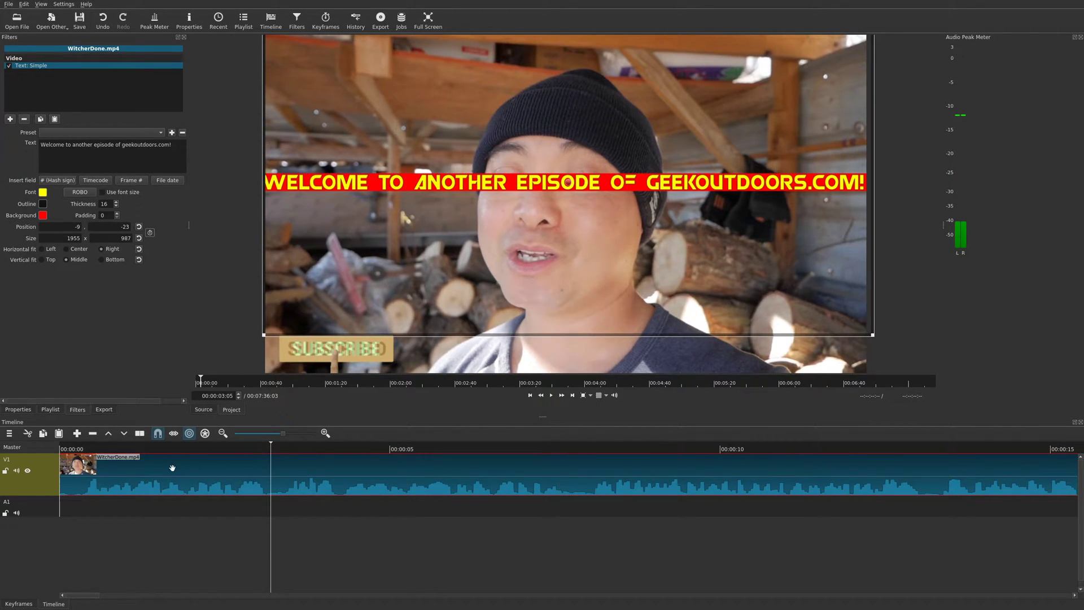
Split the WitcherDone.mp4 clip at 00:00:00:09 and at 00:00:03:04 to isolate the title's section.
{"action": "left_click", "coordinate": [84, 456]}
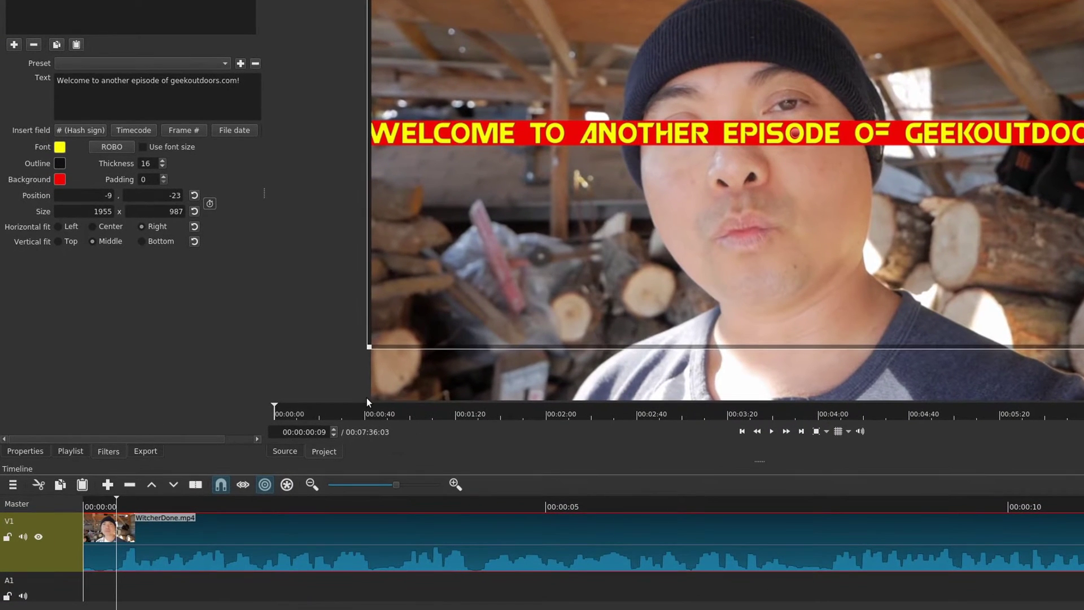
{"action": "left_click", "coordinate": [197, 485]}
{"action": "key", "text": "space"}
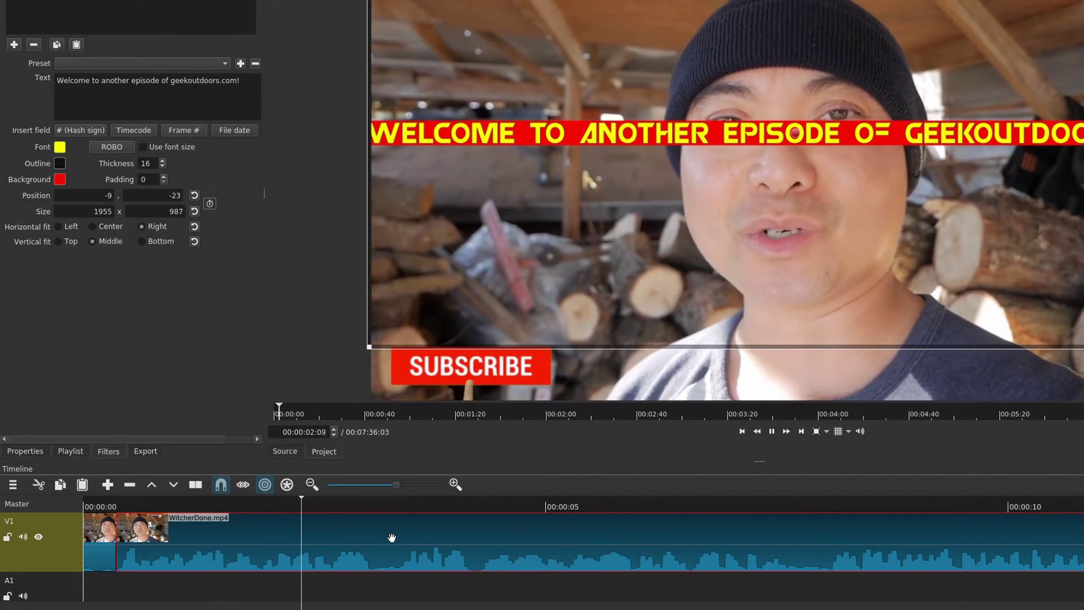
{"action": "key", "text": "space"}
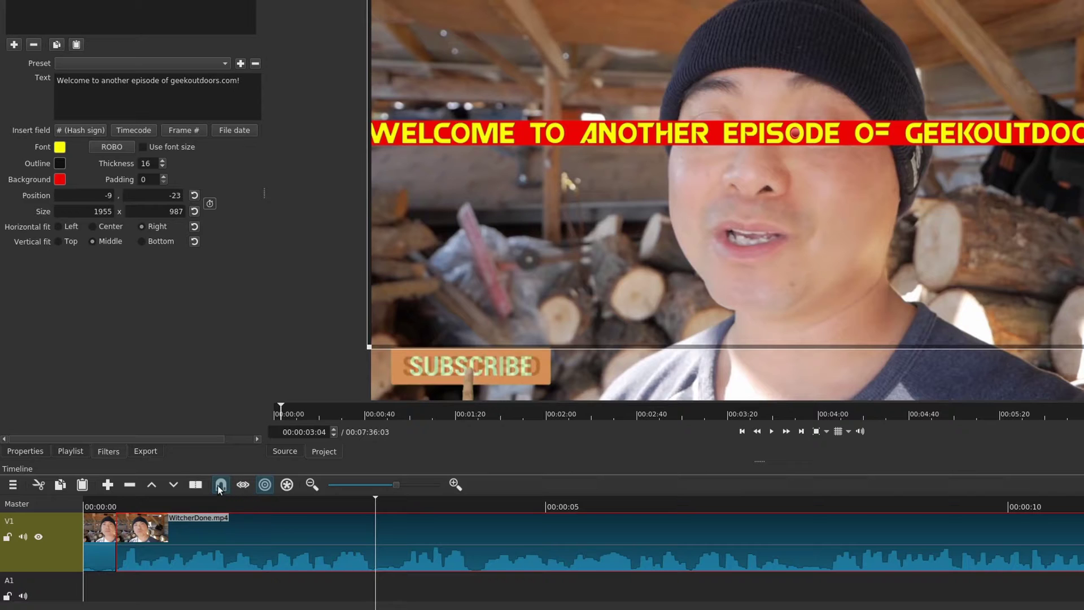
{"action": "left_click", "coordinate": [196, 484]}
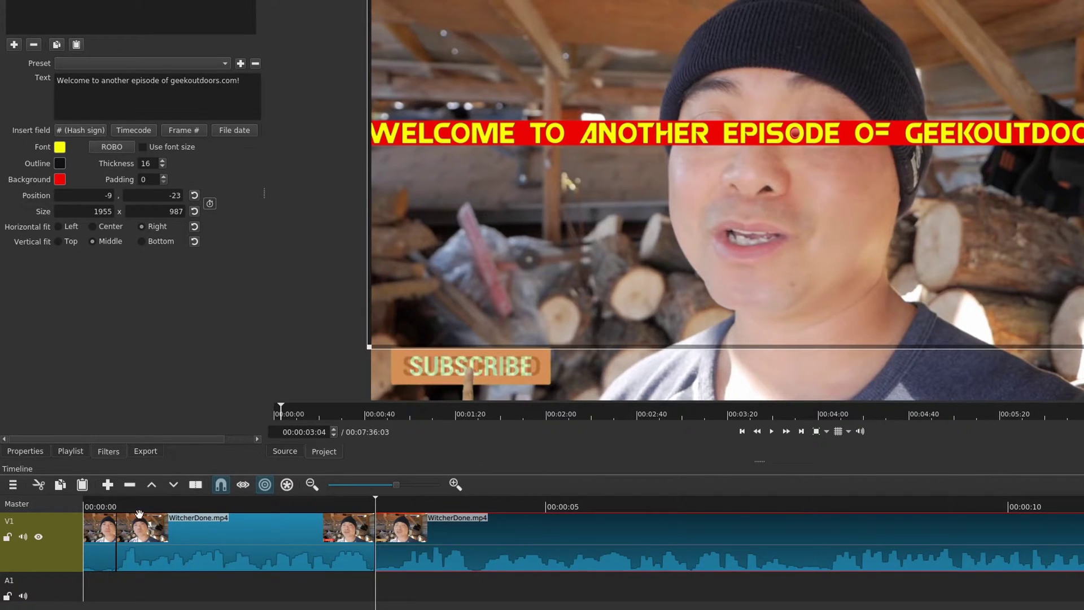
Return the playhead to the start and remove the Text: Simple filter from the last and first clip sections.
{"action": "left_click", "coordinate": [99, 504]}
{"action": "left_click_drag", "start_coordinate": [96, 500], "coordinate": [62, 499]}
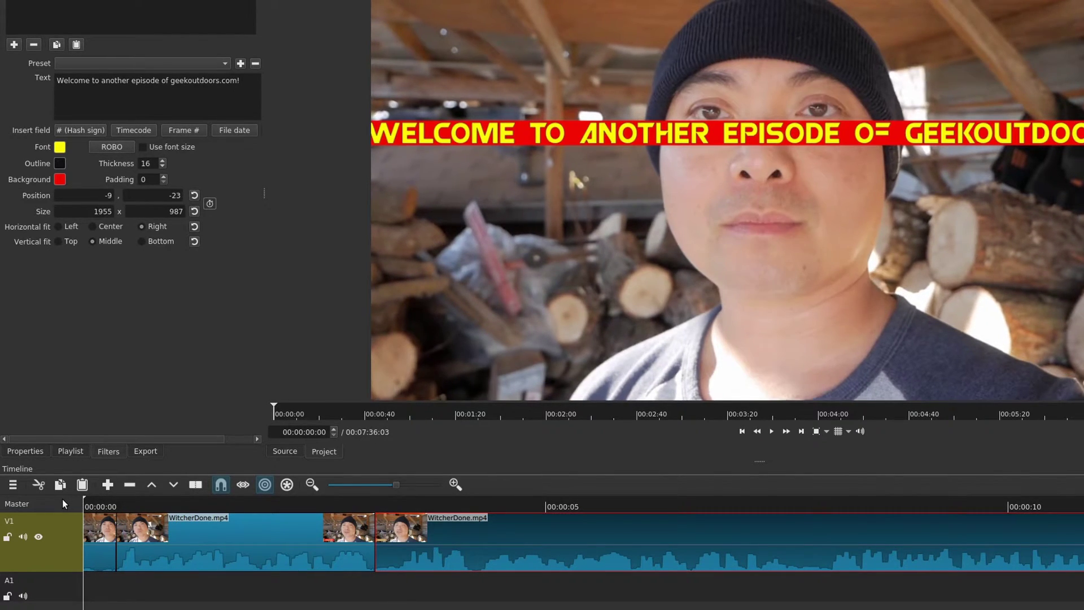
{"action": "left_click", "coordinate": [34, 46]}
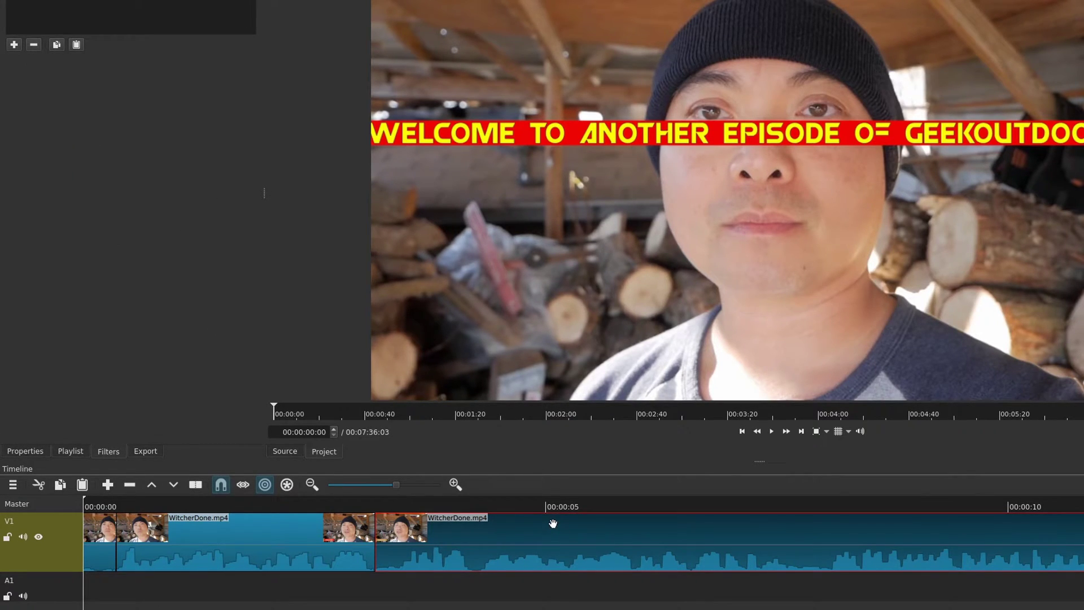
{"action": "left_click", "coordinate": [105, 528]}
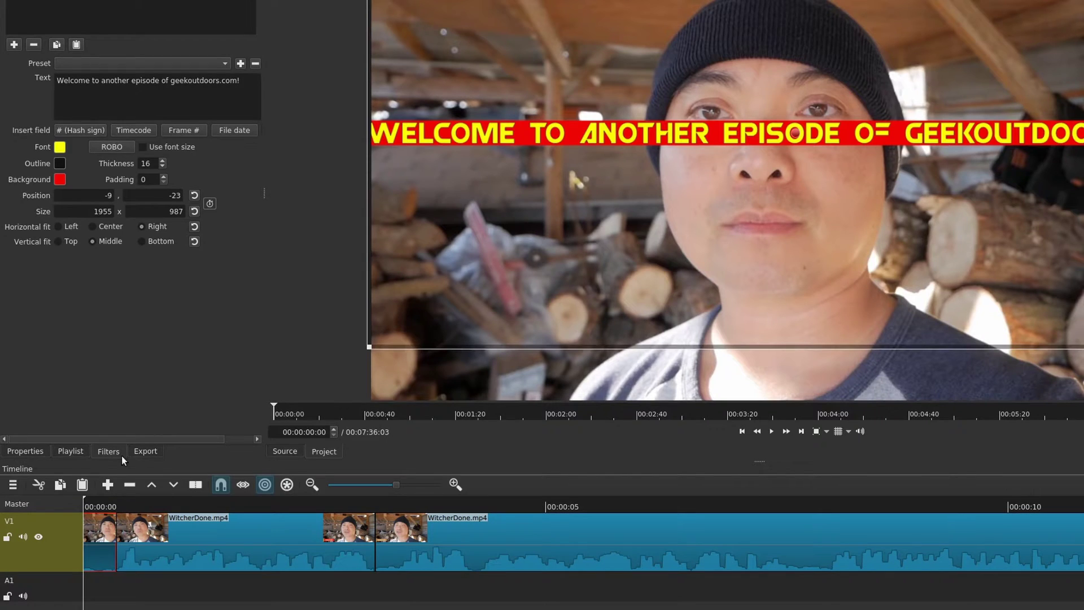
{"action": "left_click", "coordinate": [33, 45]}
Play across the three clip sections and select them to check where the title appears and disappears.
{"action": "key", "text": "space"}
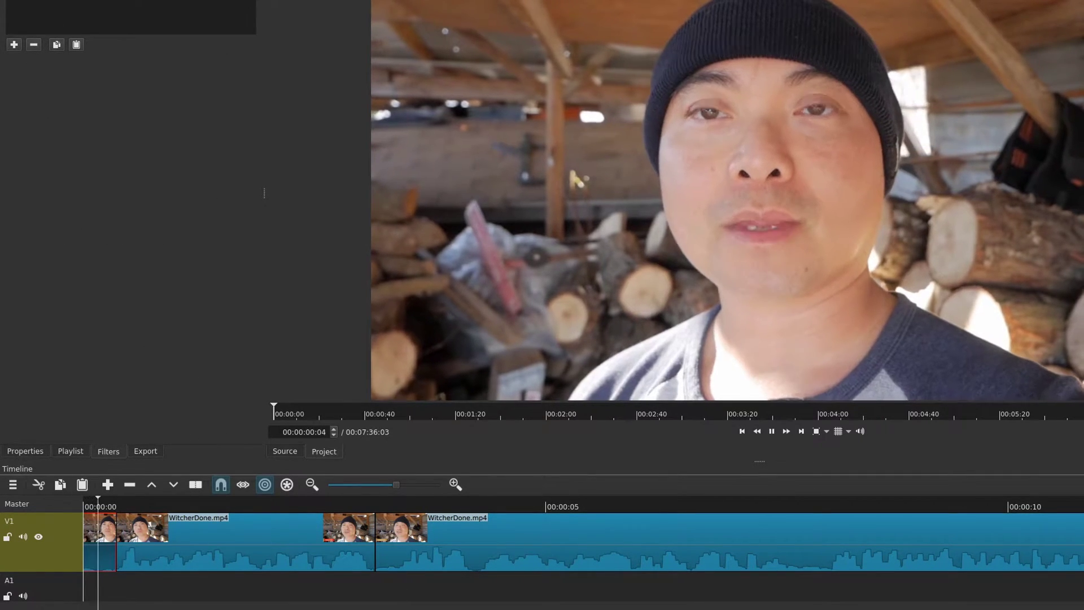
{"action": "key", "text": "space"}
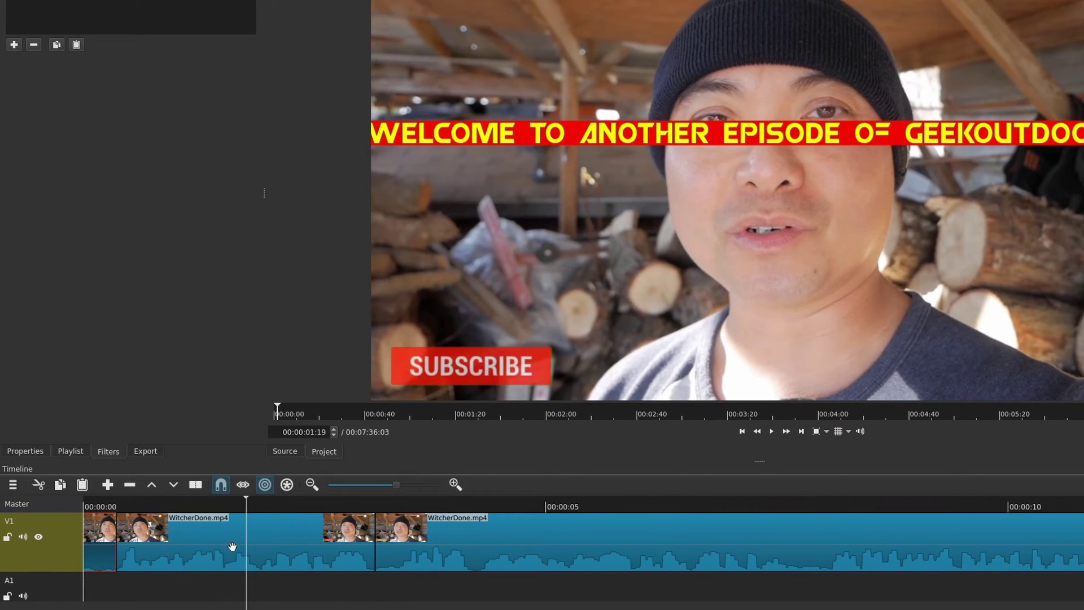
{"action": "left_click", "coordinate": [232, 547]}
{"action": "key", "text": "space"}
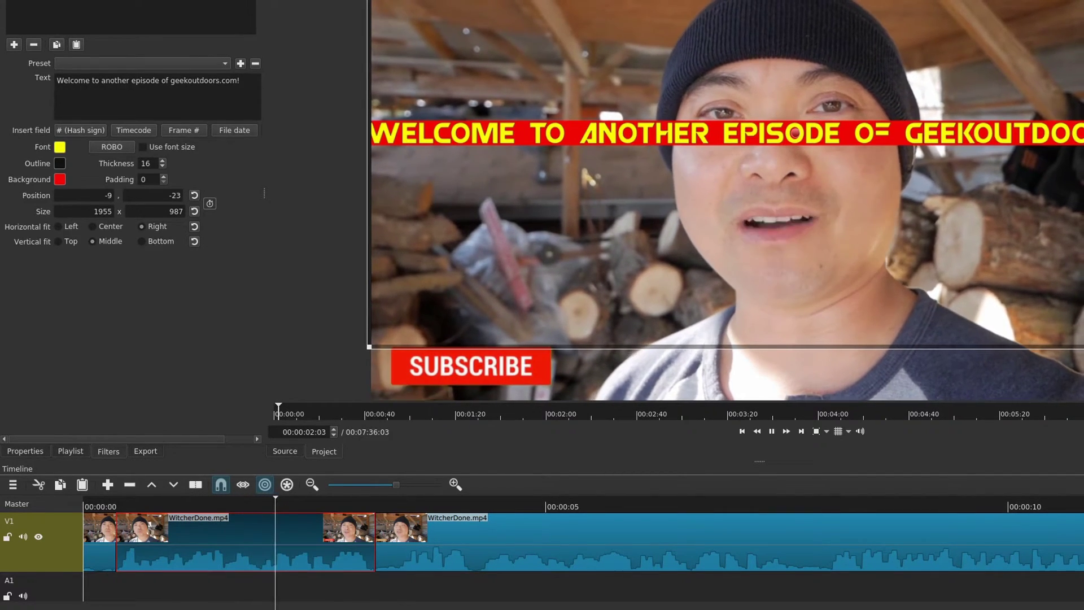
{"action": "key", "text": "space"}
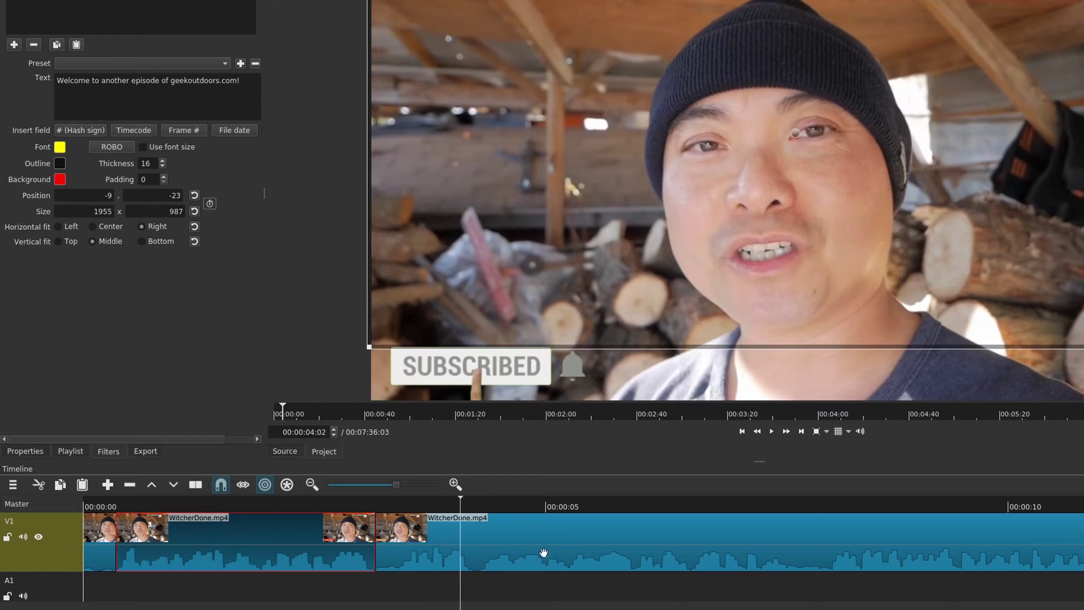
{"action": "left_click", "coordinate": [523, 538]}
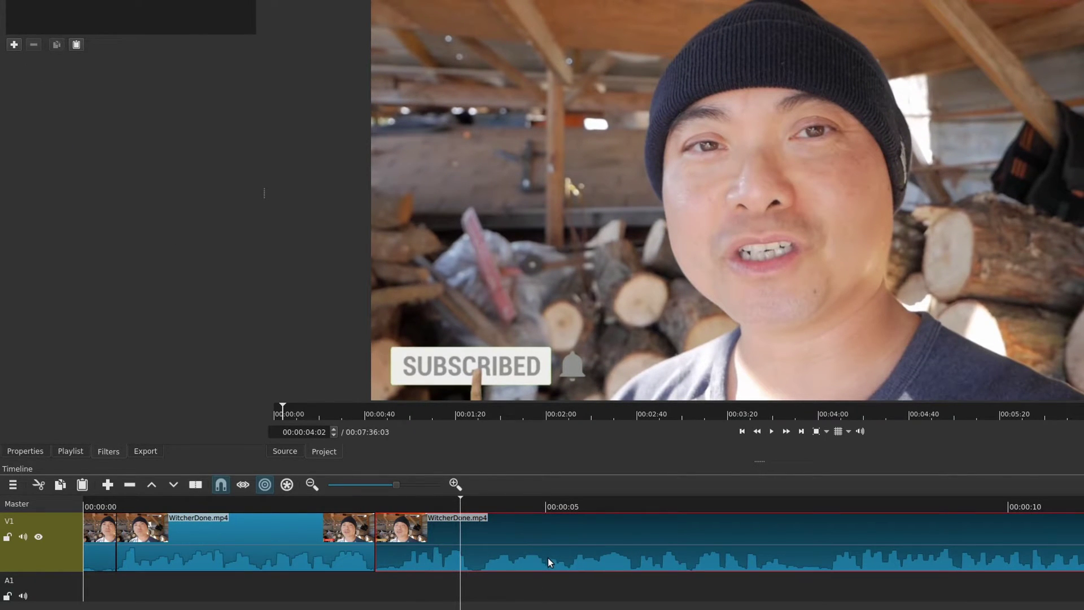
{"action": "key", "text": "space"}
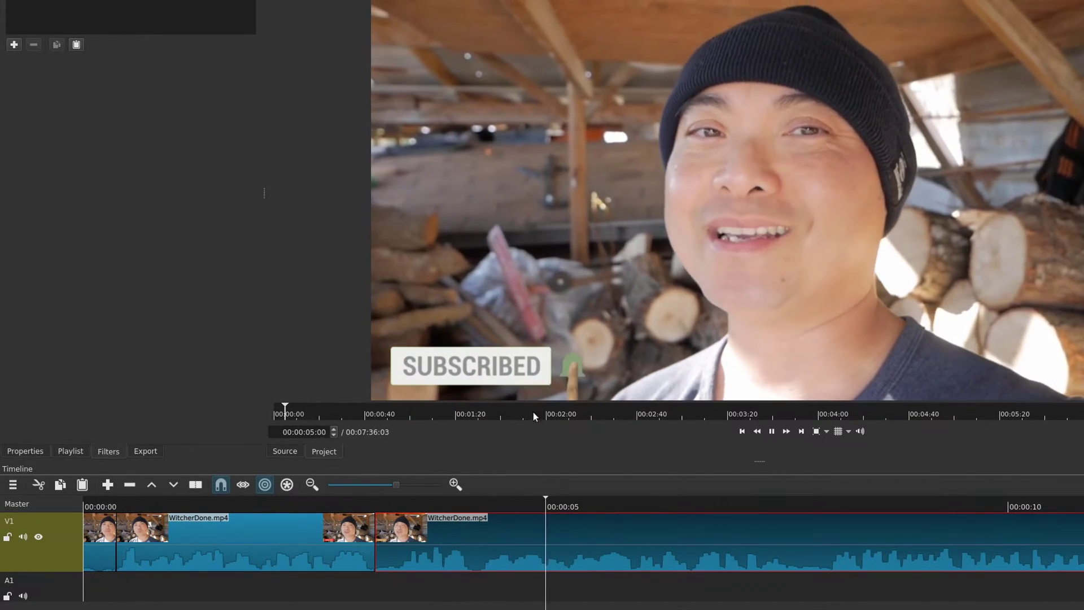
{"action": "left_click", "coordinate": [176, 507]}
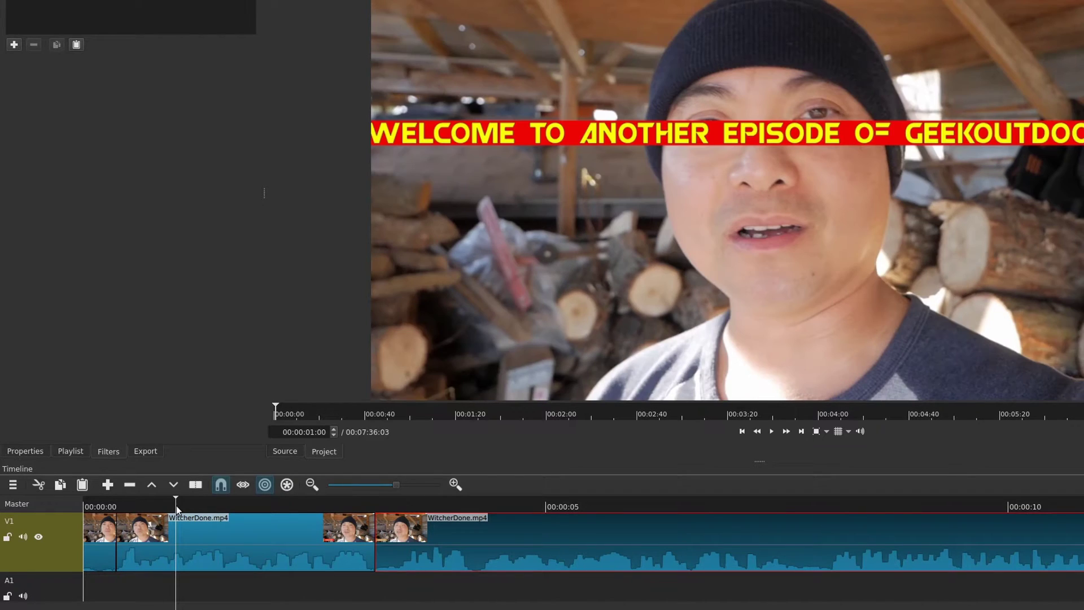
{"action": "left_click", "coordinate": [100, 502]}
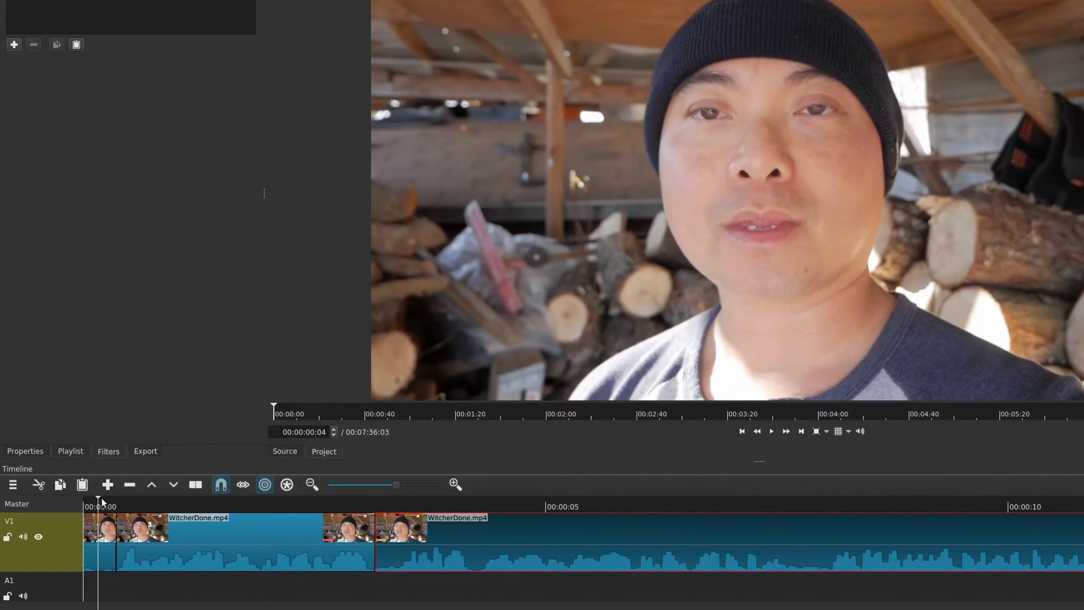
{"action": "left_click", "coordinate": [234, 542]}
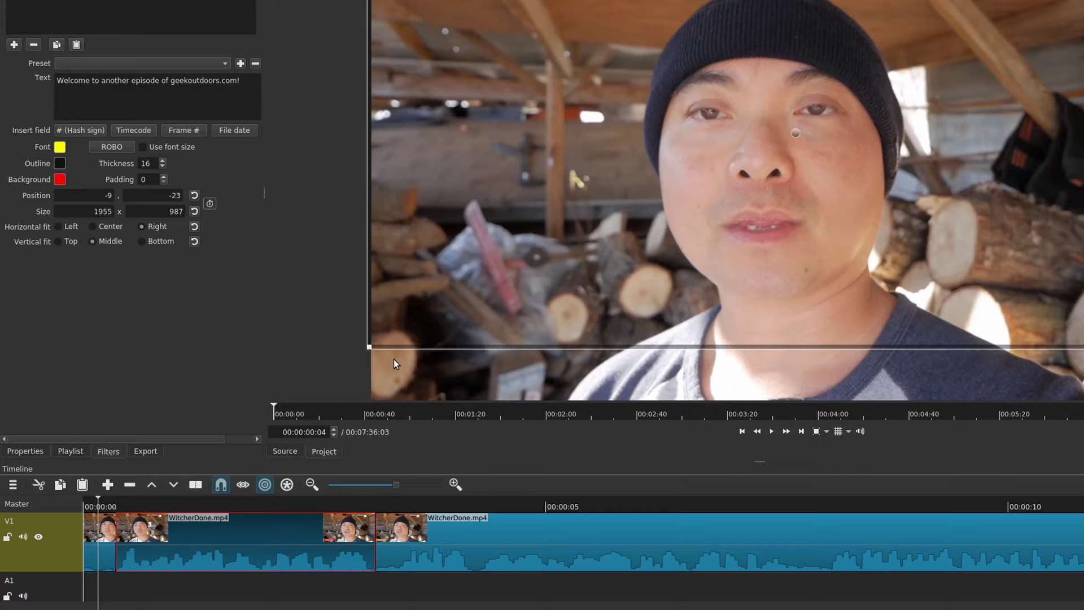
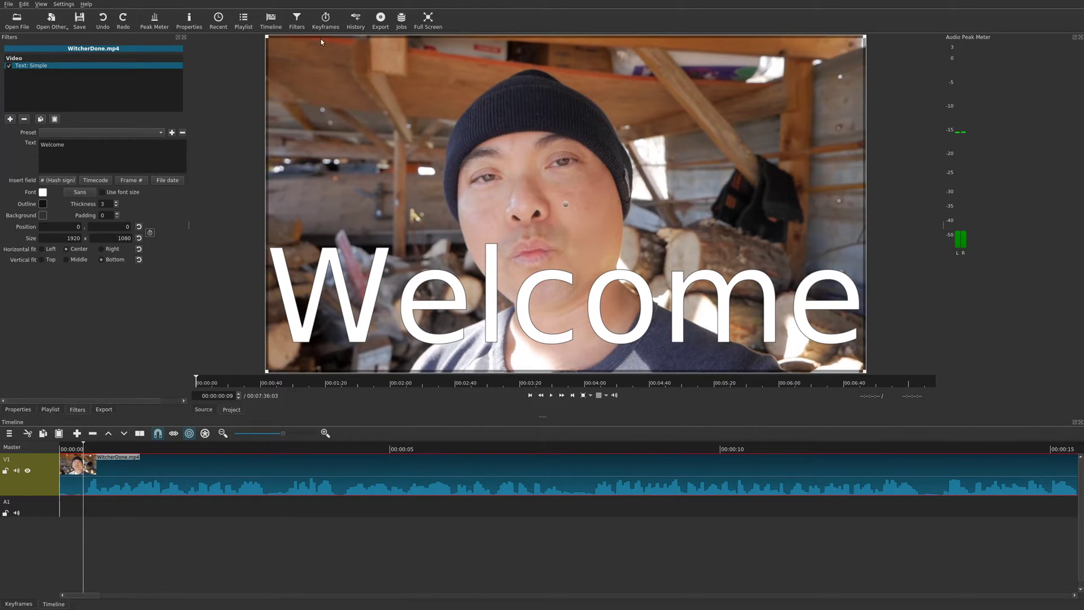
Trim the Text: Simple filter in its keyframes to start near 00:00:00:09 and end at 00:00:03:14.
{"action": "left_click", "coordinate": [25, 603]}
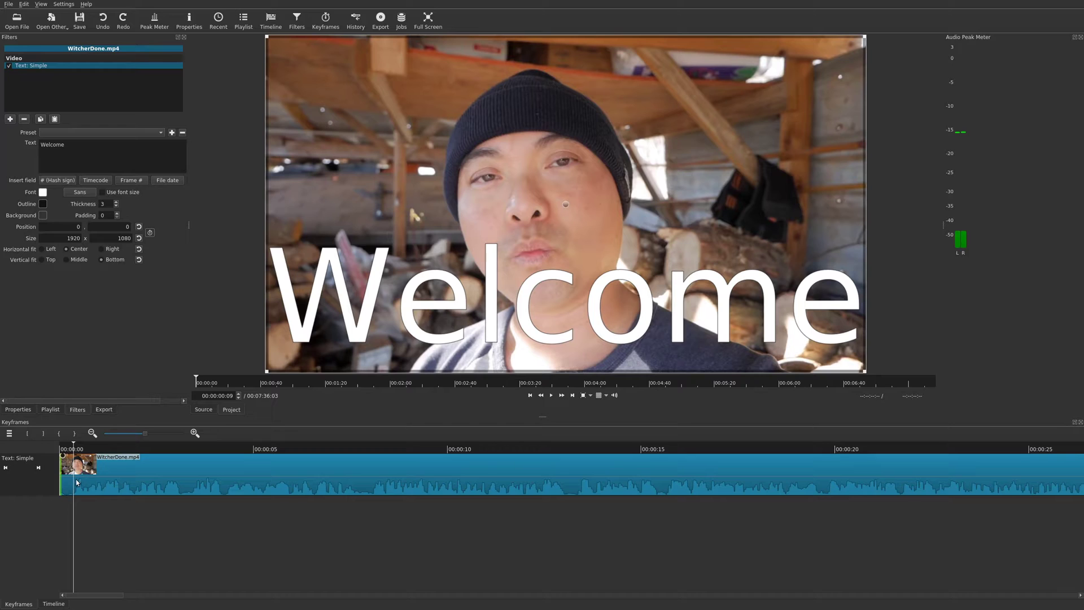
{"action": "left_click_drag", "start_coordinate": [62, 475], "coordinate": [75, 473]}
{"action": "key", "text": "space"}
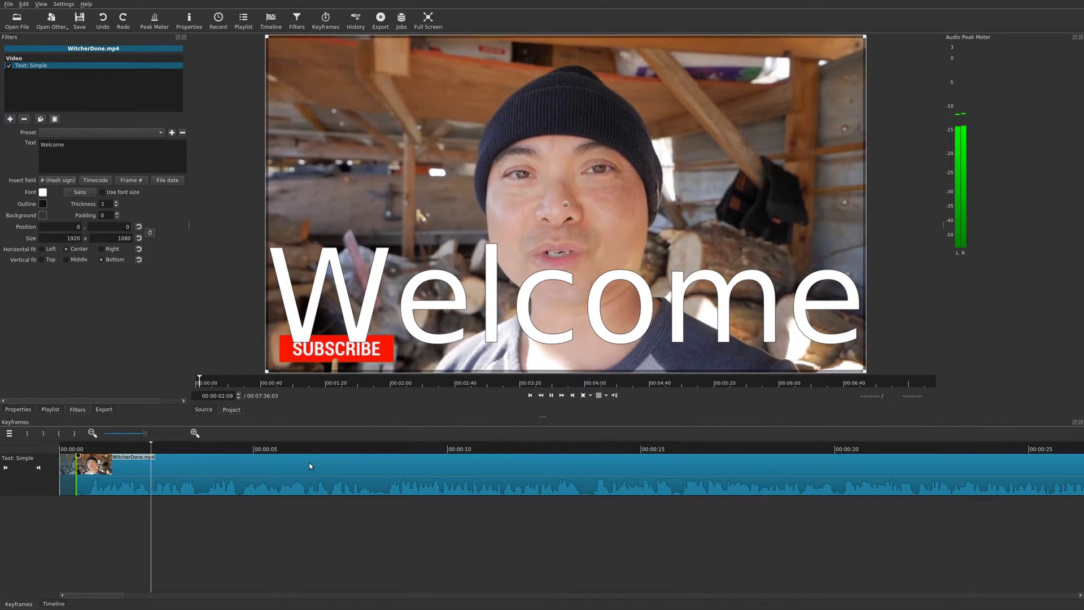
{"action": "key", "text": "space"}
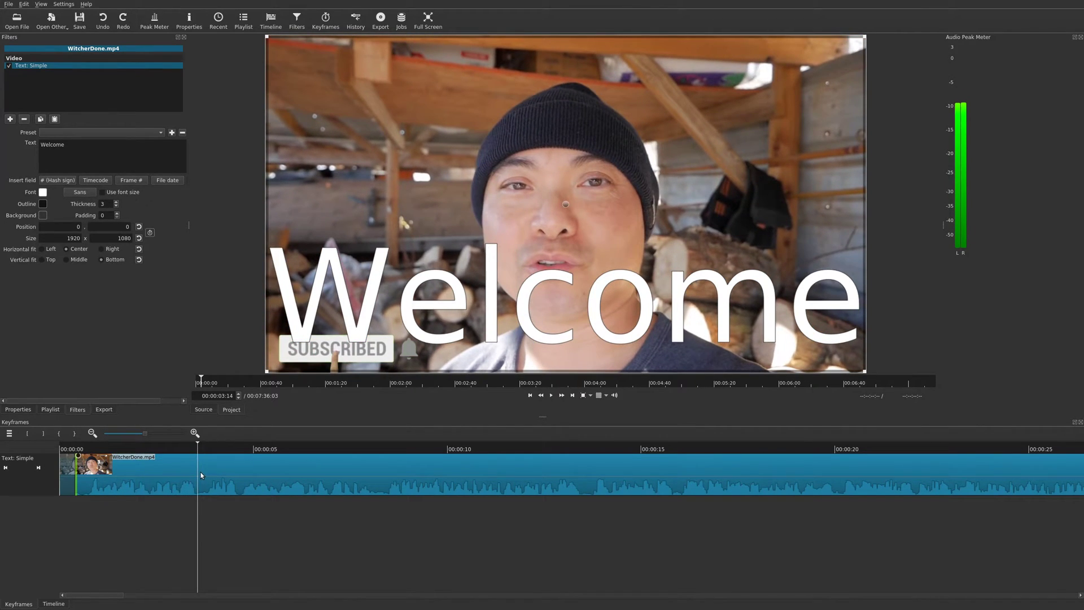
{"action": "left_click", "coordinate": [43, 433]}
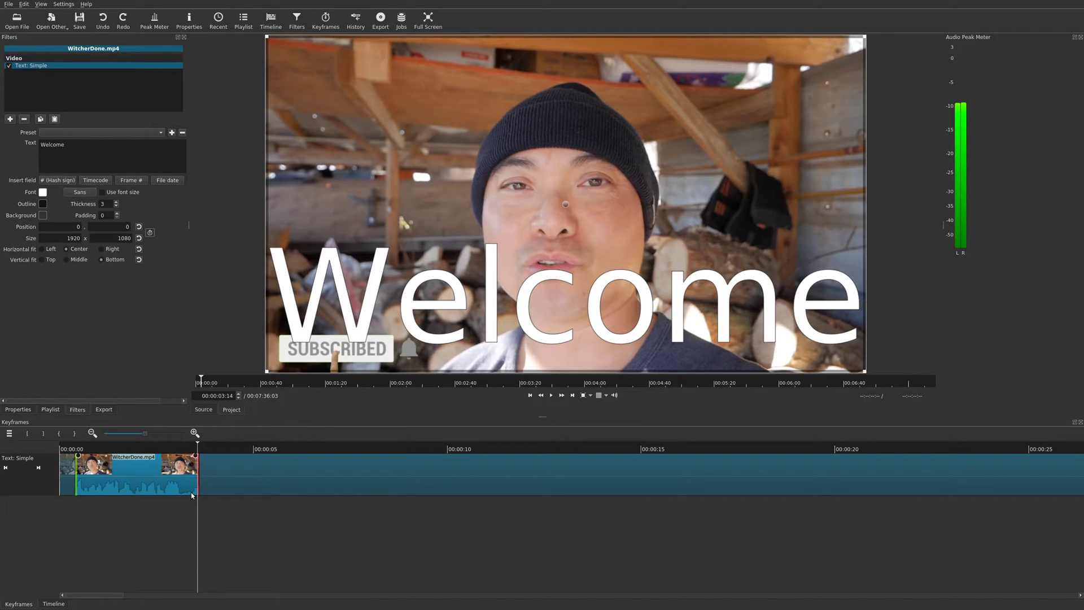
Play the timeline from the start to check when the trimmed Welcome title appears and disappears.
{"action": "left_click", "coordinate": [54, 604]}
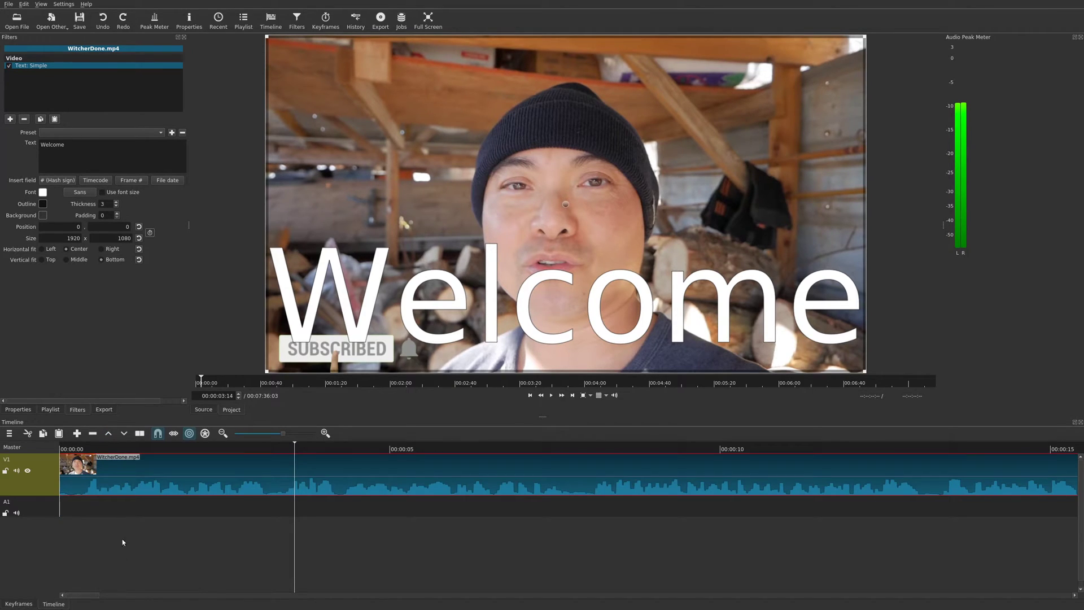
{"action": "left_click", "coordinate": [77, 450]}
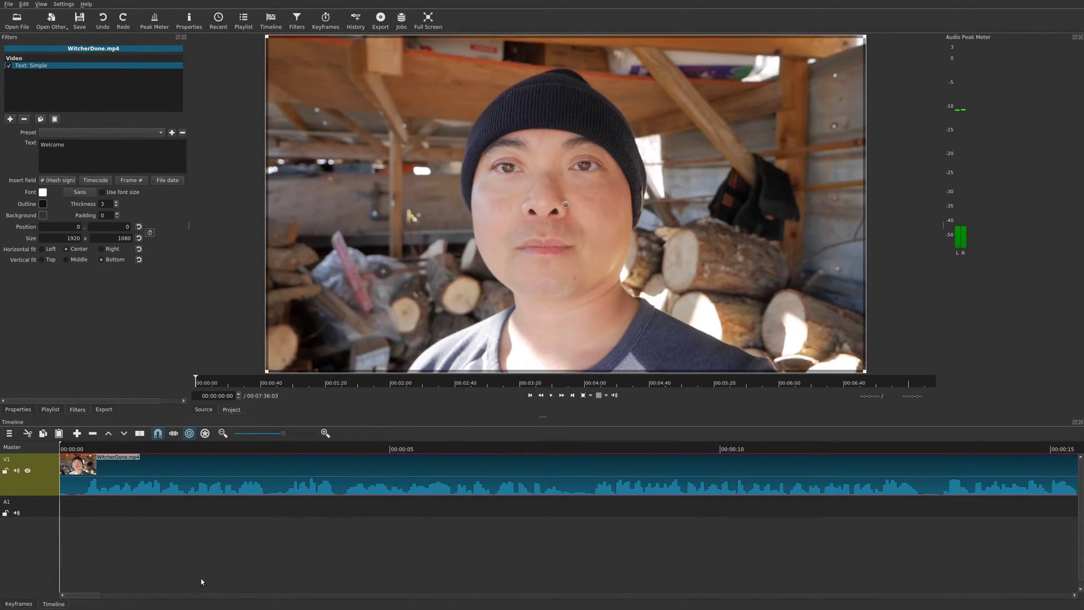
{"action": "key", "text": "space"}
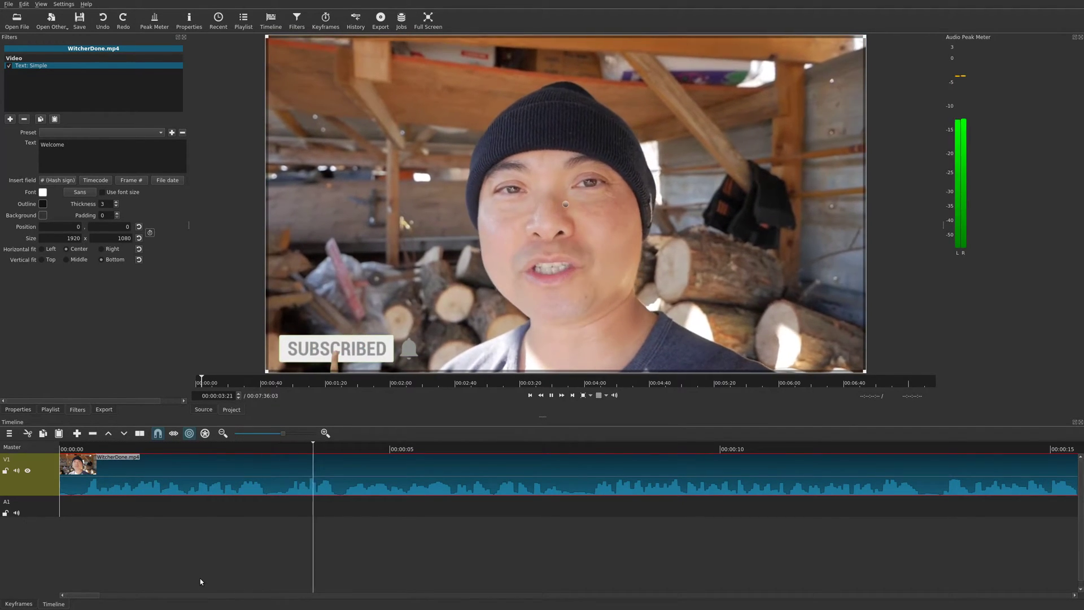
{"action": "key", "text": "space"}
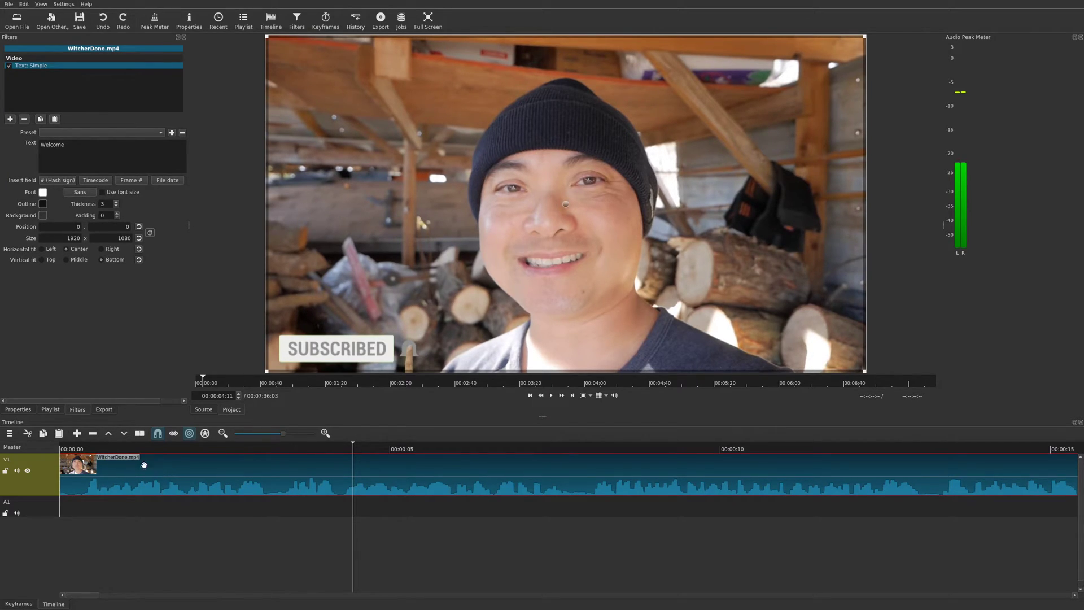
Add a Text: Simple filter with the playhead at 00:00:00:09 and set its text to "Welcome to another episode of Geekoutdoors.com!".
{"action": "left_click", "coordinate": [90, 448]}
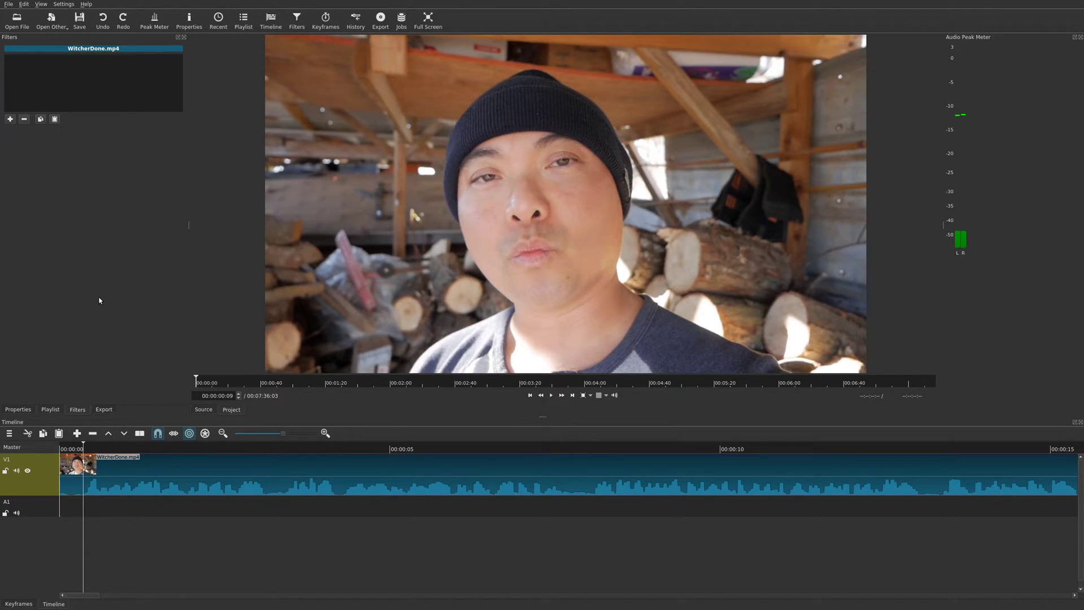
{"action": "left_click", "coordinate": [10, 119]}
{"action": "left_click", "coordinate": [57, 236]}
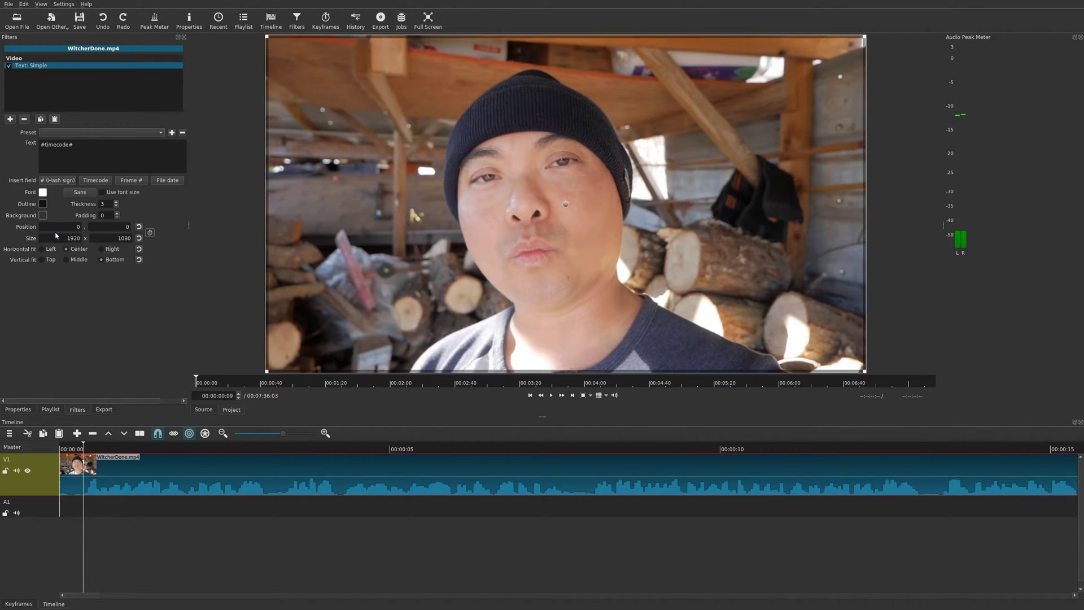
{"action": "triple_click", "coordinate": [64, 144]}
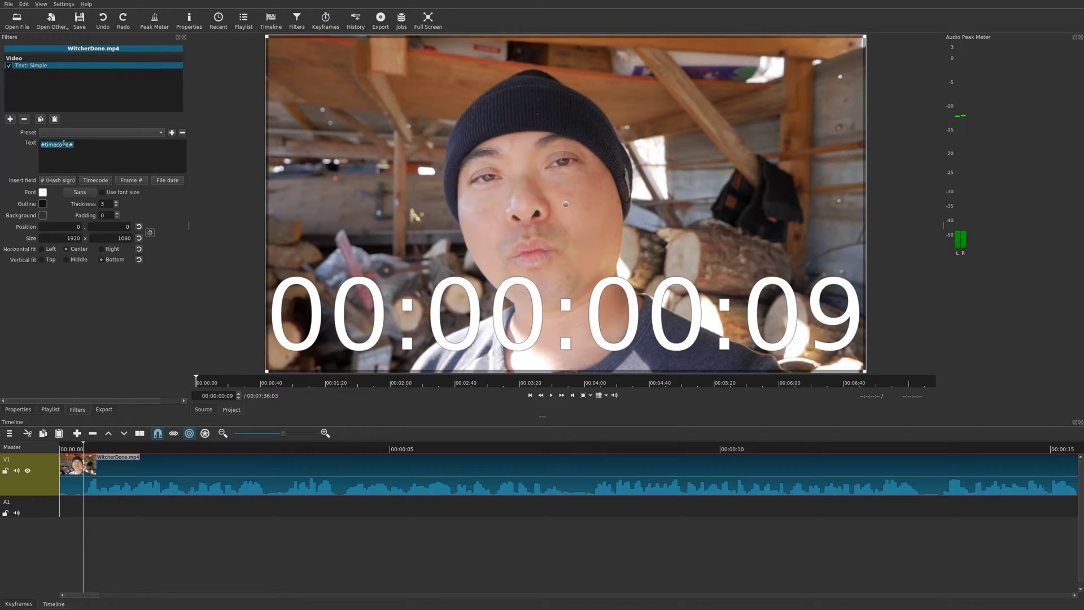
{"action": "type", "text": "Welcome to another episode of Geekoutdoors.com!"}
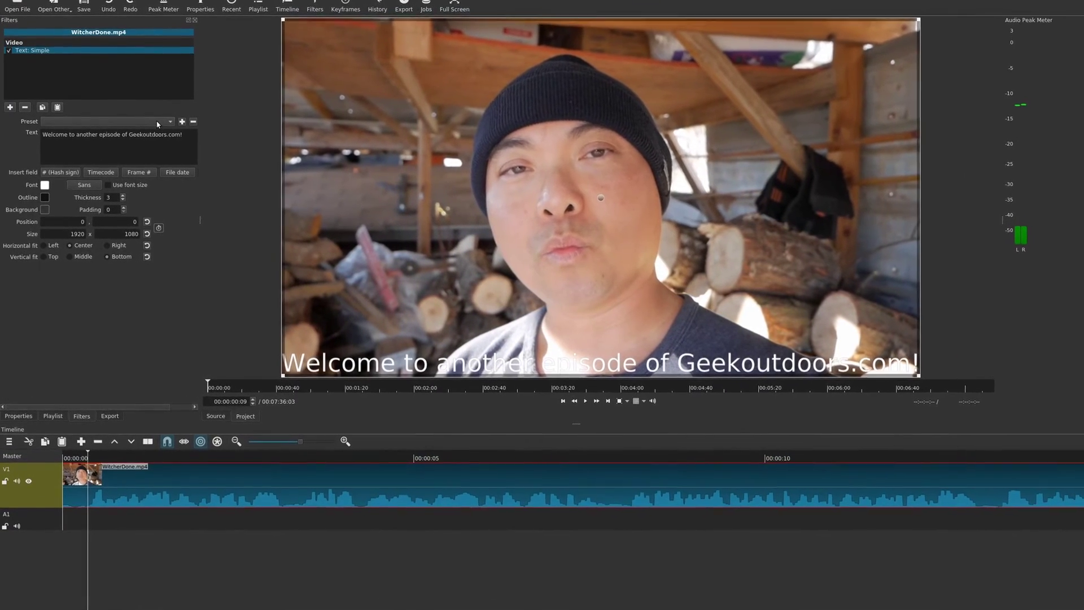
Apply the Slide In From Left preset to the title and change its font colour to yellow.
{"action": "left_click", "coordinate": [149, 131]}
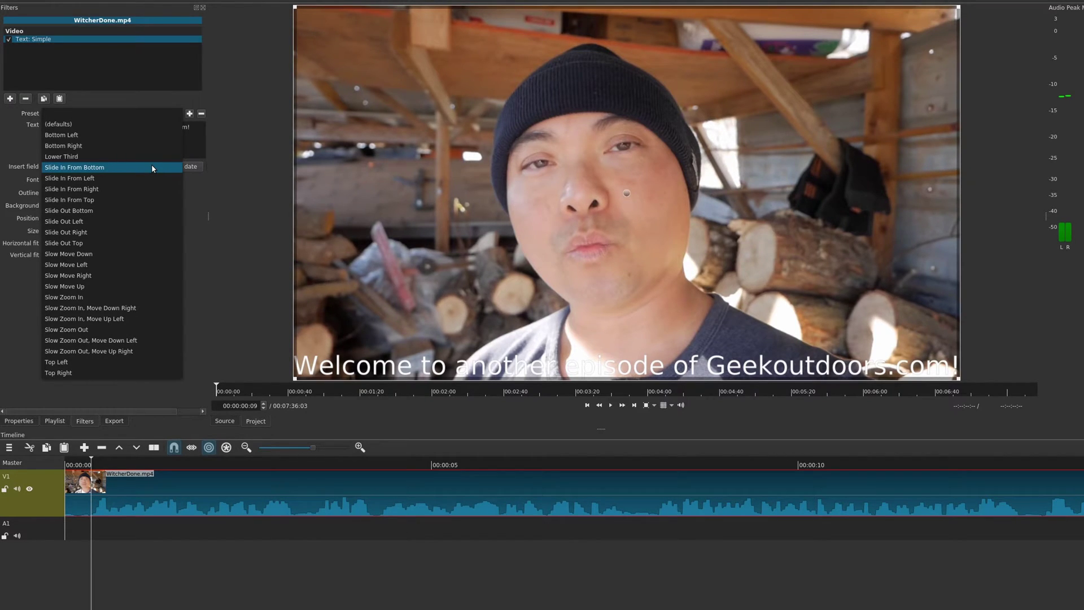
{"action": "left_click", "coordinate": [114, 178]}
{"action": "left_click", "coordinate": [46, 180]}
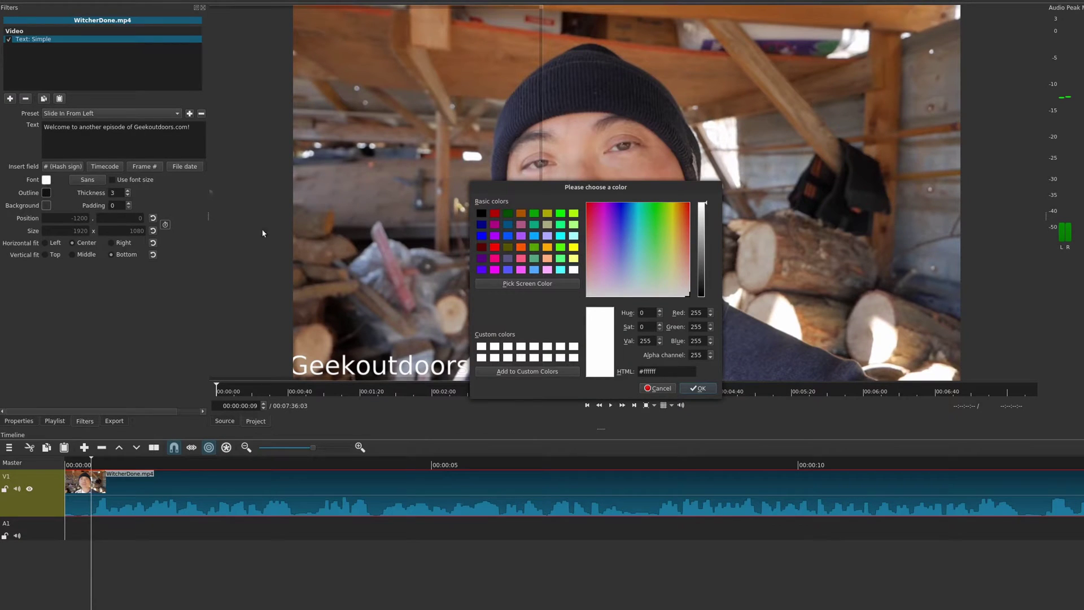
{"action": "left_click", "coordinate": [573, 246]}
{"action": "left_click", "coordinate": [698, 388]}
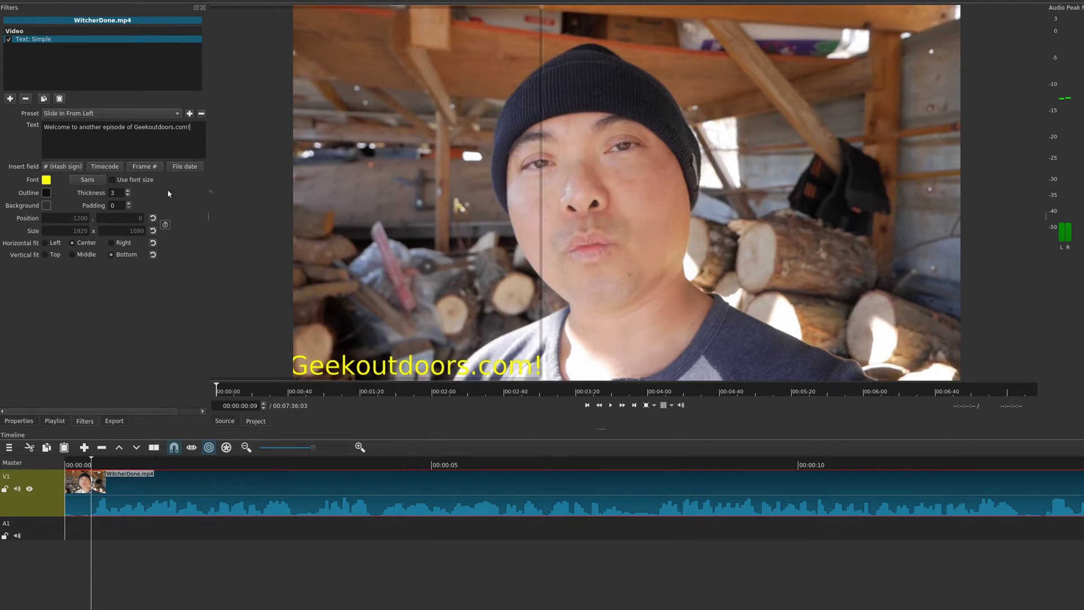
Change the title's font to SEGA LOGO FONT and its vertical fit to Middle.
{"action": "left_click", "coordinate": [98, 180]}
{"action": "scroll", "coordinate": [547, 251], "scroll_direction": "down", "scroll_amount": 1}
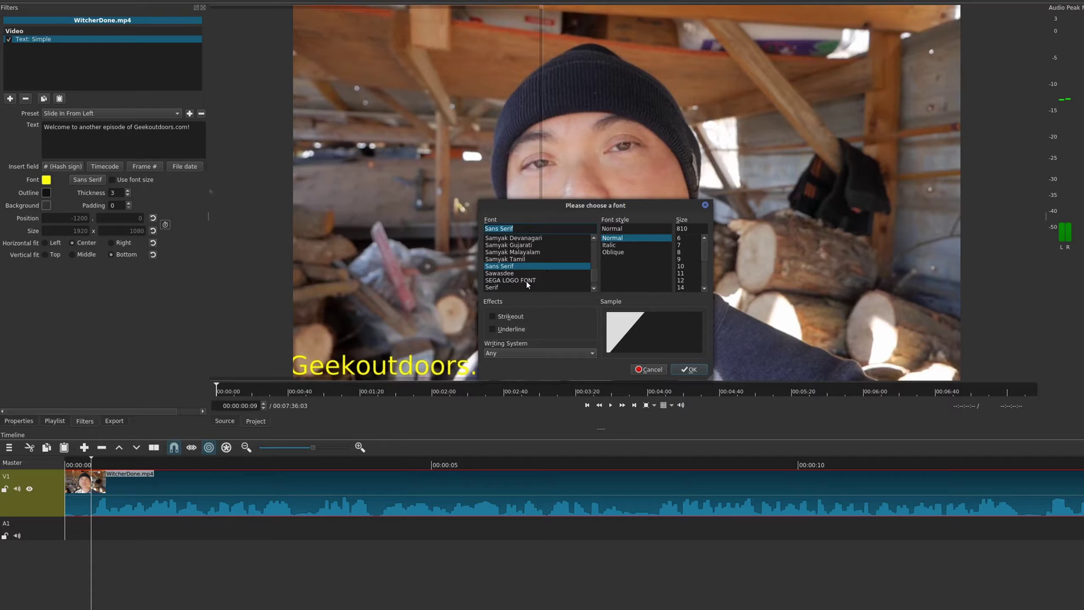
{"action": "left_click", "coordinate": [551, 280]}
{"action": "left_click", "coordinate": [688, 369]}
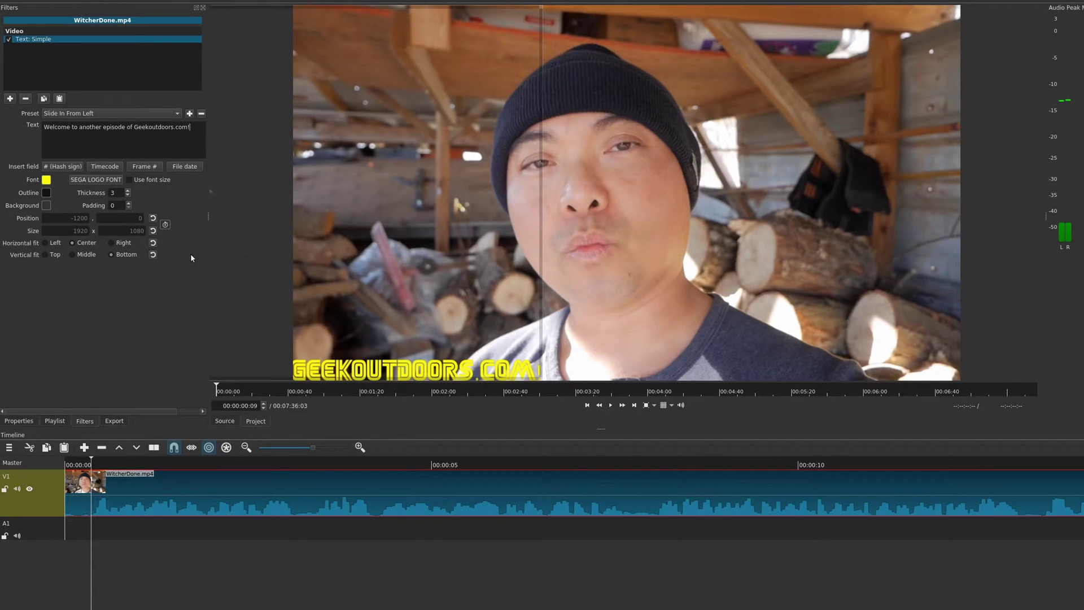
{"action": "left_click", "coordinate": [73, 255]}
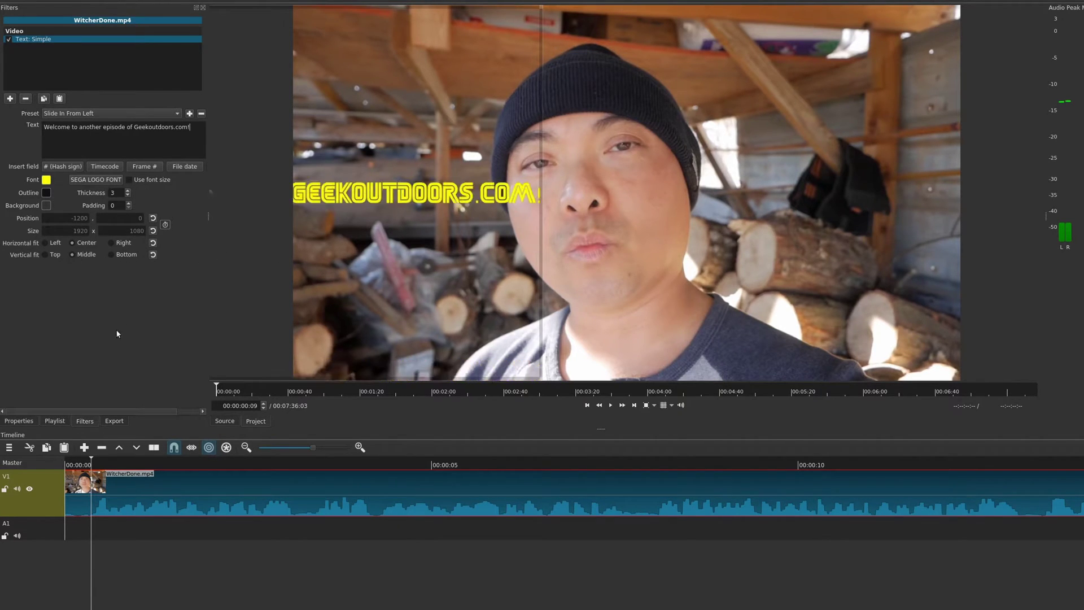
Play the timeline from the start to preview the title sliding in from the left.
{"action": "left_click", "coordinate": [41, 505]}
{"action": "left_click", "coordinate": [70, 464]}
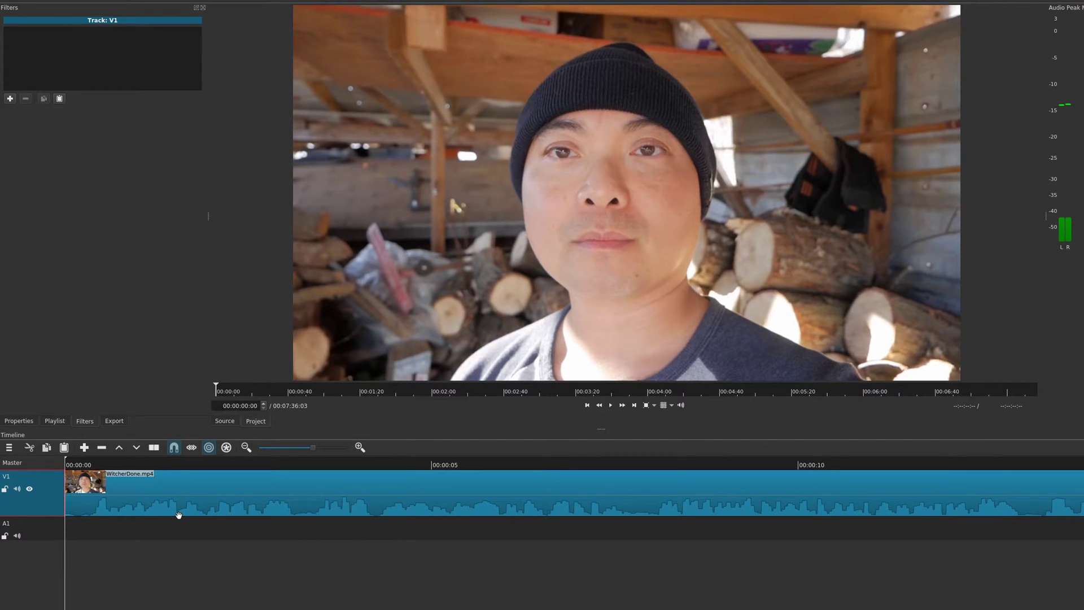
{"action": "key", "text": "space"}
{"action": "key", "text": "space"}
{"action": "key", "text": "Right"}
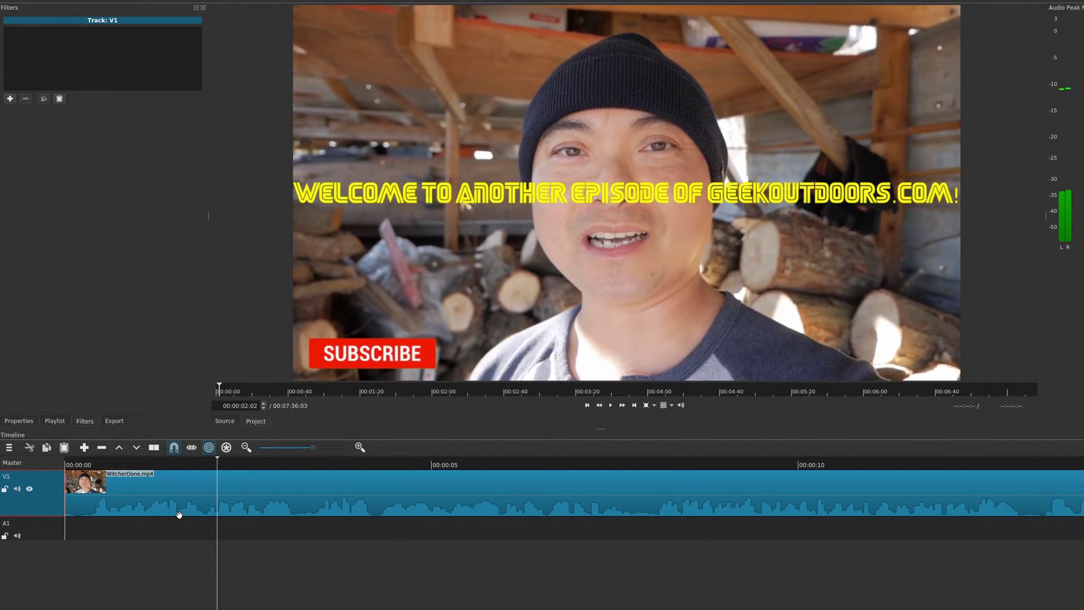
Apply the Slide In From Top preset to the WitcherDone.mp4 title and play the opening to preview it.
{"action": "left_click", "coordinate": [157, 487]}
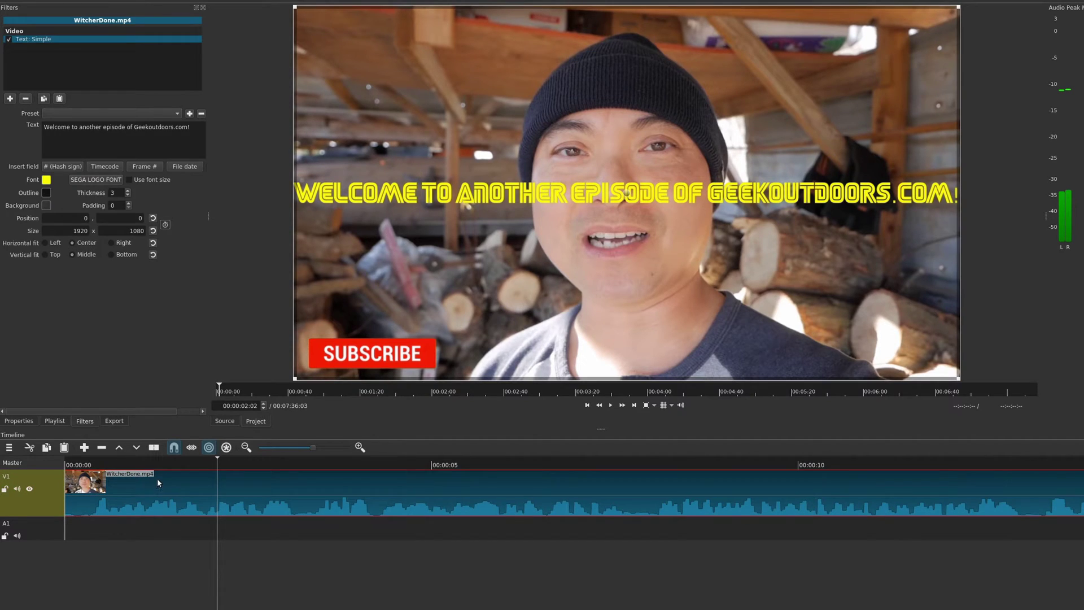
{"action": "left_click", "coordinate": [158, 113]}
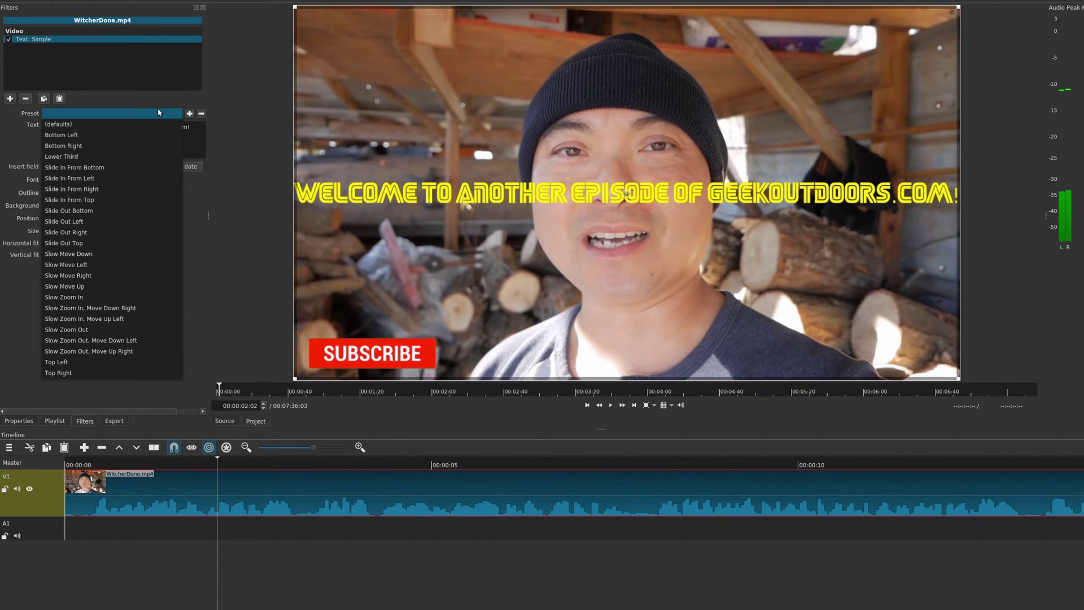
{"action": "left_click", "coordinate": [130, 202]}
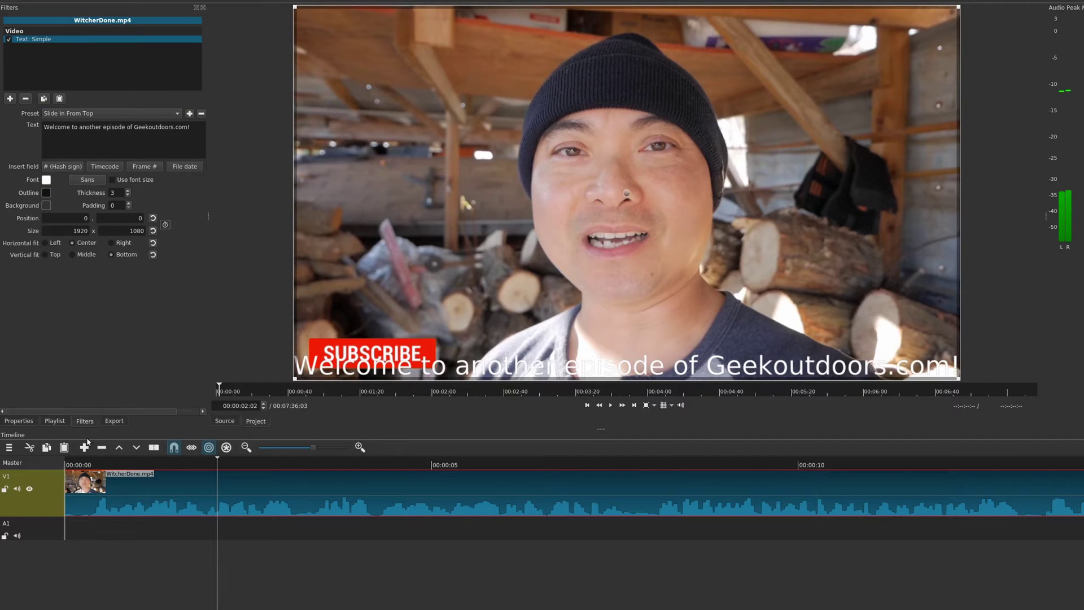
{"action": "left_click", "coordinate": [91, 465]}
{"action": "key", "text": "space"}
{"action": "key", "text": "space"}
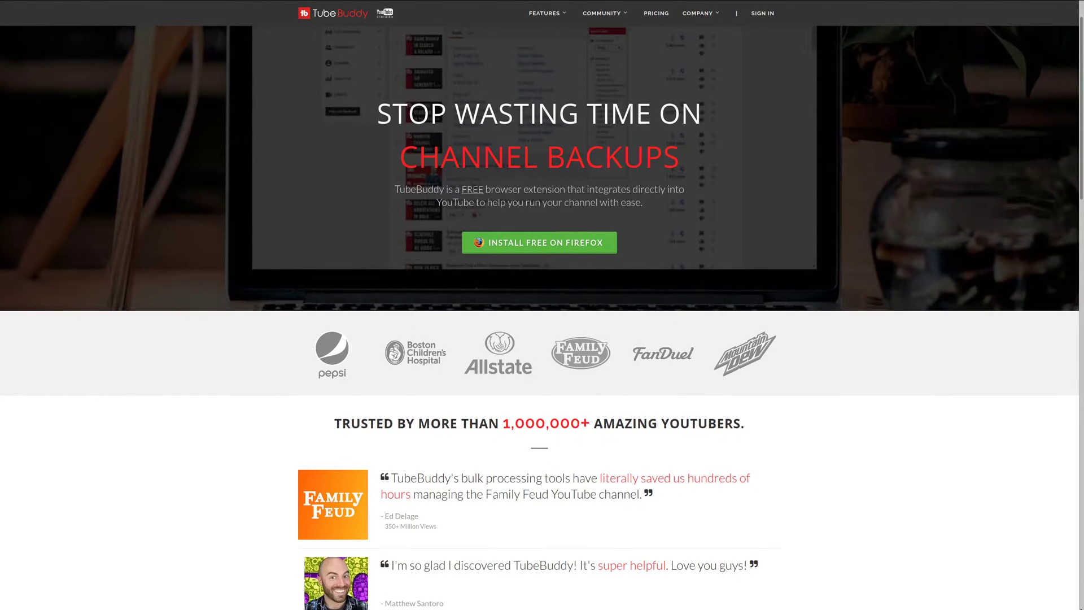
{"action": "scroll", "coordinate": [539, 316], "scroll_direction": "down", "scroll_amount": 5}
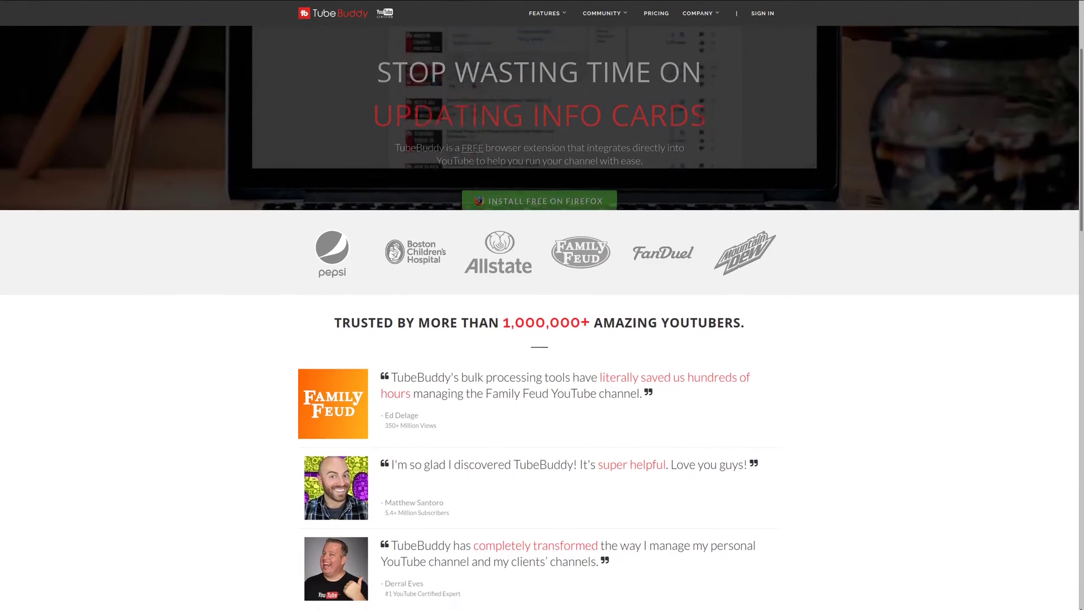
{"action": "scroll", "coordinate": [539, 316], "scroll_direction": "down", "scroll_amount": 3}
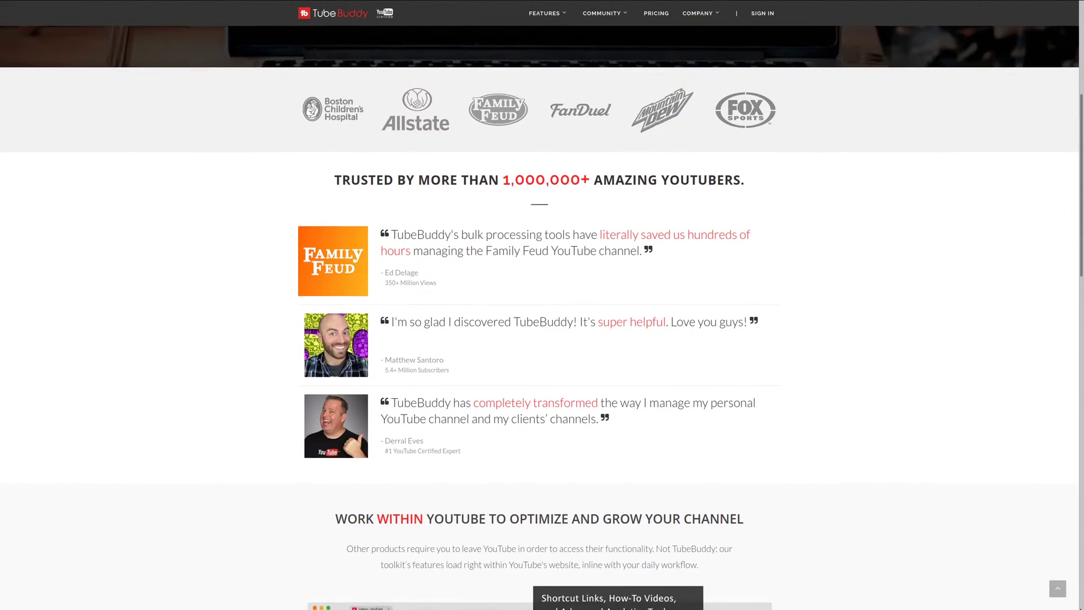
{"action": "scroll", "coordinate": [539, 316], "scroll_direction": "down", "scroll_amount": 3}
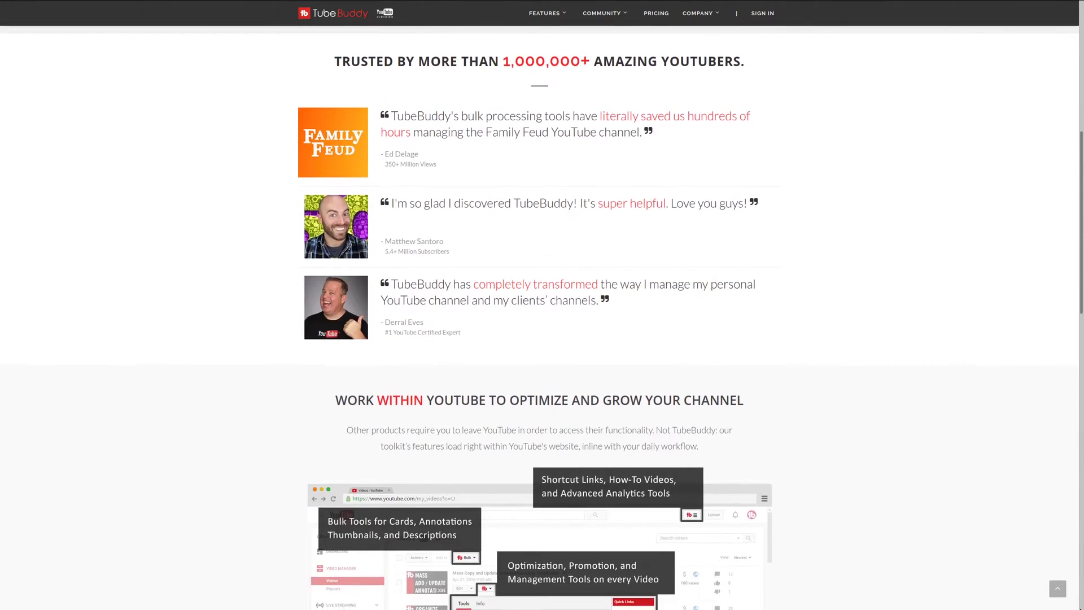
{"action": "scroll", "coordinate": [539, 316], "scroll_direction": "down", "scroll_amount": 3}
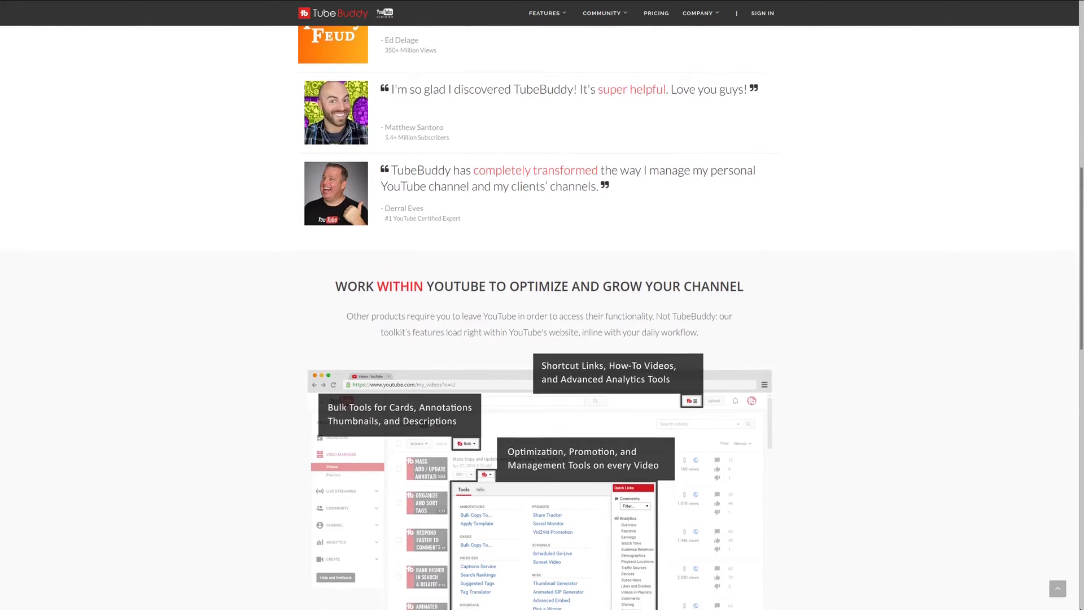
{"action": "scroll", "coordinate": [540, 317], "scroll_direction": "down", "scroll_amount": 2}
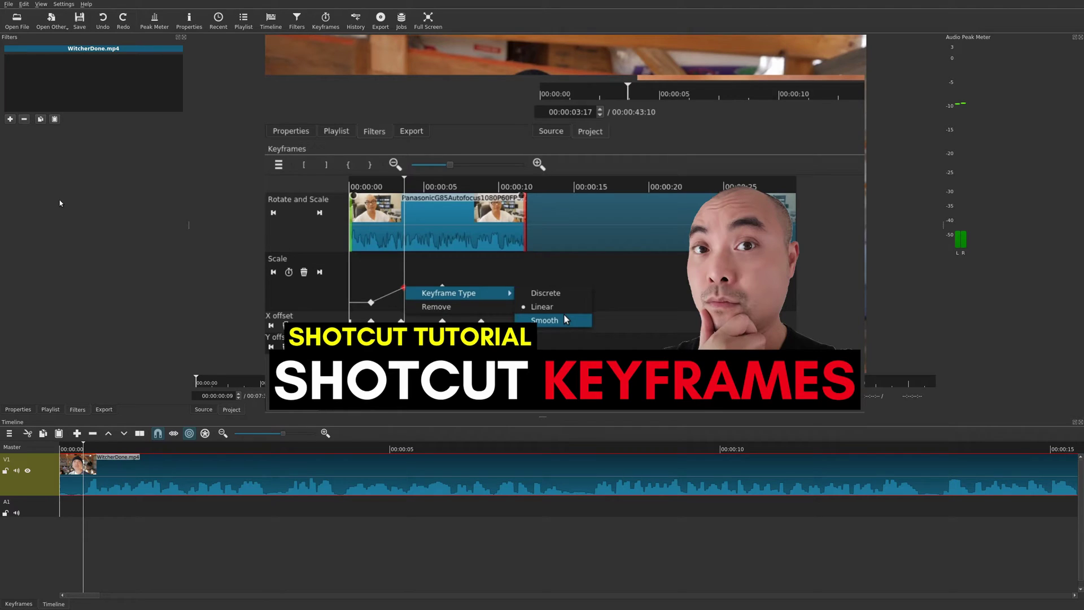
Add a new Text: Simple filter to WitcherDone.mp4 reading "Welcome to another episode of Geekoutdoors.com!".
{"action": "left_click", "coordinate": [10, 119]}
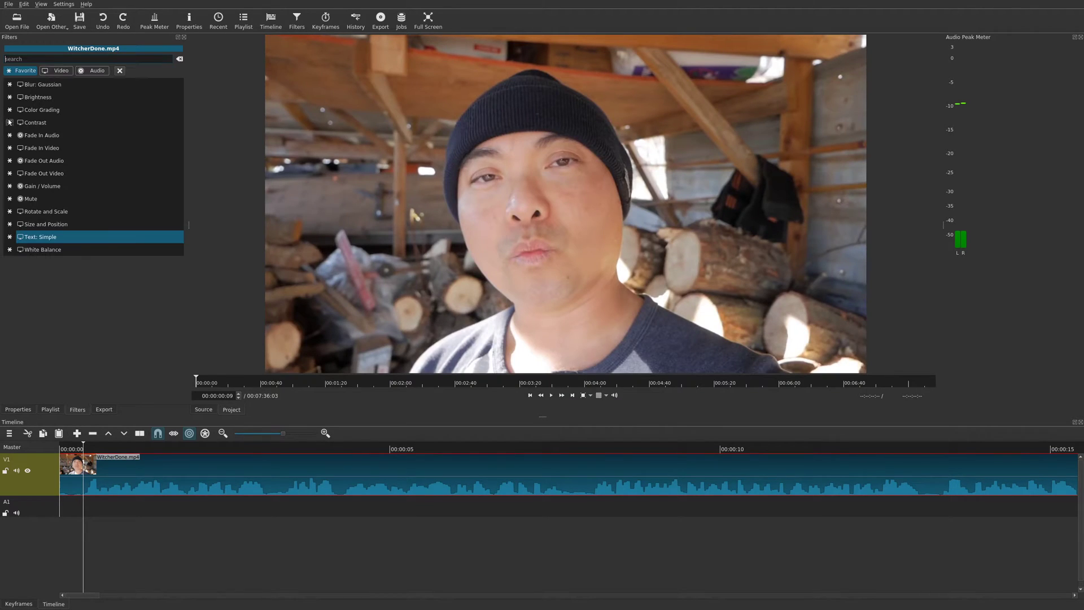
{"action": "left_click", "coordinate": [52, 238]}
{"action": "triple_click", "coordinate": [46, 146]}
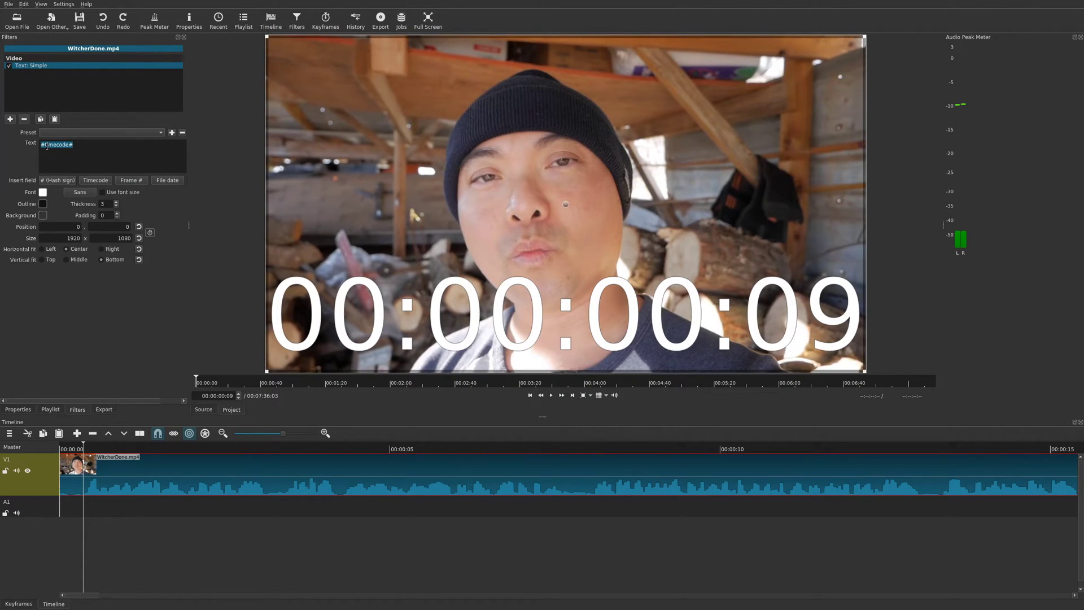
{"action": "type", "text": "Welcome to another episode of Geekoutdoors.com!"}
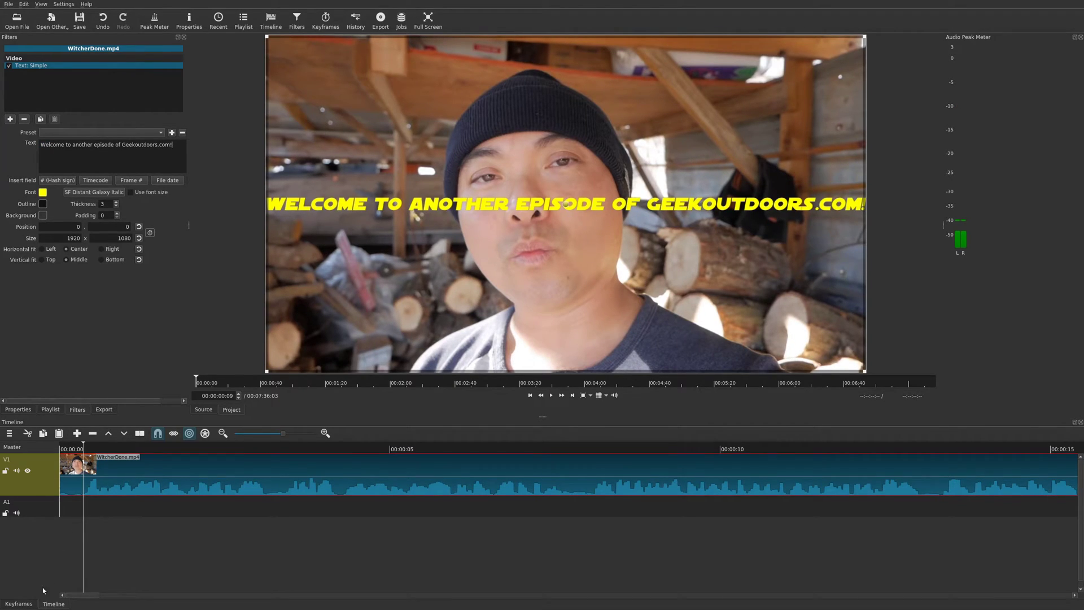
Show the keyframes of the Text: Simple filter on WitcherDone.mp4 and place the playhead at 00:00:00:08.
{"action": "left_click", "coordinate": [326, 20]}
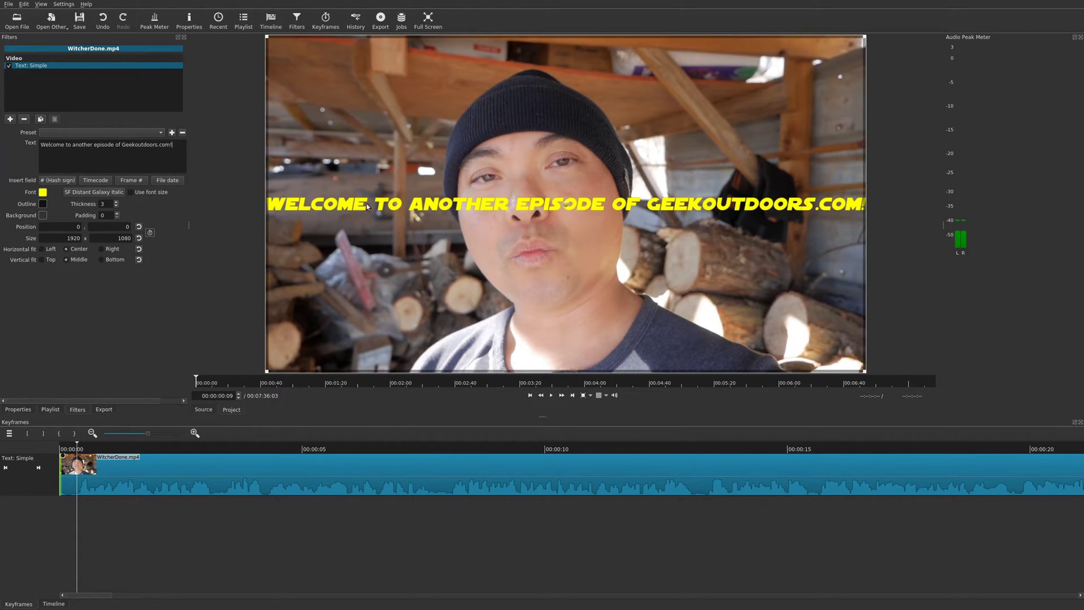
{"action": "left_click", "coordinate": [211, 445]}
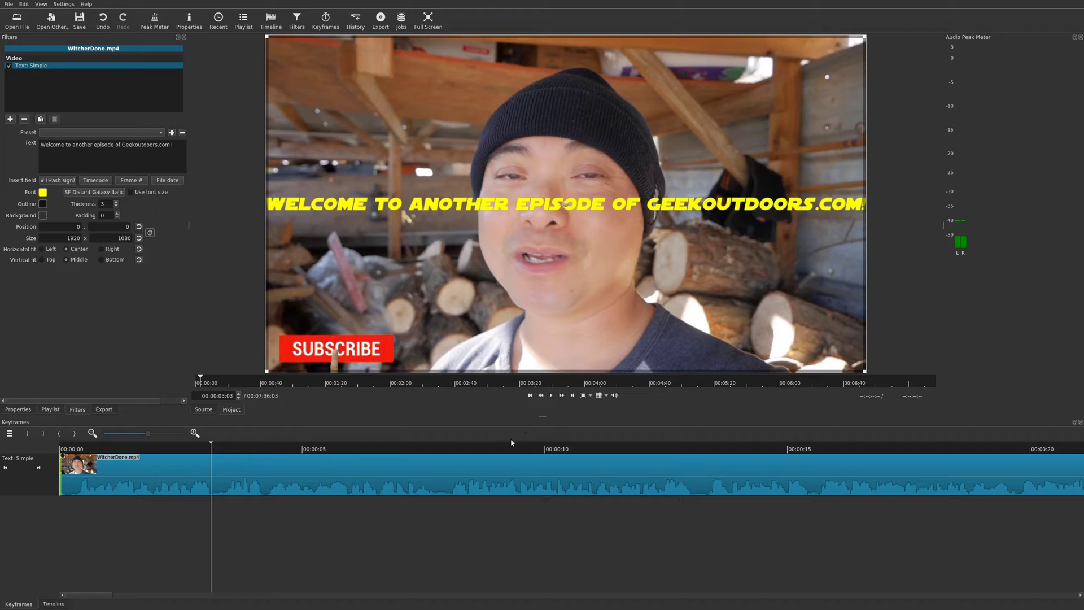
{"action": "left_click", "coordinate": [495, 456]}
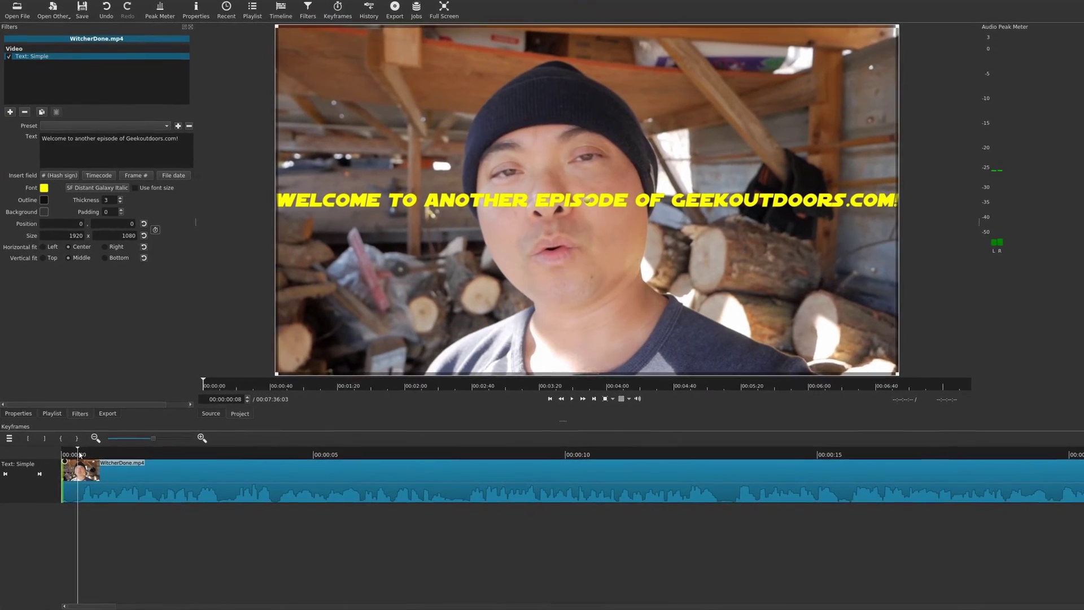
{"action": "left_click", "coordinate": [76, 448]}
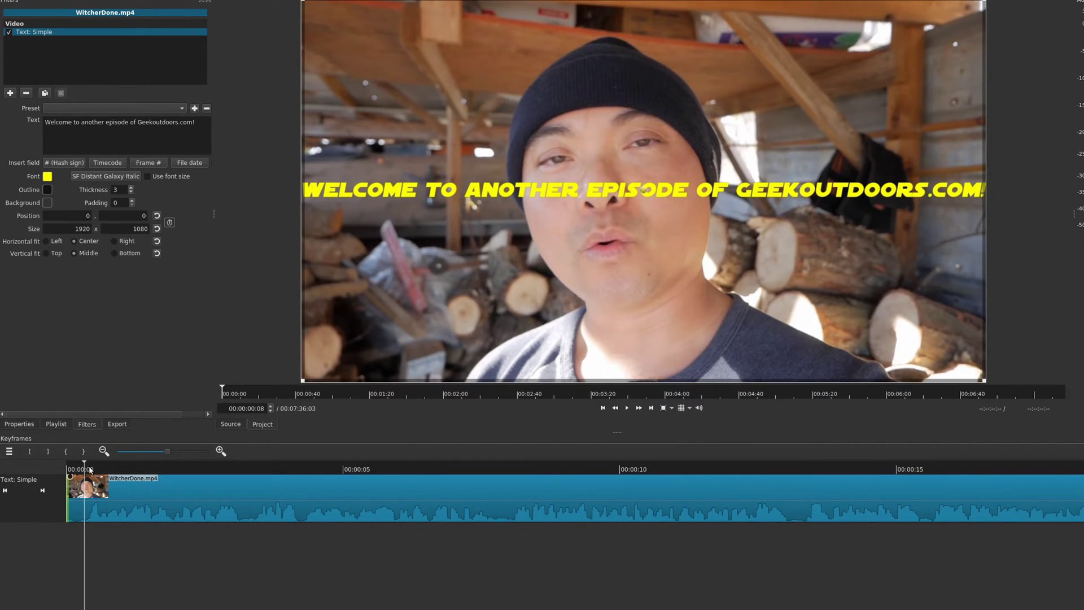
Add a simple opening keyframe to the title, starting at position 496, 735 with a size of 882 x 478.
{"action": "left_click_drag", "start_coordinate": [70, 479], "coordinate": [105, 483]}
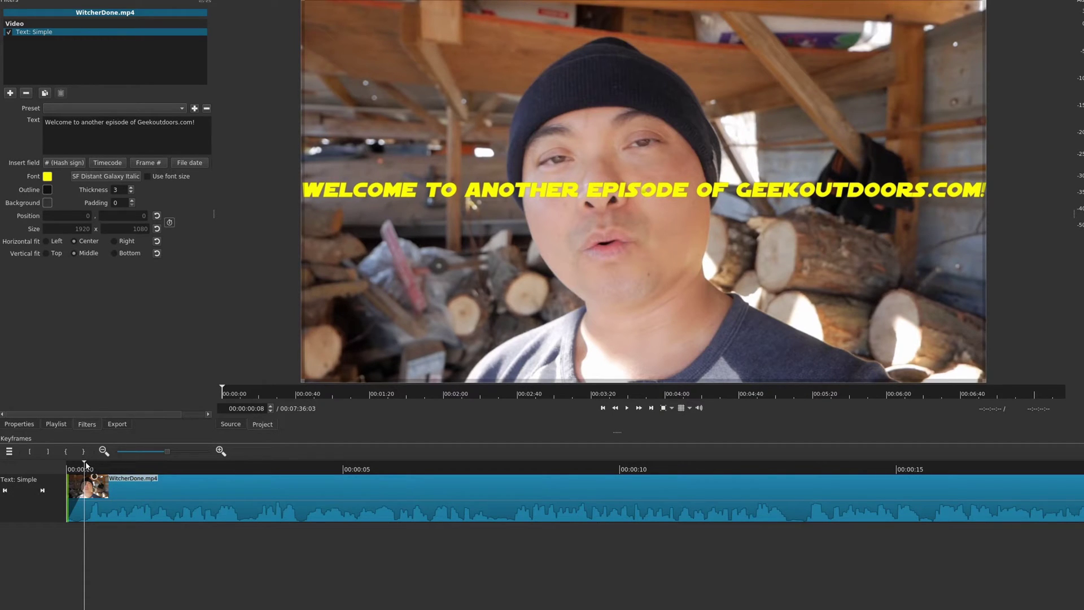
{"action": "left_click_drag", "start_coordinate": [85, 464], "coordinate": [67, 464]}
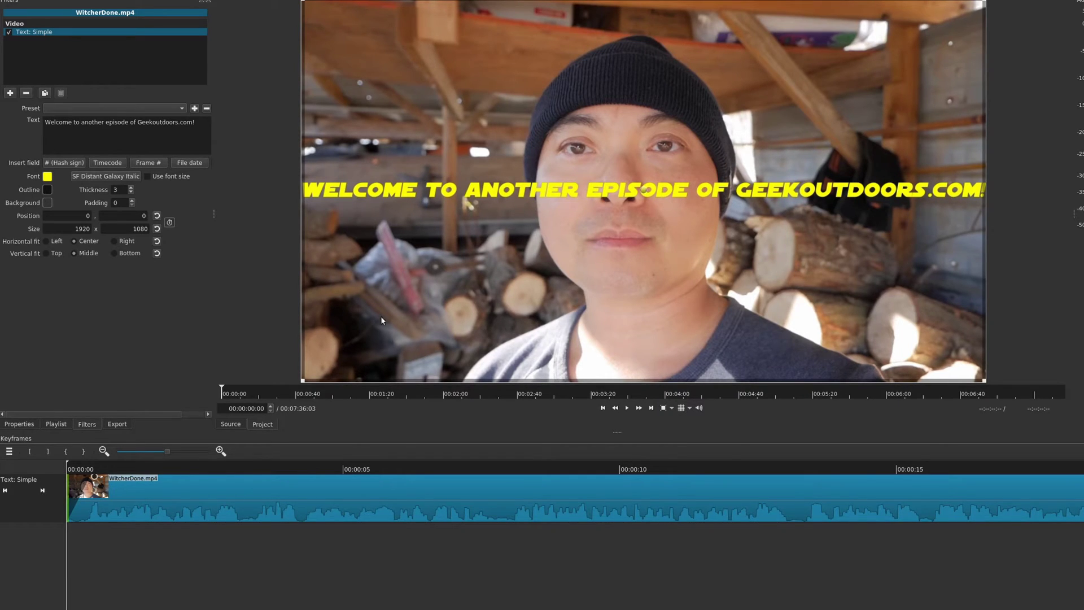
{"action": "left_click_drag", "start_coordinate": [302, 1], "coordinate": [674, 214]}
{"action": "left_click_drag", "start_coordinate": [827, 298], "coordinate": [633, 346]}
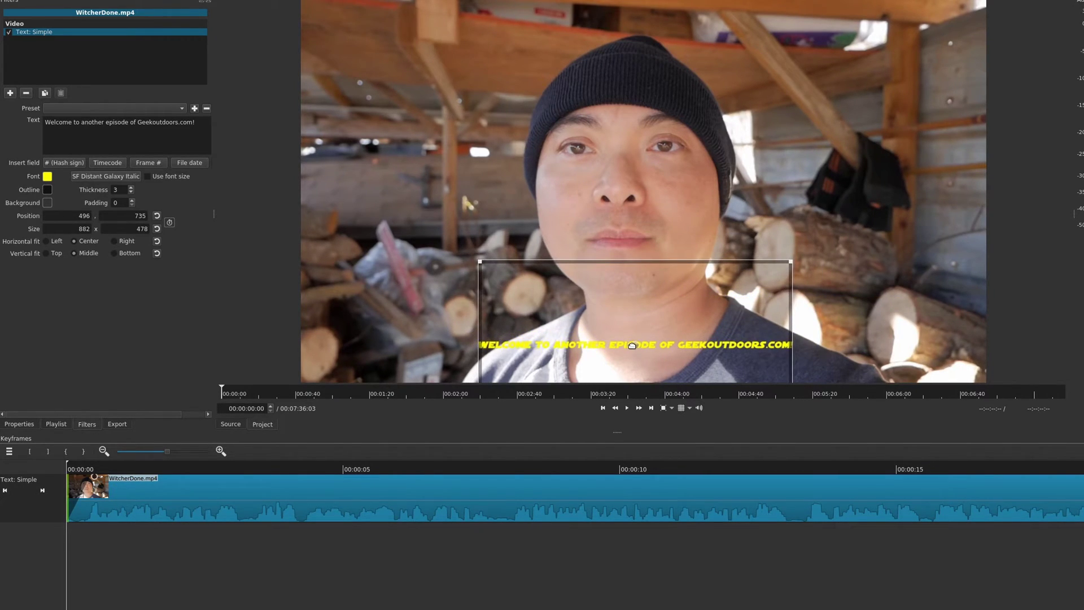
Play the opening from the start and end the title filter at 00:00:03:10.
{"action": "key", "text": "space"}
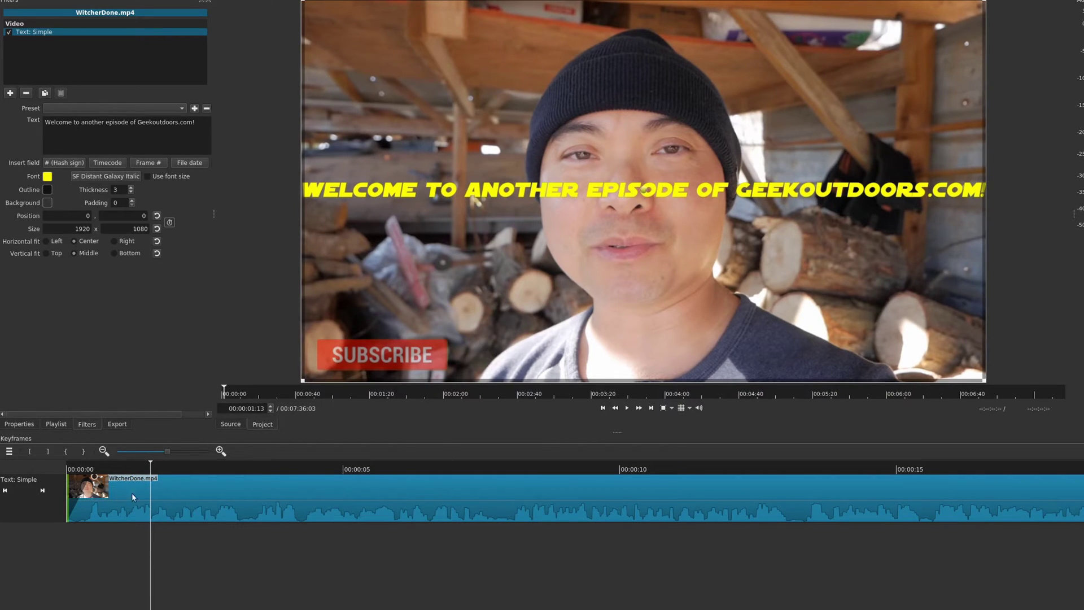
{"action": "key", "text": "space"}
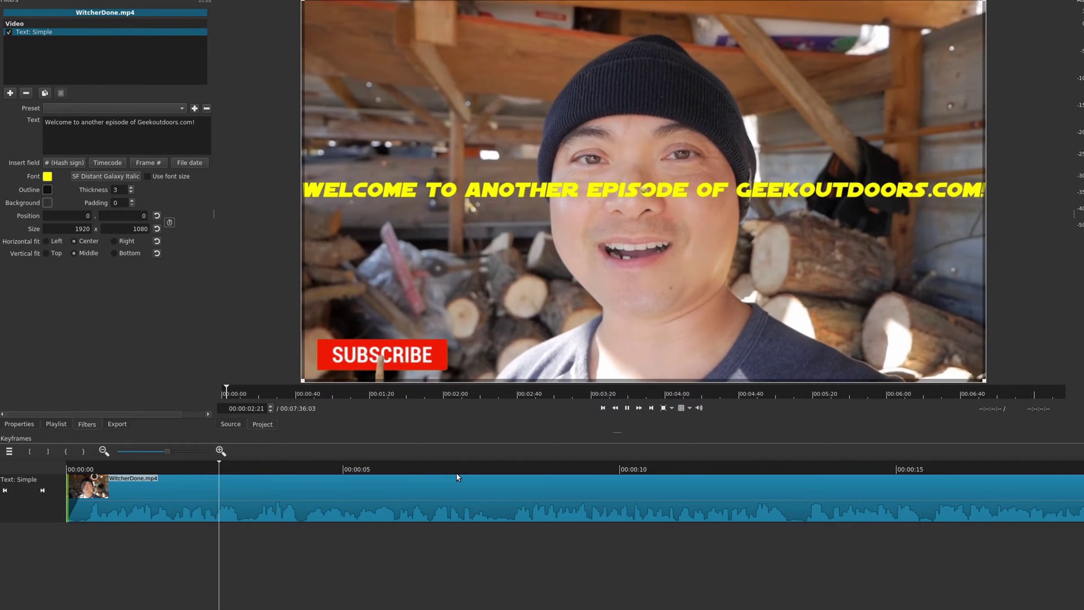
{"action": "key", "text": "space"}
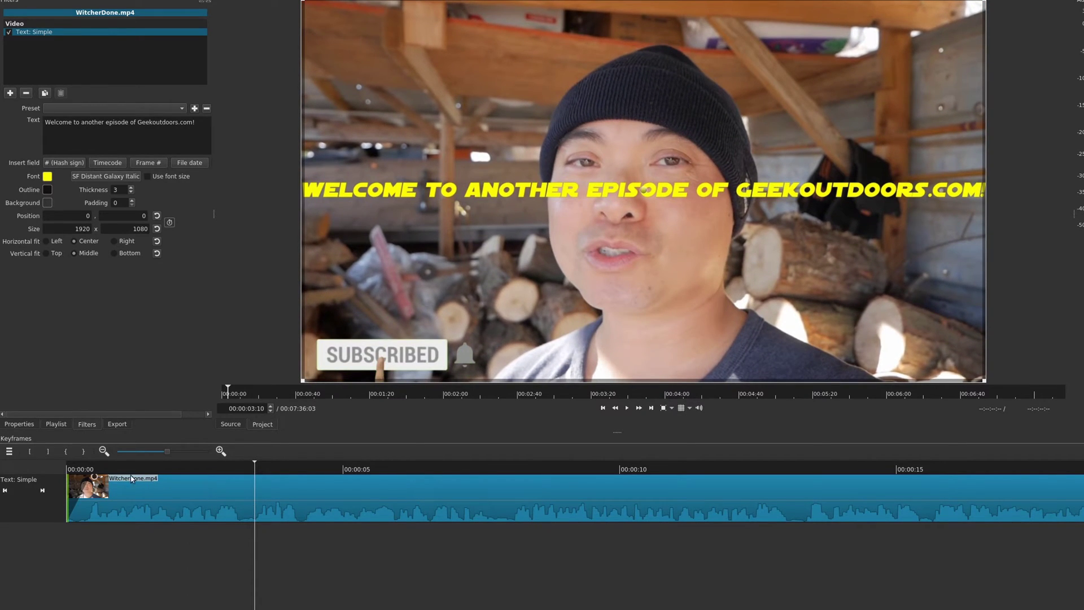
{"action": "left_click", "coordinate": [49, 451]}
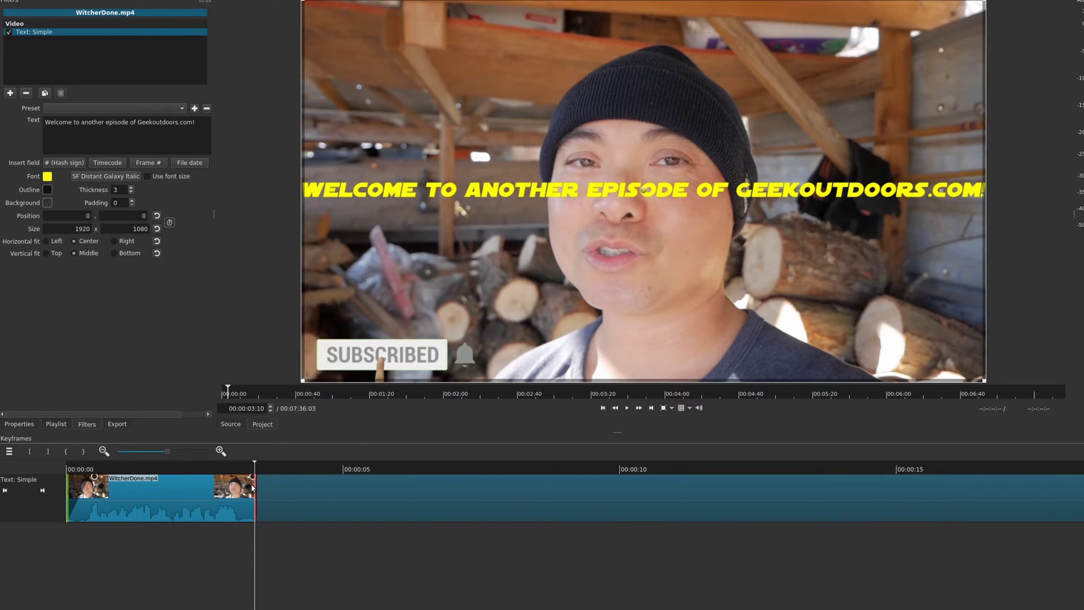
Add a simple closing keyframe at about 00:00:02:24, ending the title at position 907, 622 with a size of 1013 x 458.
{"action": "left_click", "coordinate": [230, 467]}
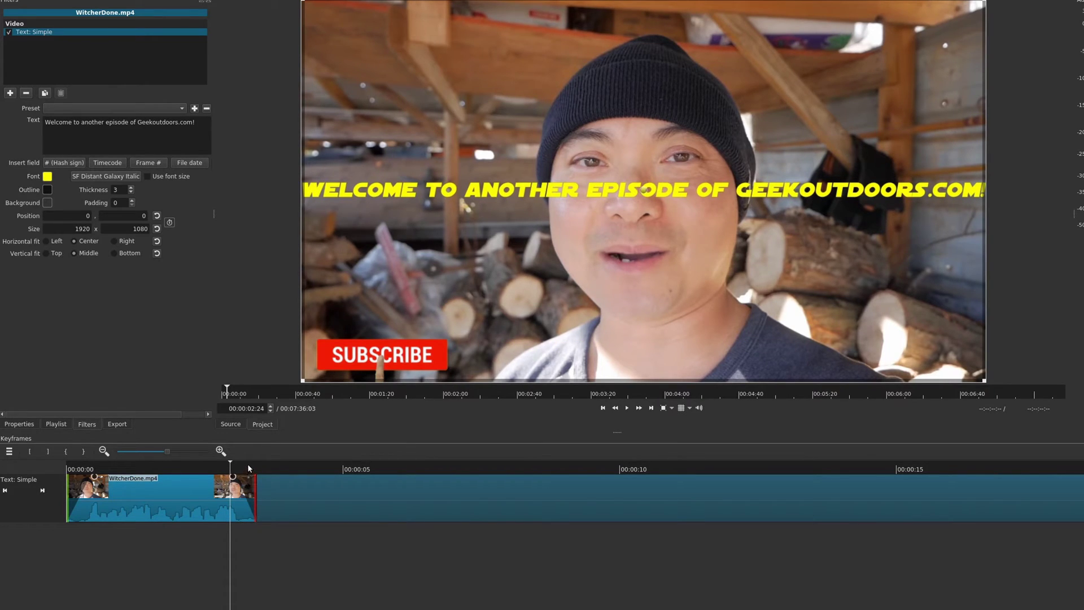
{"action": "left_click", "coordinate": [249, 466]}
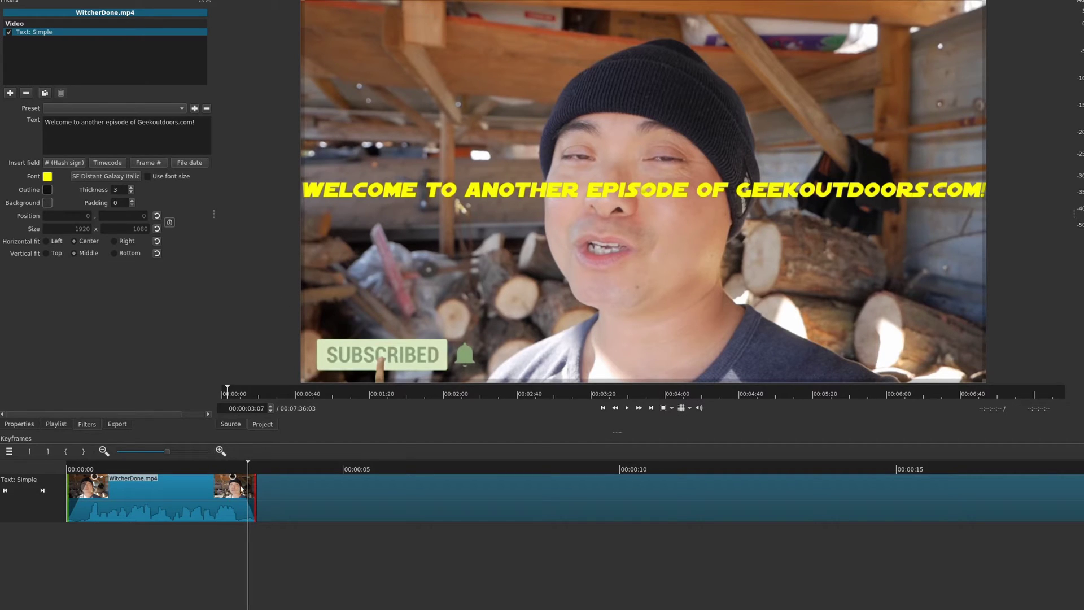
{"action": "left_click", "coordinate": [252, 488]}
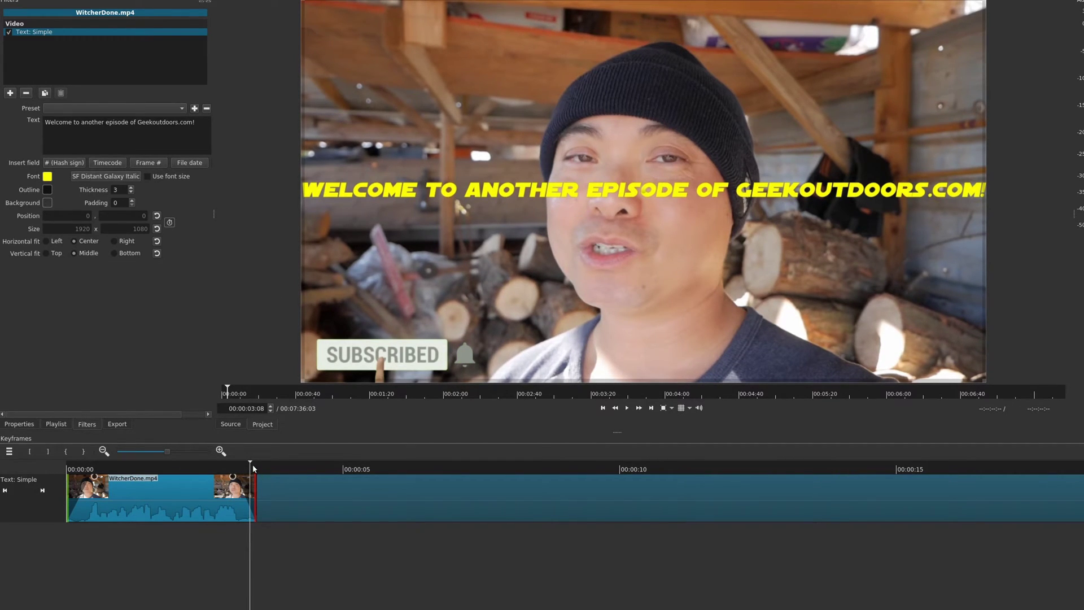
{"action": "left_click", "coordinate": [255, 461]}
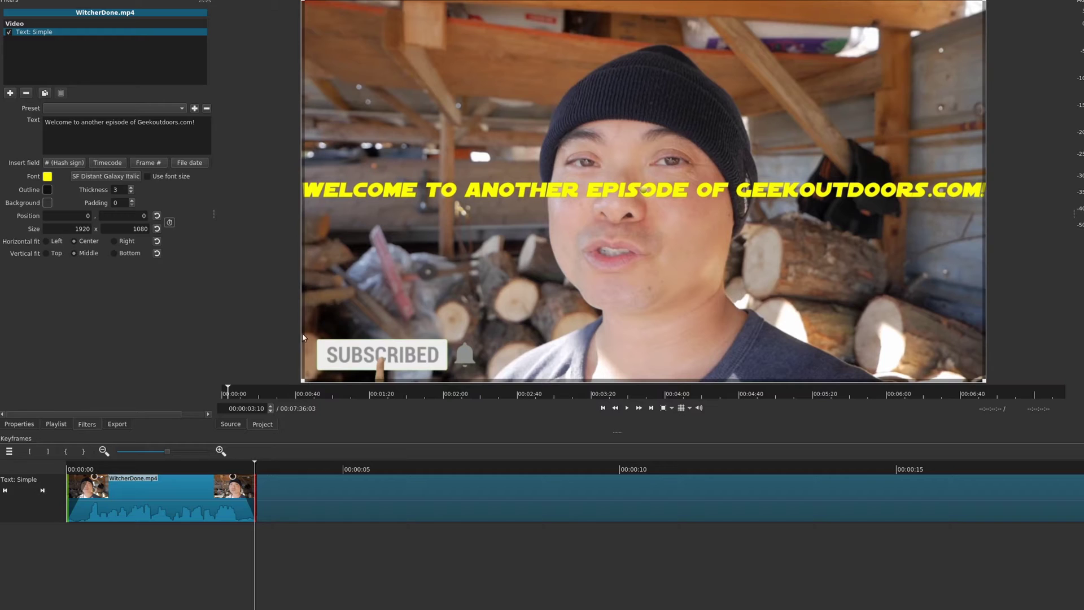
{"action": "left_click_drag", "start_coordinate": [303, 1], "coordinate": [625, 219]}
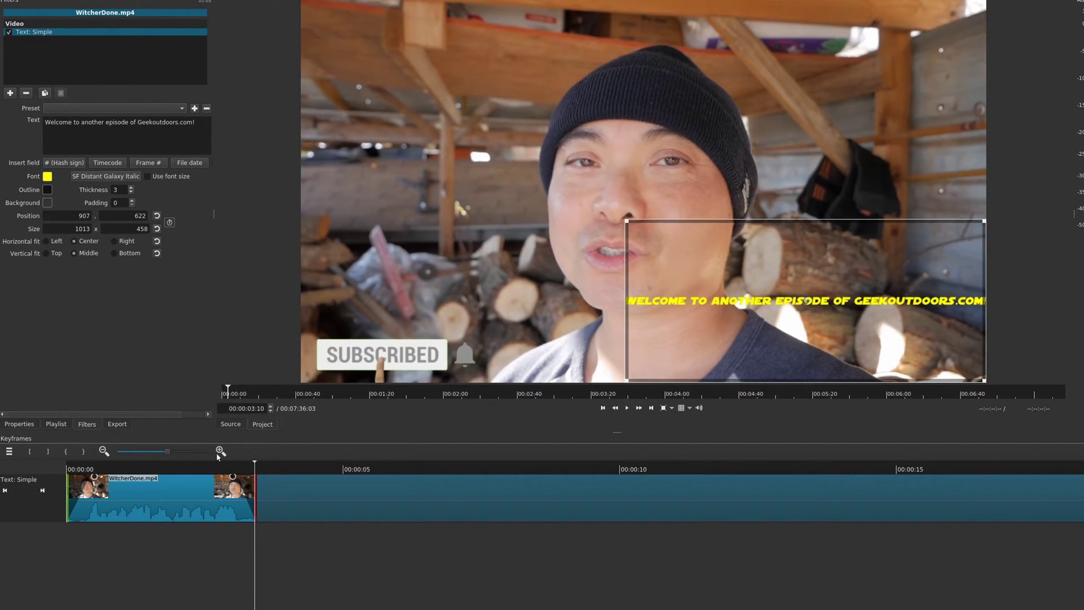
Play the clip from the start to preview the title's simple opening and closing animation.
{"action": "left_click", "coordinate": [94, 468]}
{"action": "key", "text": "Home"}
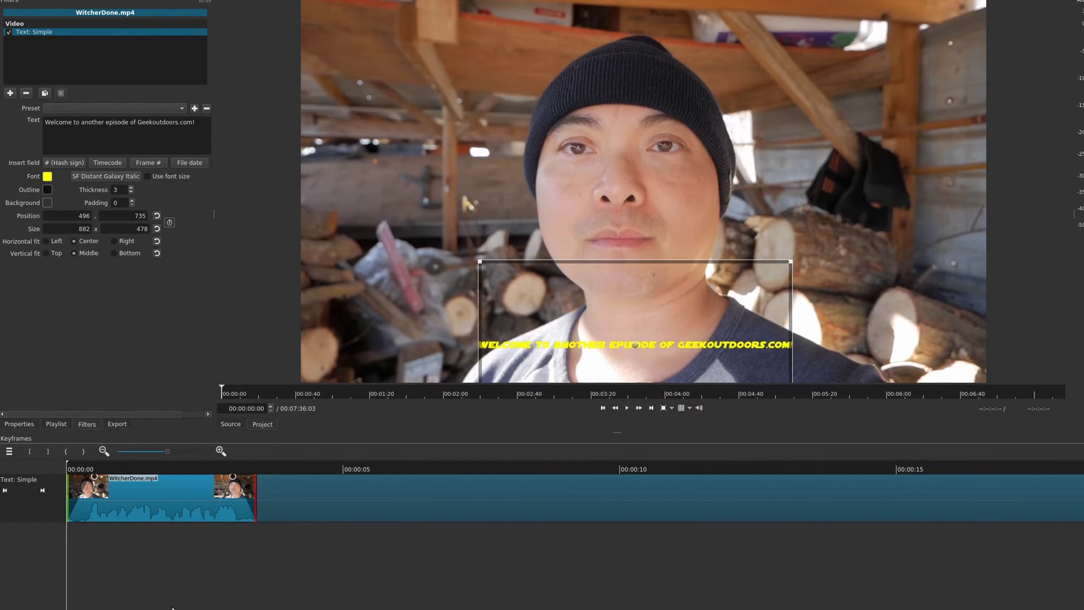
{"action": "key", "text": "space"}
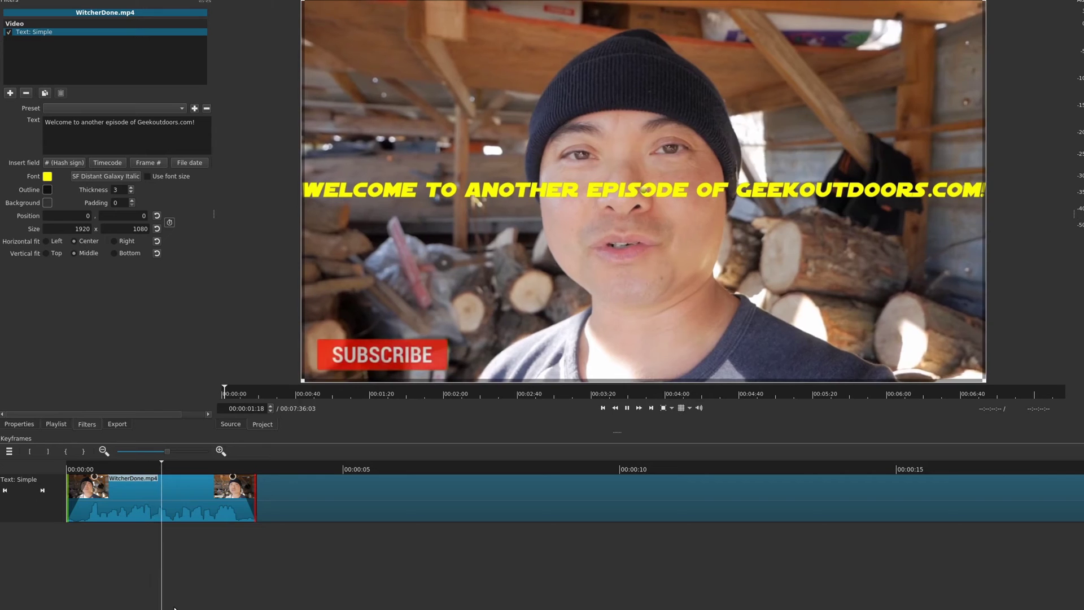
{"action": "key", "text": "space"}
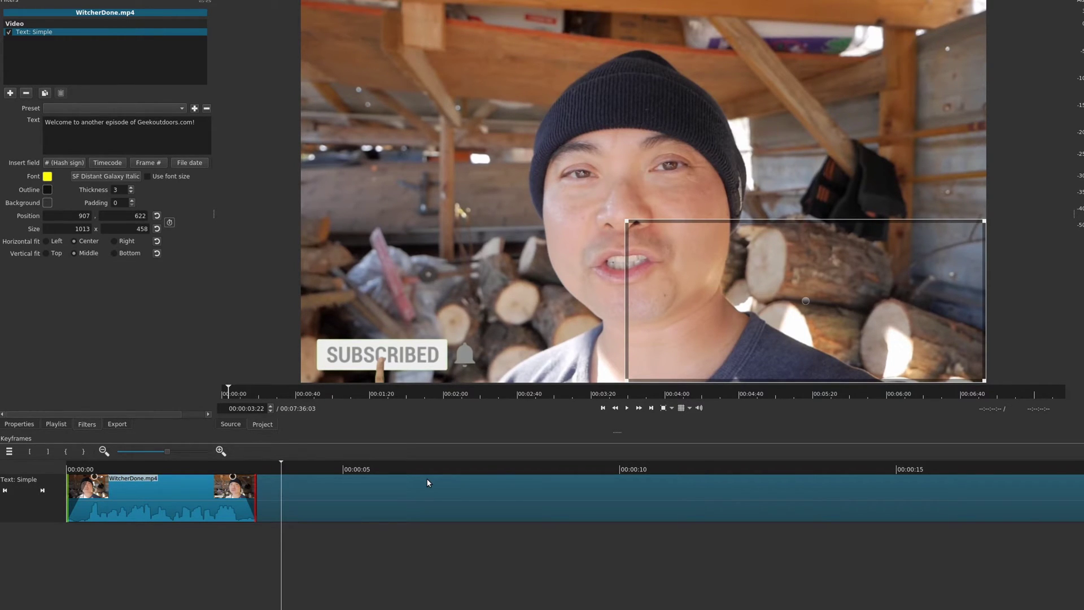
Replace the simple keyframes with Position / Size keyframes: full size at 00:00:00:08 and 587 x 433 near the frame's top centre at 00:00:00:00.
{"action": "left_click", "coordinate": [84, 480]}
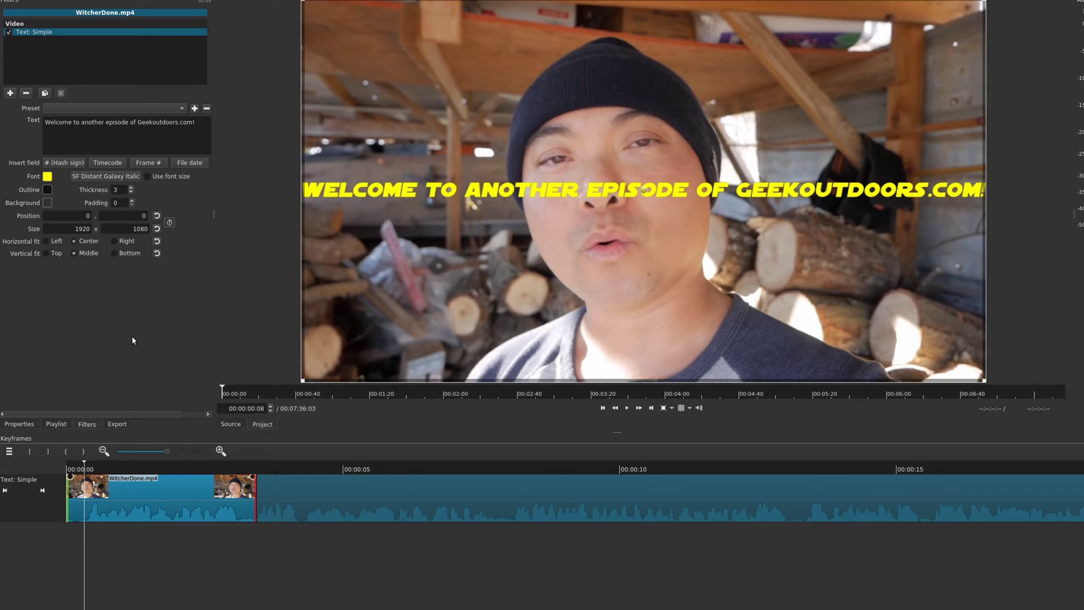
{"action": "left_click", "coordinate": [170, 223]}
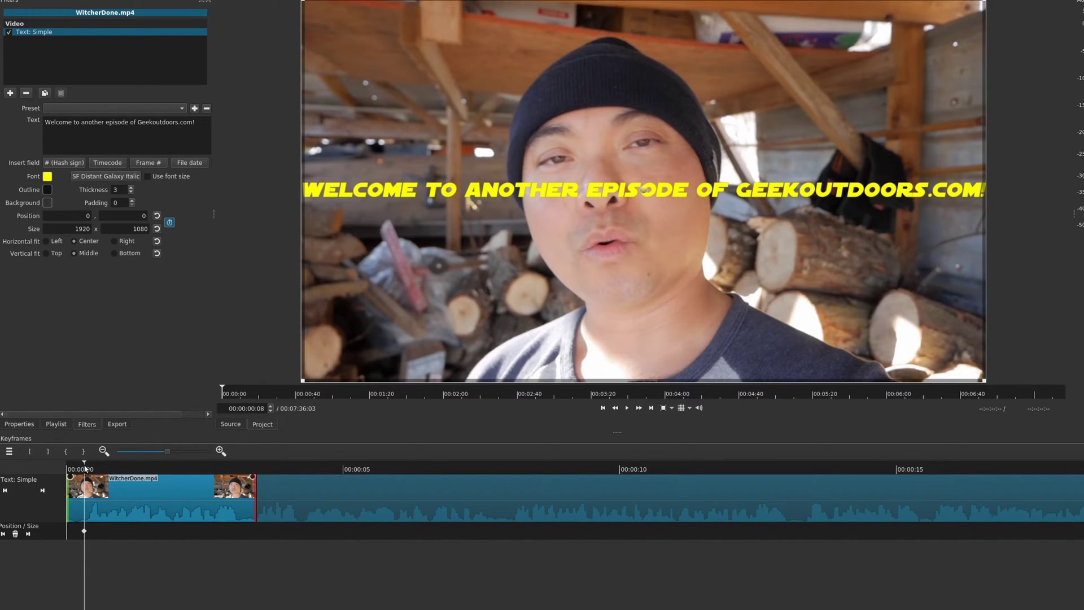
{"action": "left_click_drag", "start_coordinate": [85, 464], "coordinate": [67, 464]}
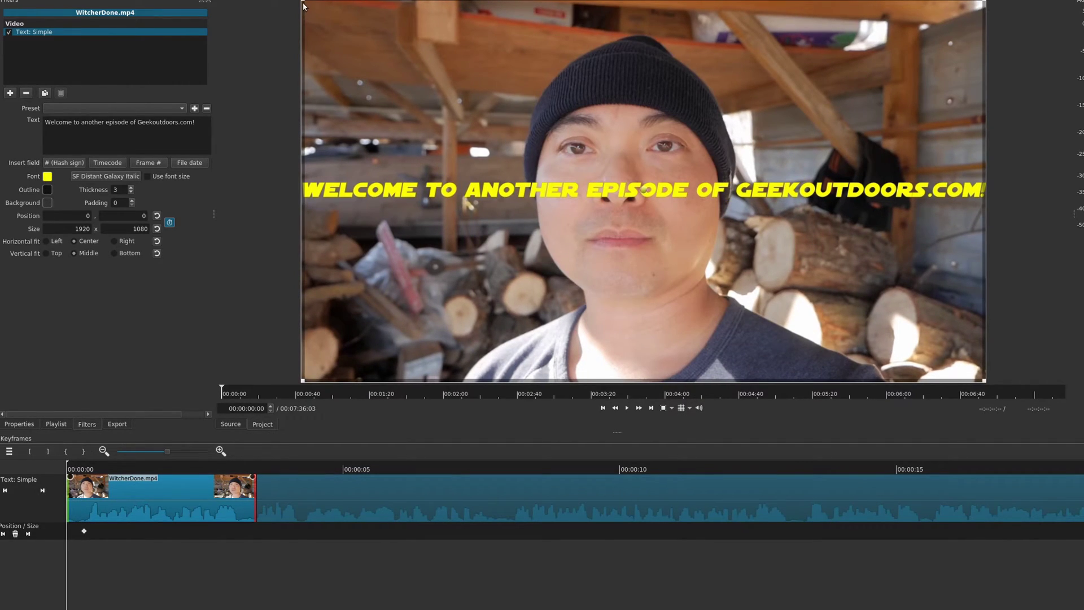
{"action": "left_click_drag", "start_coordinate": [303, 5], "coordinate": [784, 235]}
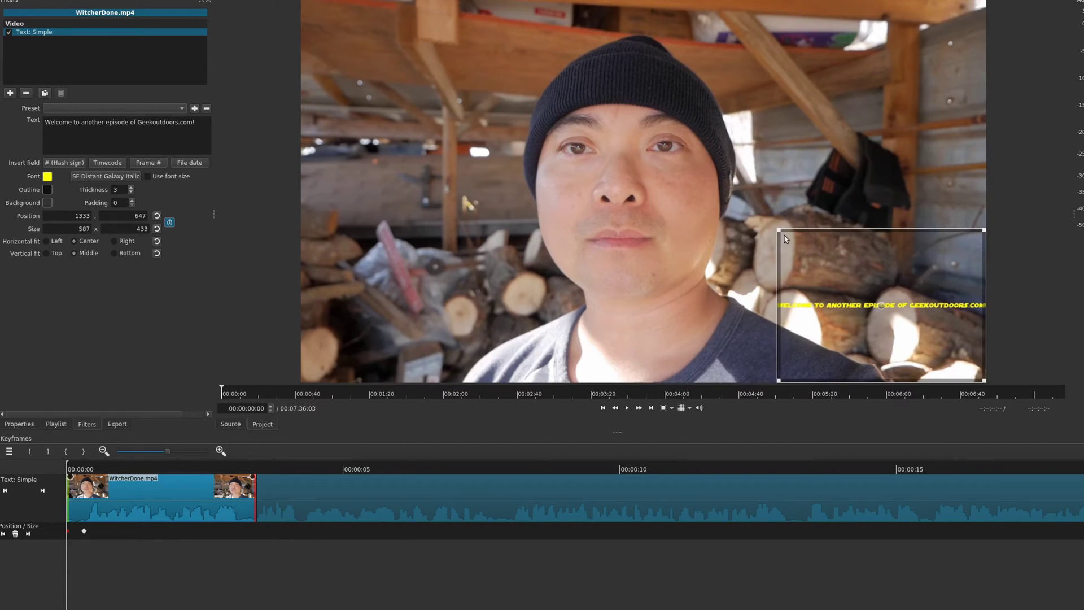
{"action": "left_click_drag", "start_coordinate": [876, 302], "coordinate": [628, 21]}
Play the opening to preview the title's Position / Size keyframes and stop at 00:00:01:01.
{"action": "left_click", "coordinate": [85, 470]}
{"action": "left_click", "coordinate": [69, 470]}
{"action": "key", "text": "space"}
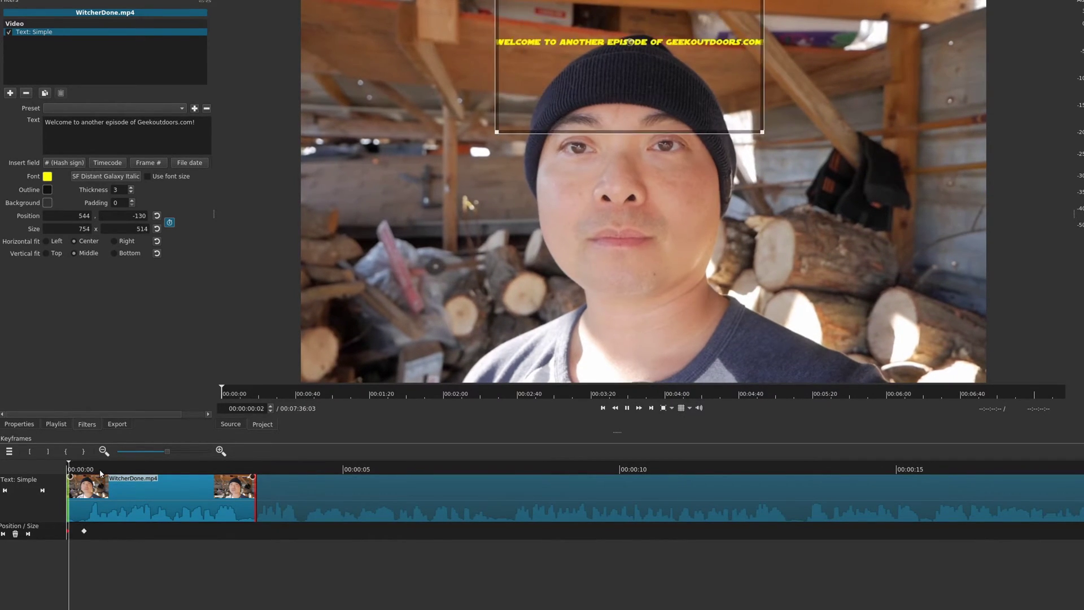
{"action": "key", "text": "space"}
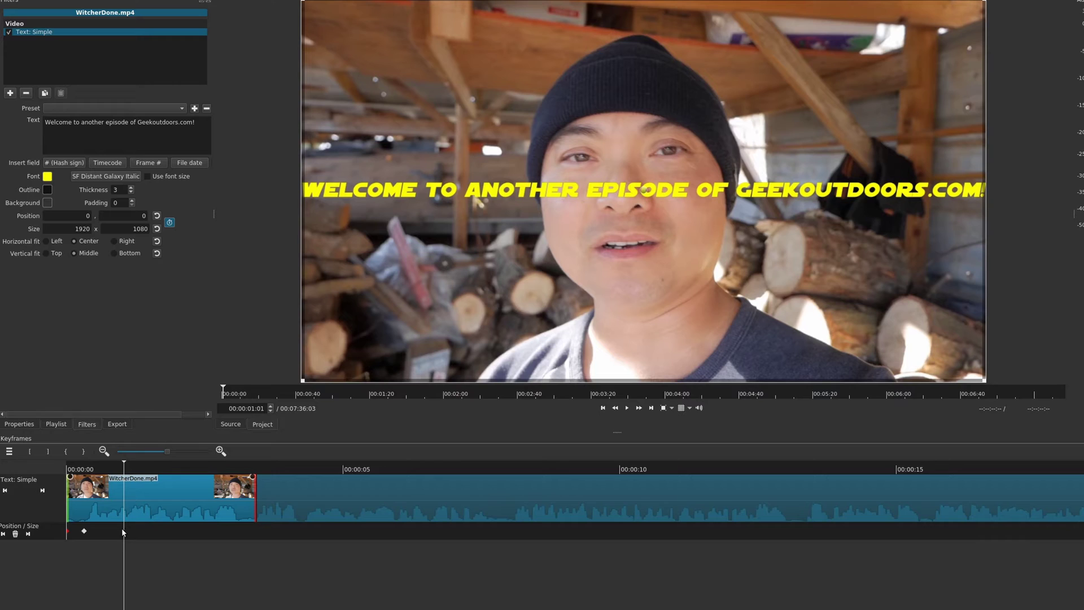
Add title keyframes at 00:00:01:01 with position 1, -22 and at 00:00:01:16 with position 65, 602 and size 1145 x 603.
{"action": "left_click_drag", "start_coordinate": [643, 190], "coordinate": [644, 182]}
{"action": "left_click", "coordinate": [157, 470]}
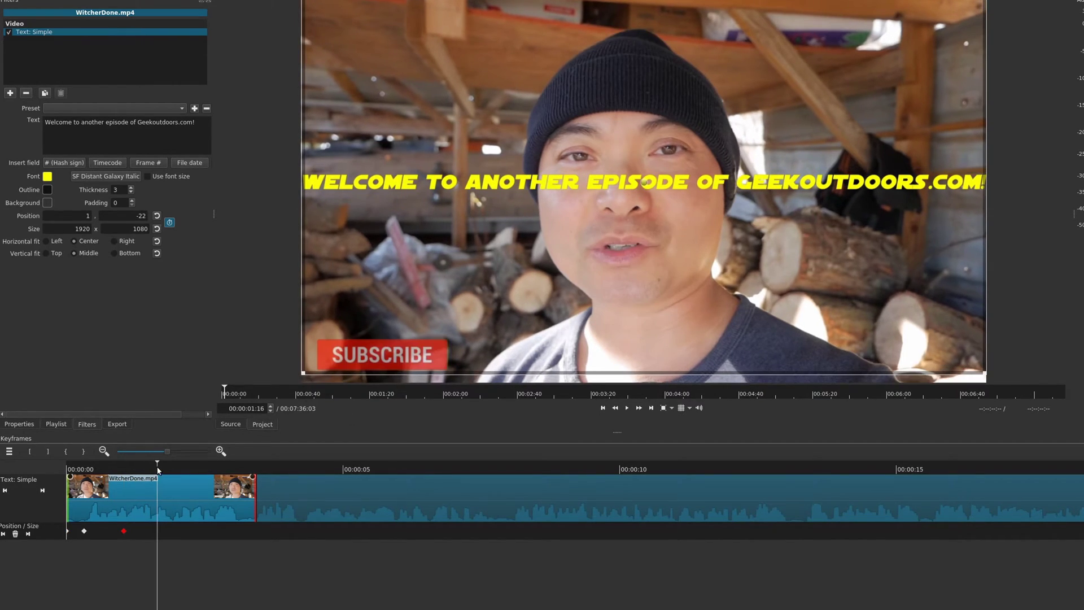
{"action": "left_click_drag", "start_coordinate": [303, 373], "coordinate": [528, 320]}
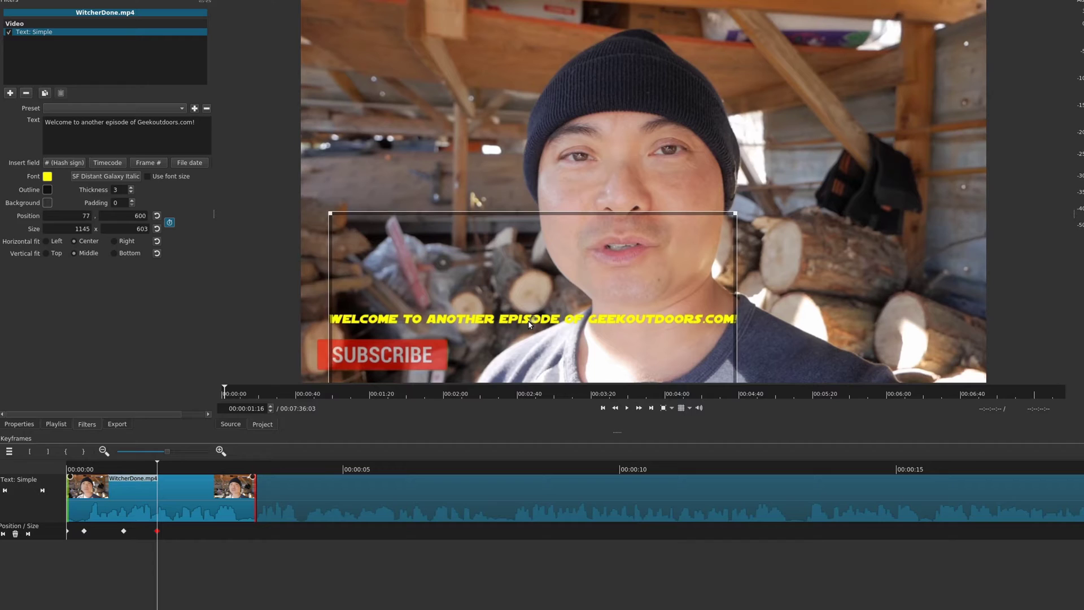
Add a title keyframe at 00:00:03:00 with position 50, -343 and size 1769 x 807.
{"action": "left_click", "coordinate": [219, 471]}
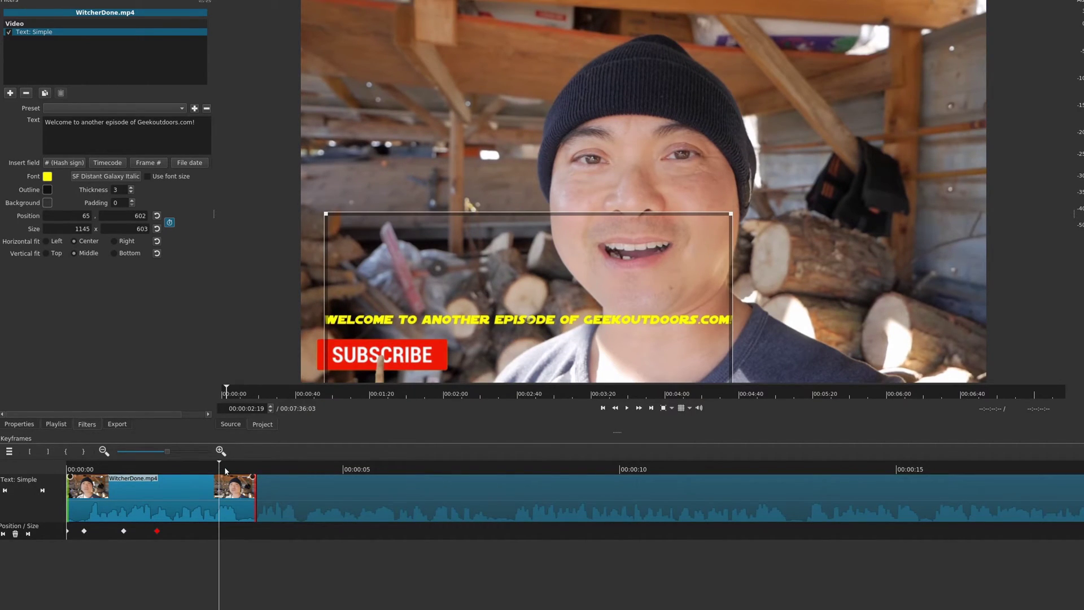
{"action": "left_click", "coordinate": [232, 469]}
{"action": "left_click_drag", "start_coordinate": [533, 323], "coordinate": [534, 322]}
{"action": "left_click_drag", "start_coordinate": [556, 272], "coordinate": [756, 32]}
{"action": "left_click_drag", "start_coordinate": [546, 143], "coordinate": [328, 212]}
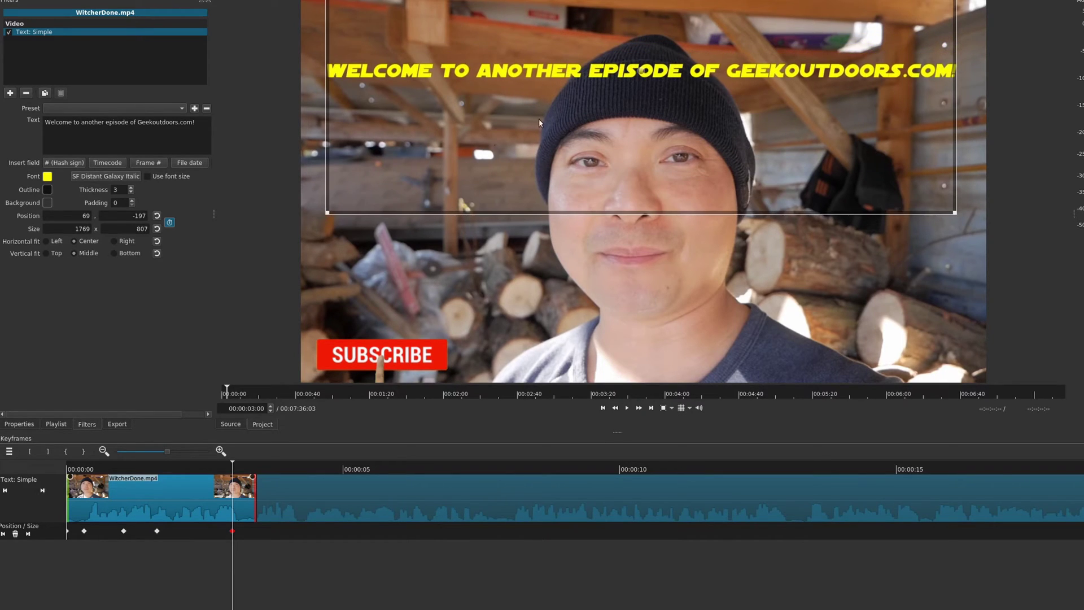
{"action": "left_click_drag", "start_coordinate": [640, 66], "coordinate": [636, 15]}
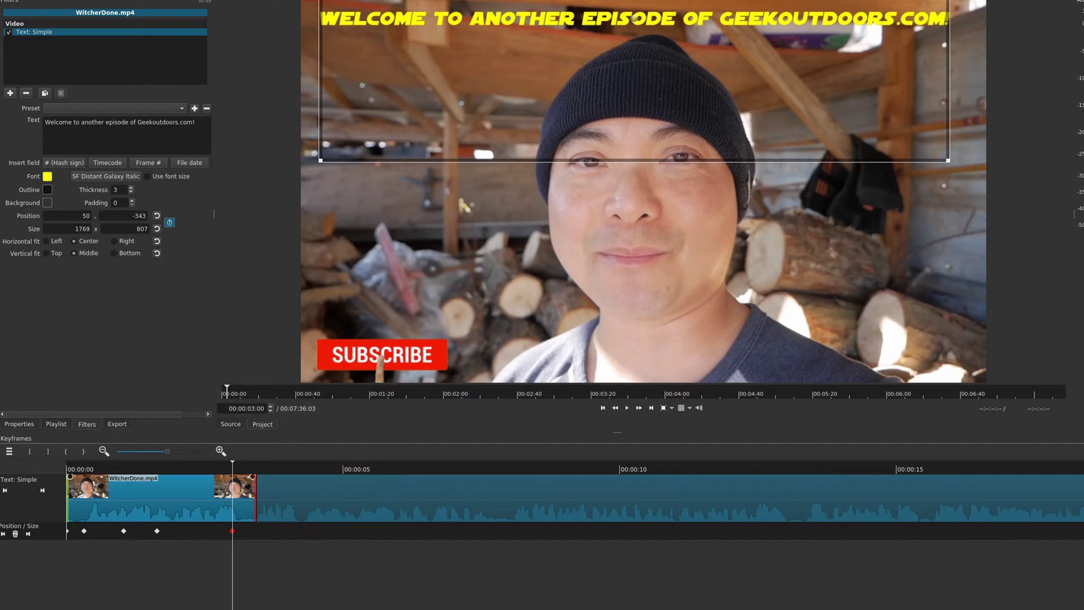
Return to the timeline and play the clip from the start to preview the complete title animation.
{"action": "key", "text": "ctrl+7"}
{"action": "left_click", "coordinate": [73, 460]}
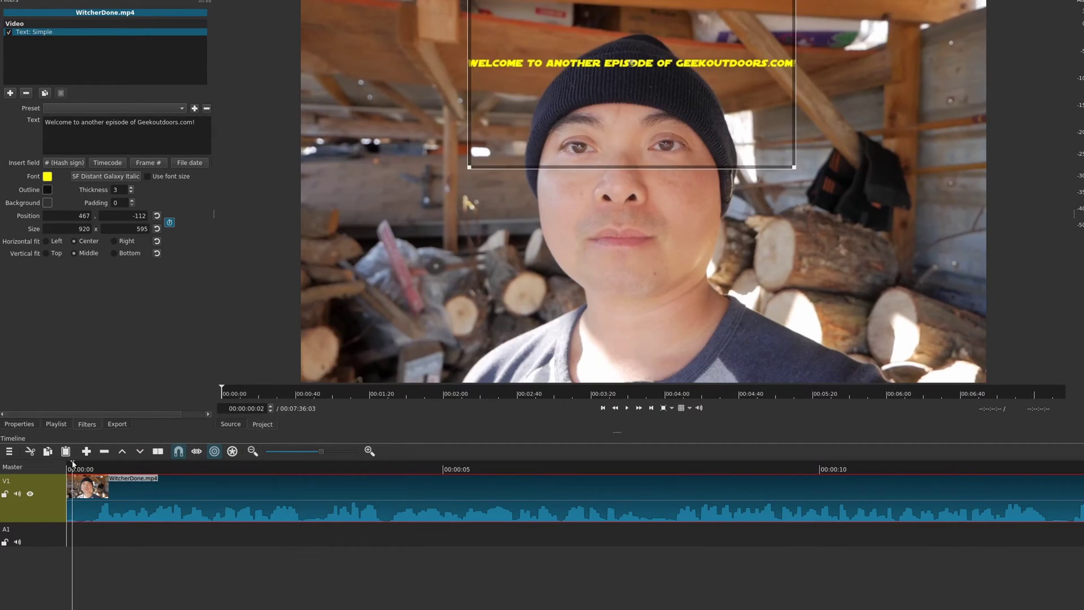
{"action": "left_click", "coordinate": [56, 499]}
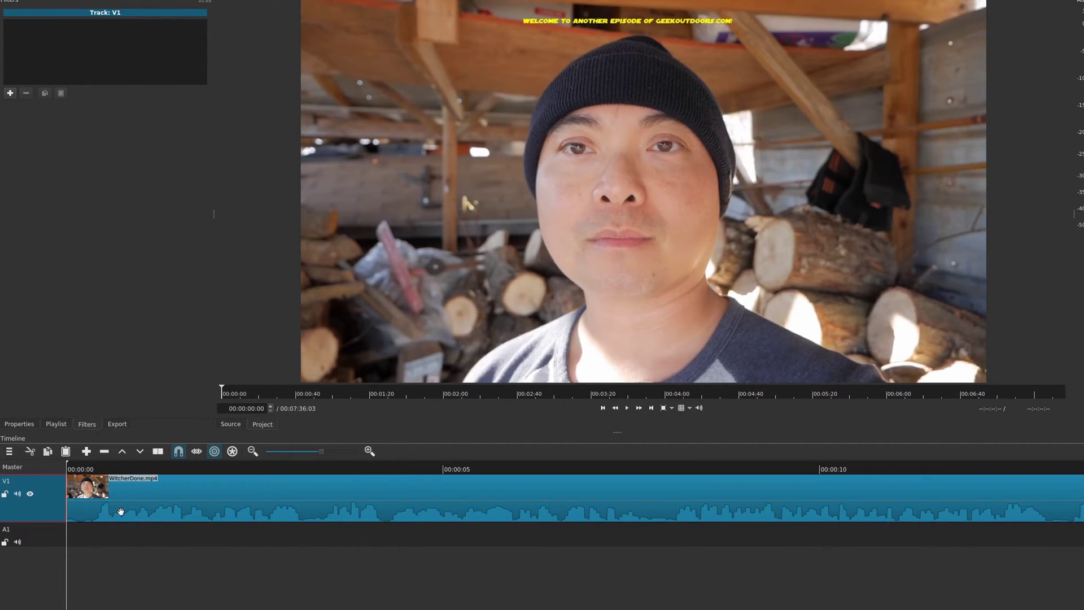
{"action": "key", "text": "space"}
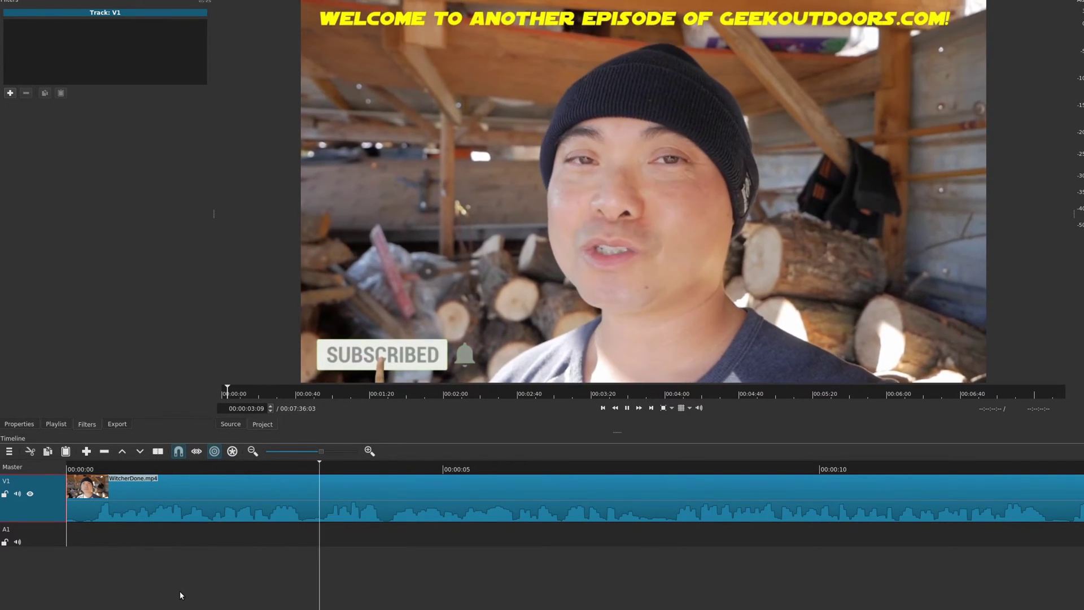
{"action": "key", "text": "space"}
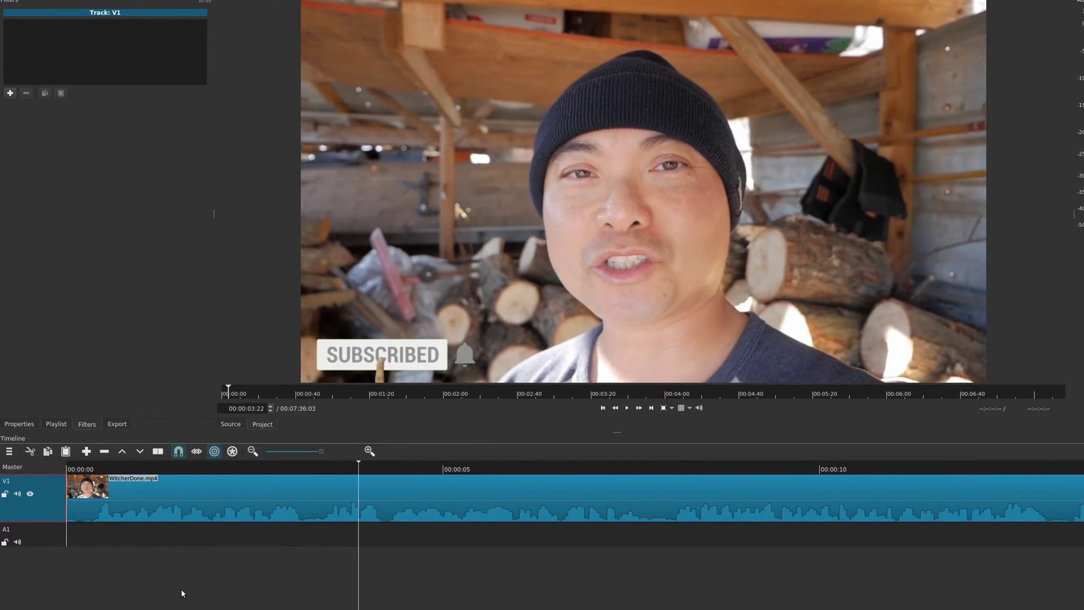
Reopen the Text: Simple filter's Position / Size keyframes on WitcherDone.mp4 to review the finished title animation.
{"action": "left_click", "coordinate": [151, 505]}
{"action": "key", "text": "ctrl+alt+k"}
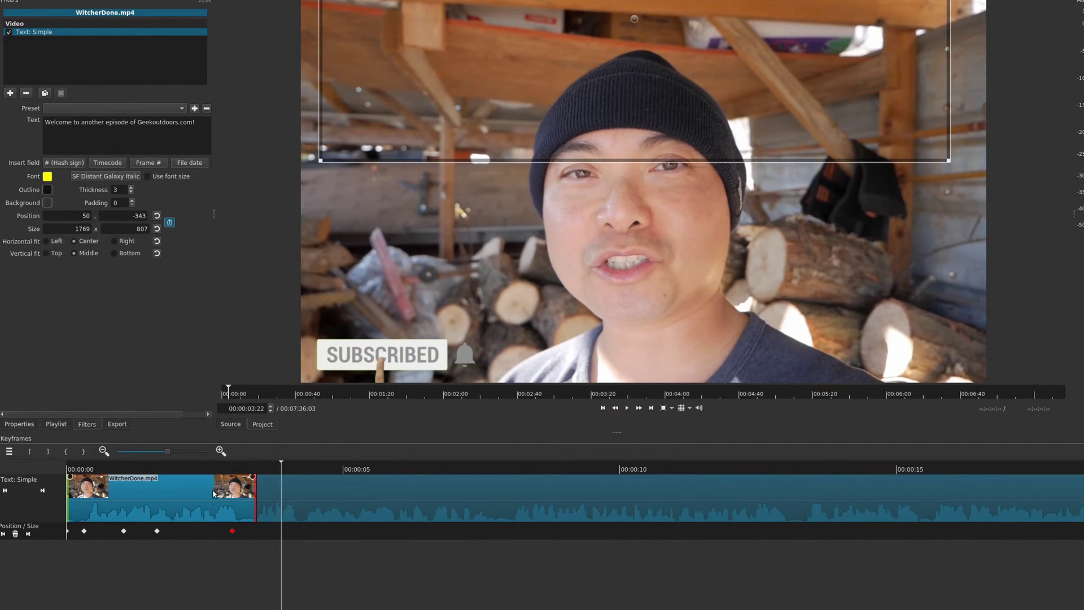
{"action": "left_click", "coordinate": [198, 465]}
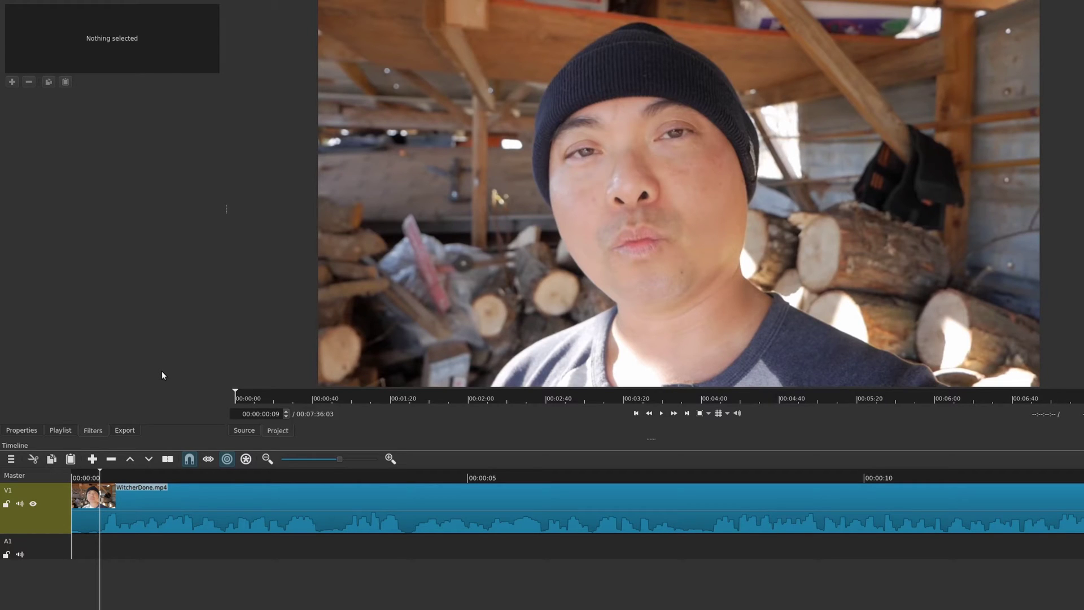
Play the opening of WitcherDone.mp4 to locate the first spoken word, and return to 00:00:00:09.
{"action": "key", "text": "space"}
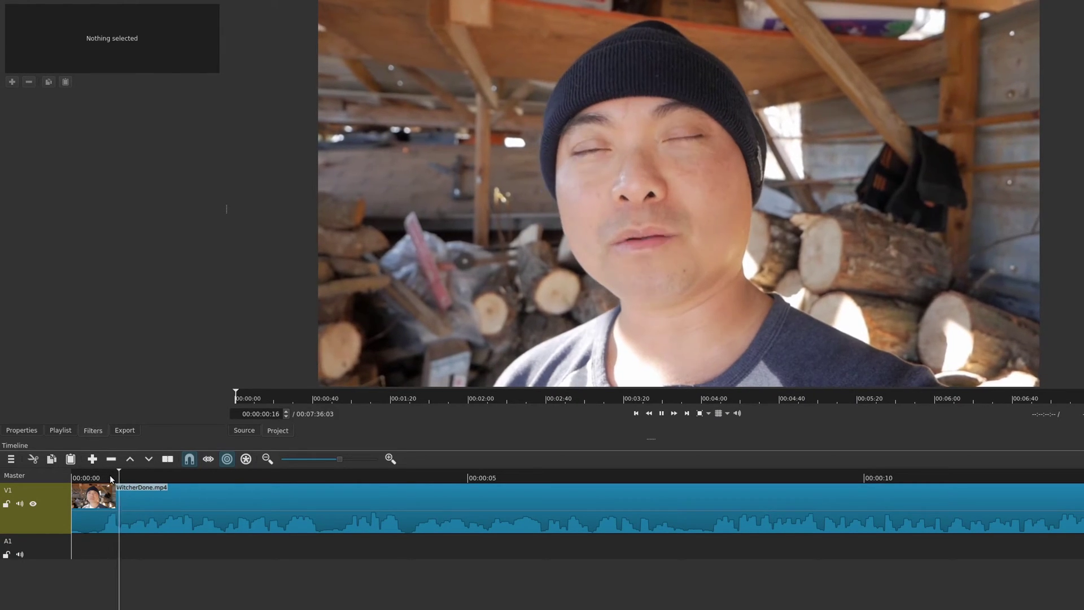
{"action": "key", "text": "space"}
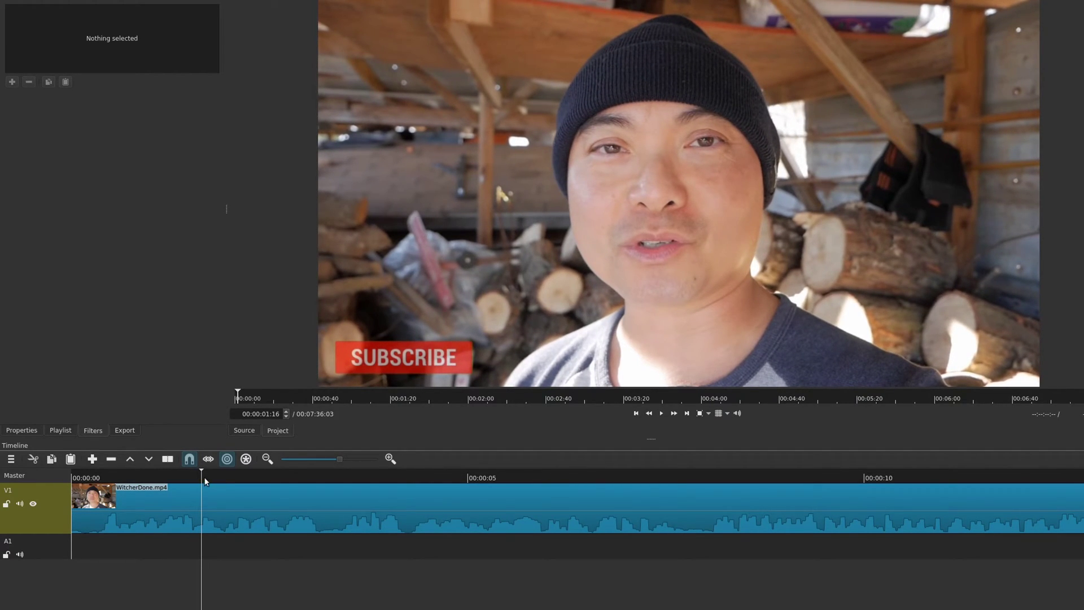
{"action": "left_click", "coordinate": [100, 477]}
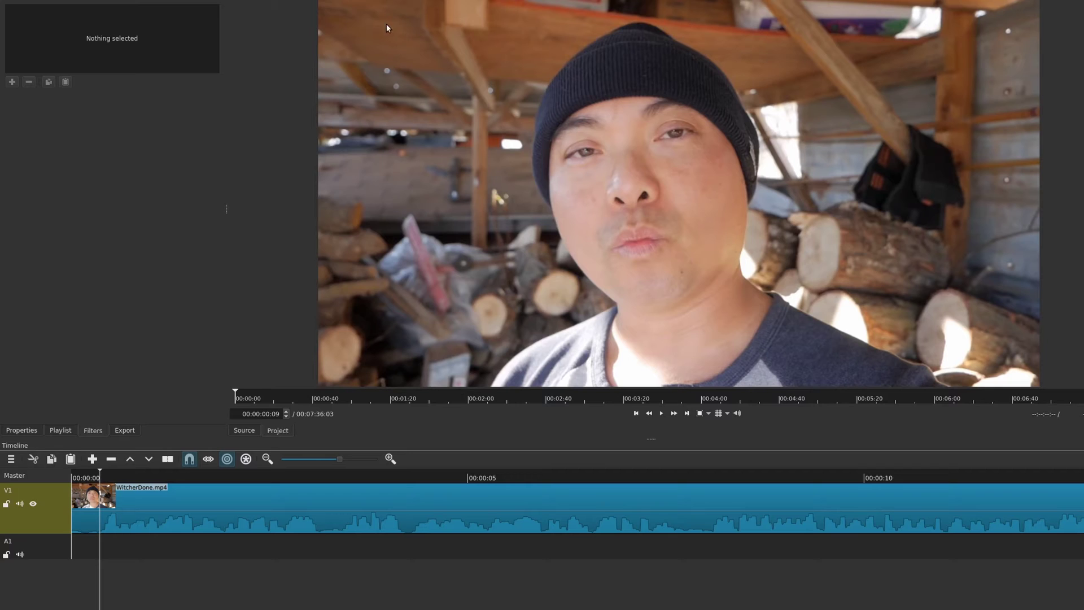
Split WitcherDone.mp4 at 00:00:00:09 and at 00:00:00:16 to isolate a short segment for the first word.
{"action": "key", "text": "Left"}
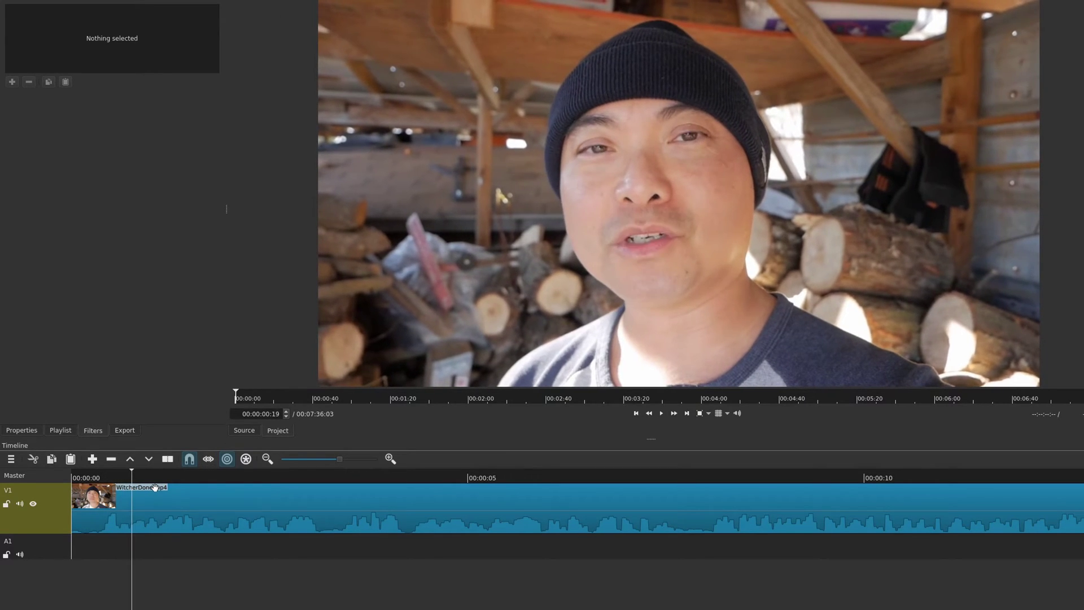
{"action": "key", "text": "Left"}
{"action": "key", "text": "Right"}
{"action": "key", "text": "Right"}
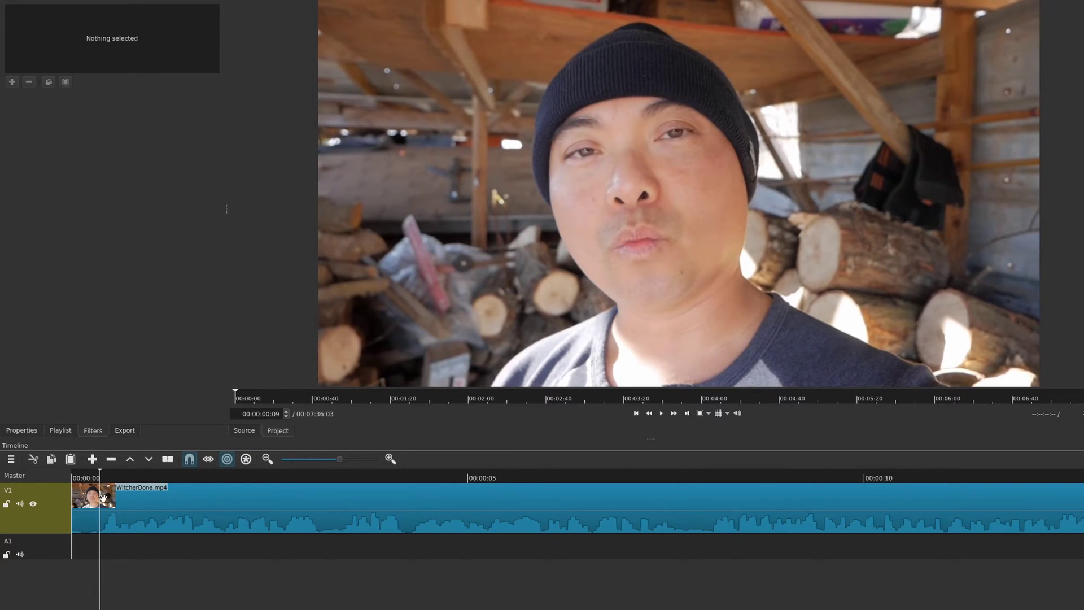
{"action": "left_click", "coordinate": [168, 459]}
{"action": "left_click", "coordinate": [121, 476]}
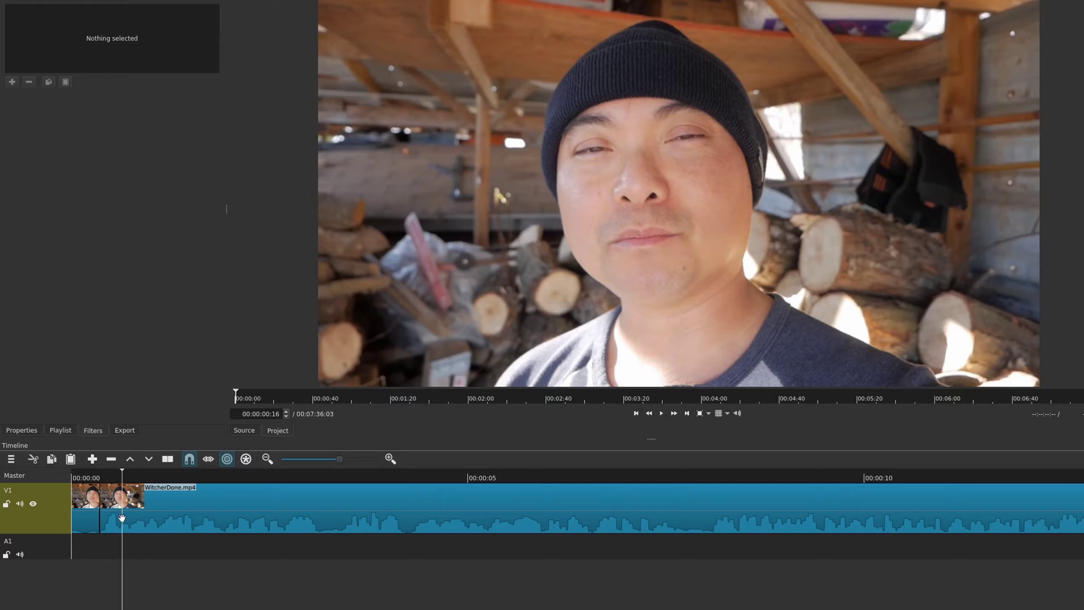
{"action": "left_click", "coordinate": [167, 460]}
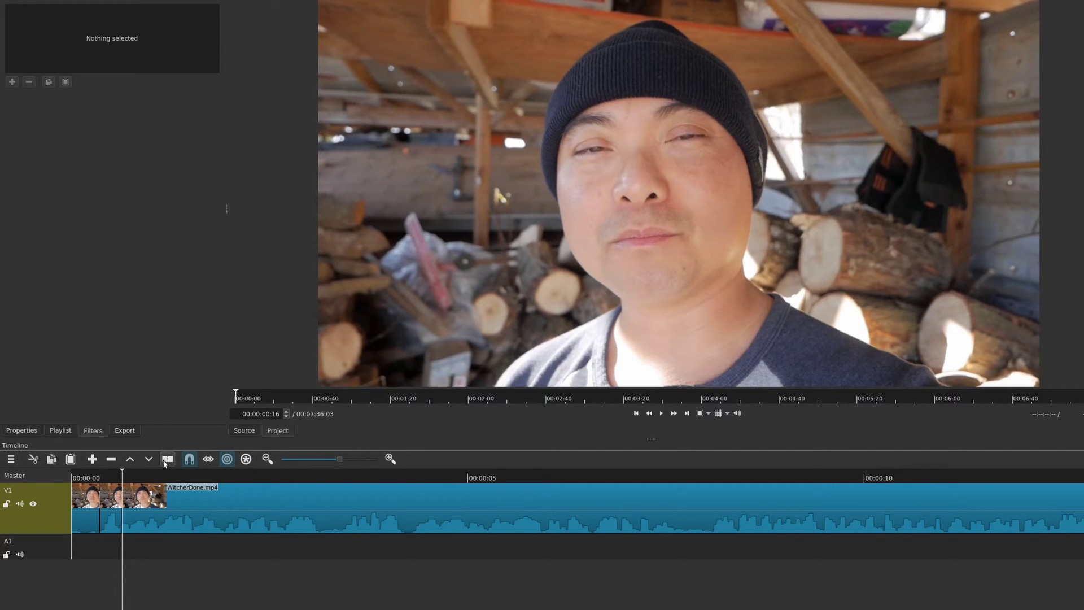
Add a Text: Simple filter to the short segment between 00:00:00:09 and 00:00:00:16.
{"action": "left_click", "coordinate": [111, 496]}
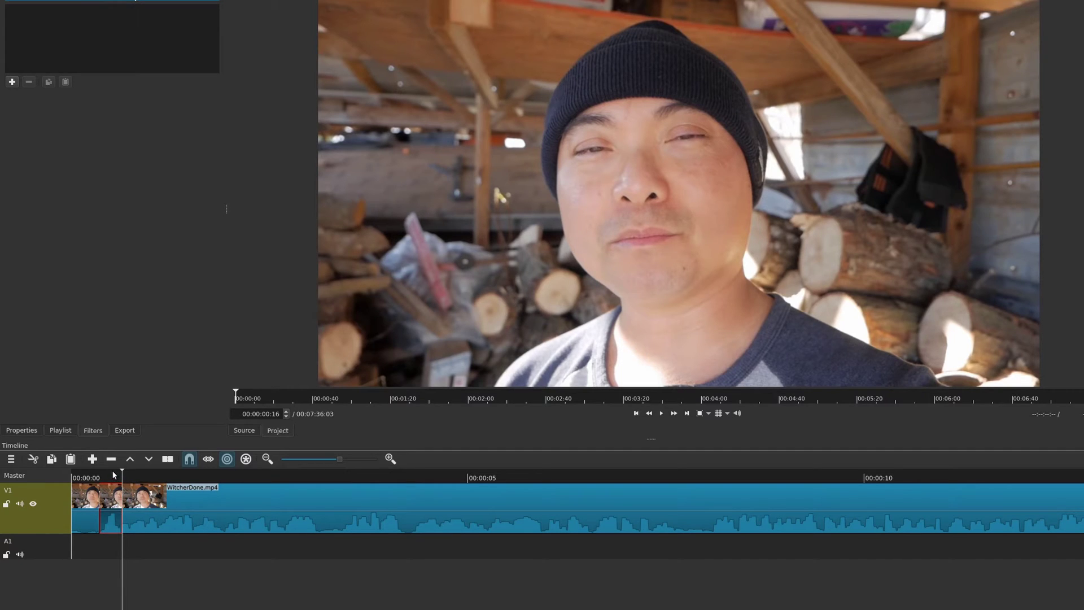
{"action": "left_click", "coordinate": [113, 473]}
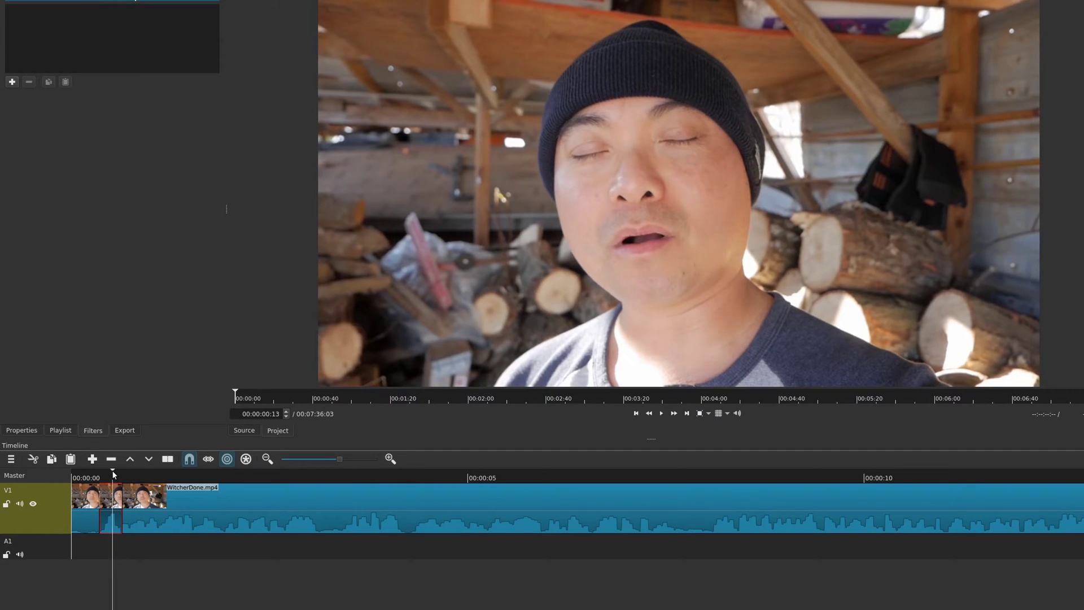
{"action": "left_click", "coordinate": [12, 82]}
{"action": "left_click", "coordinate": [85, 228]}
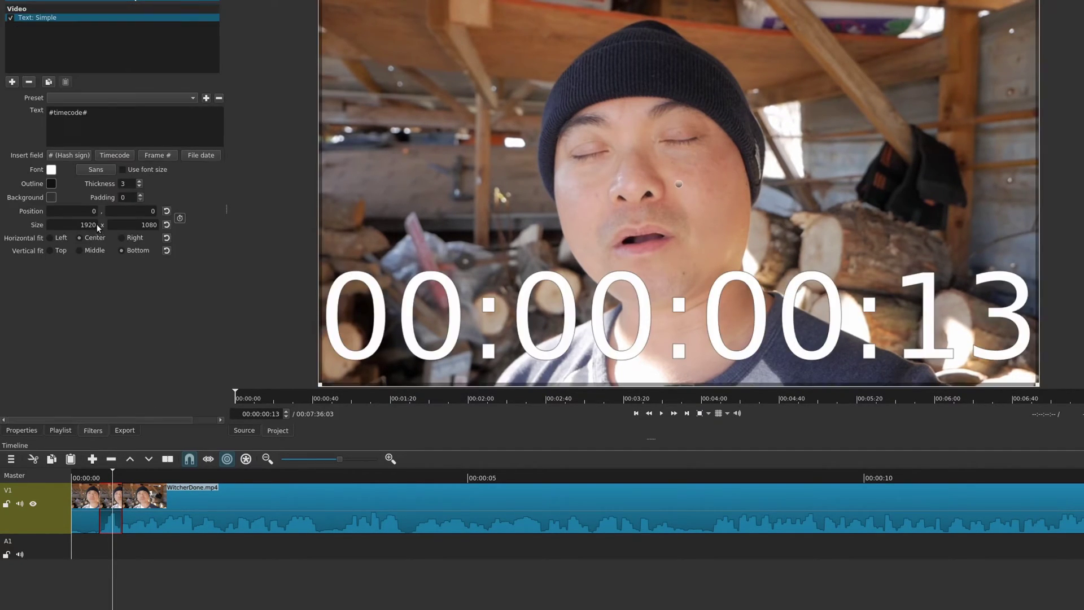
Change the segment's title text to "Welcome" and move it up to position -14, -361.
{"action": "triple_click", "coordinate": [63, 114]}
{"action": "type", "text": "Wec"}
{"action": "key", "text": "BackSpace"}
{"action": "type", "text": "lcome"}
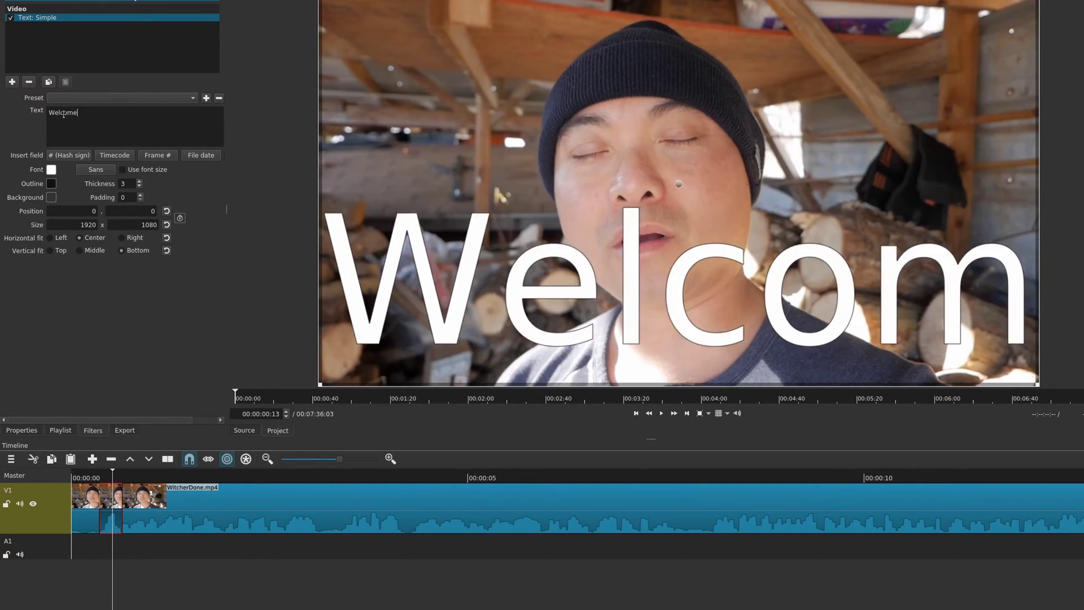
{"action": "left_click_drag", "start_coordinate": [681, 186], "coordinate": [674, 45]}
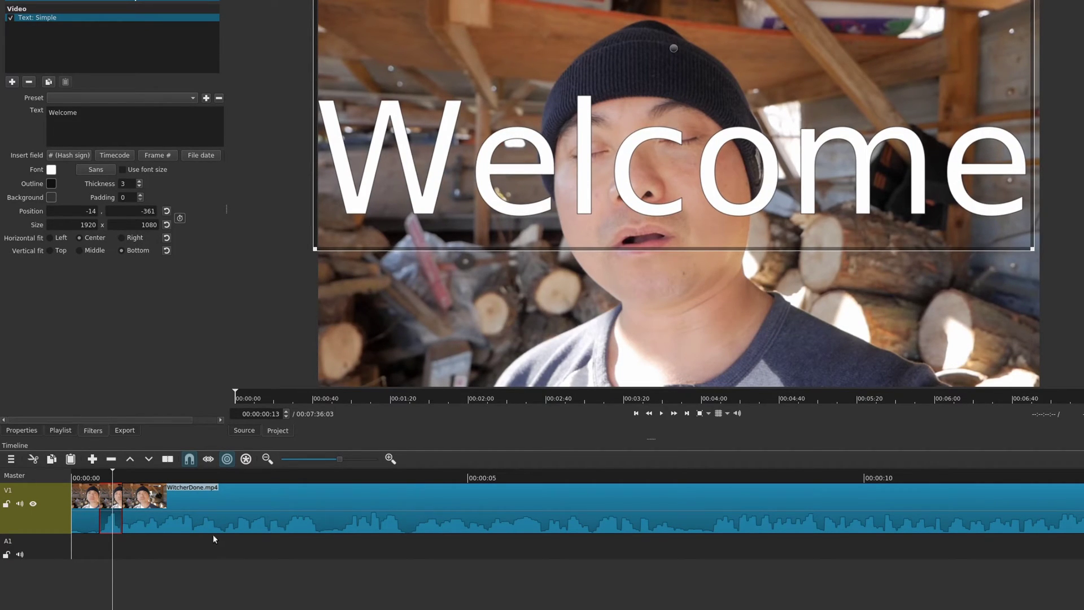
Play on past the "Welcome" segment to find the end of the next phrase, and split the clip at 00:00:01:13.
{"action": "key", "text": "space"}
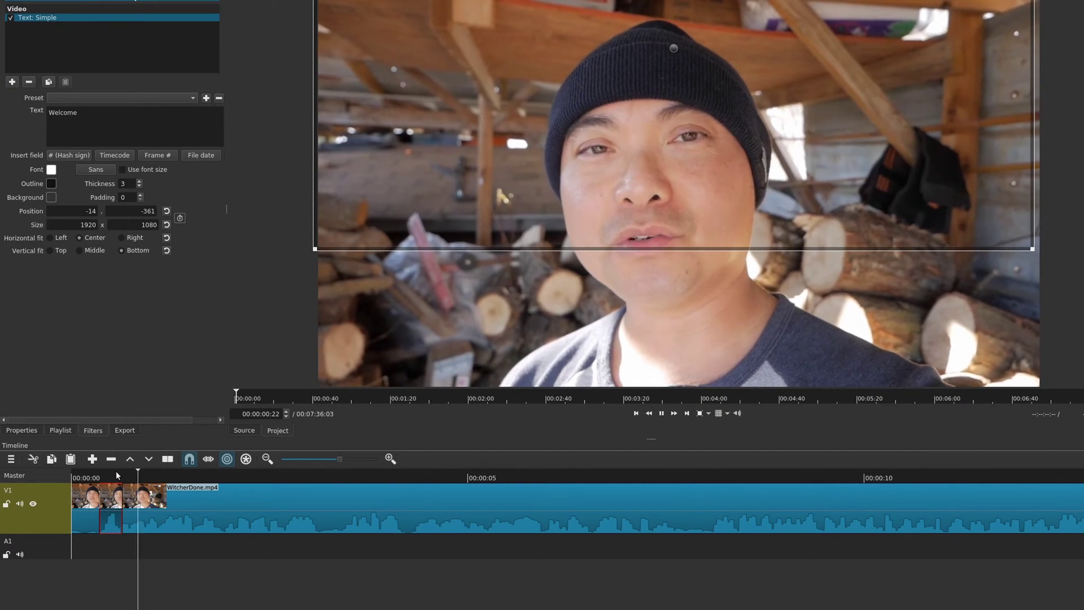
{"action": "key", "text": "space"}
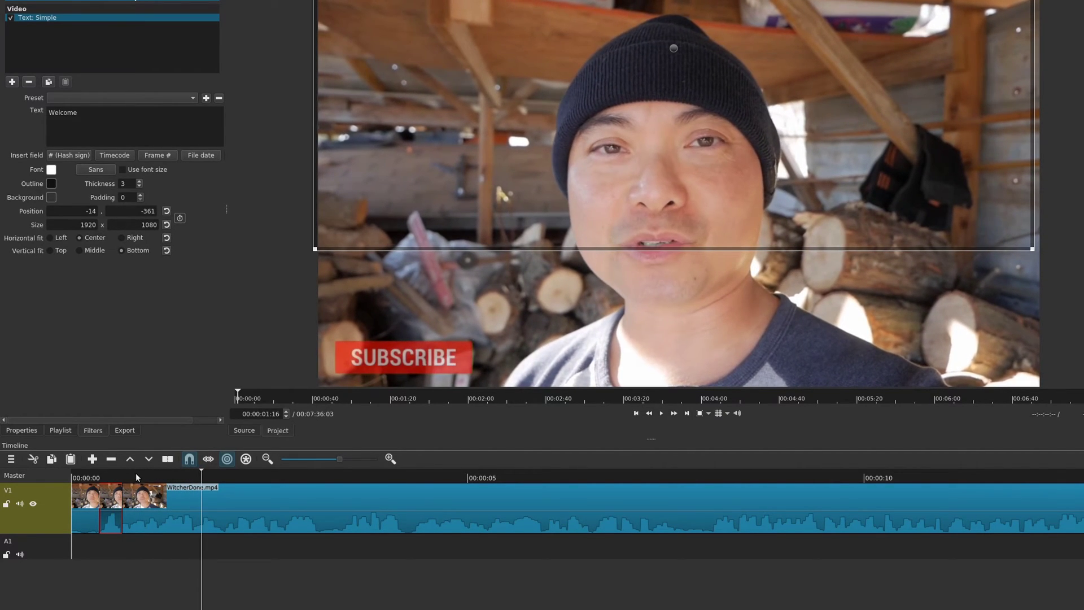
{"action": "left_click", "coordinate": [192, 474]}
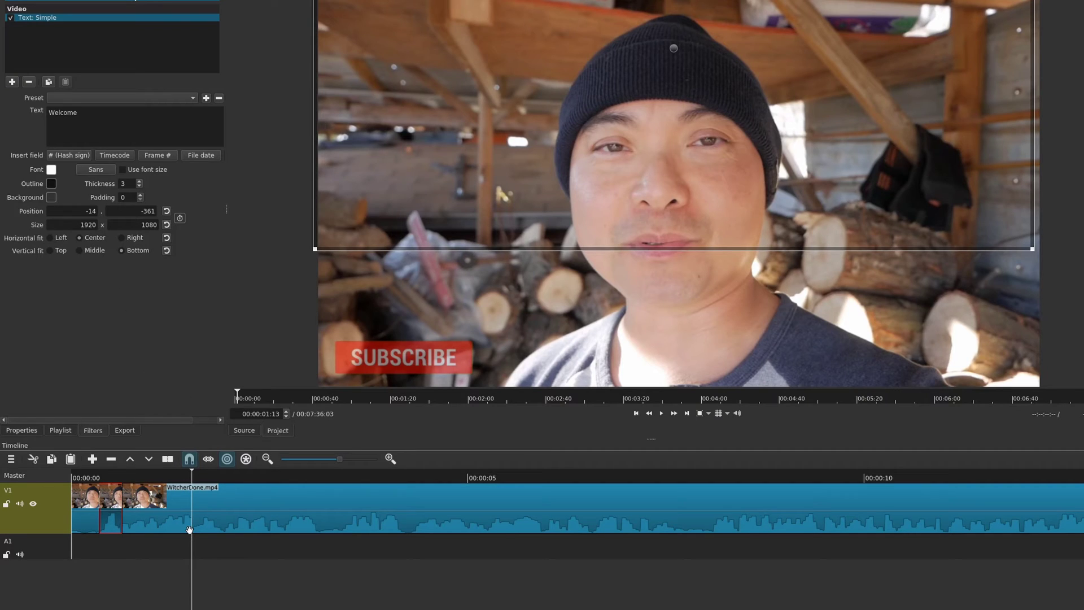
{"action": "left_click", "coordinate": [185, 506]}
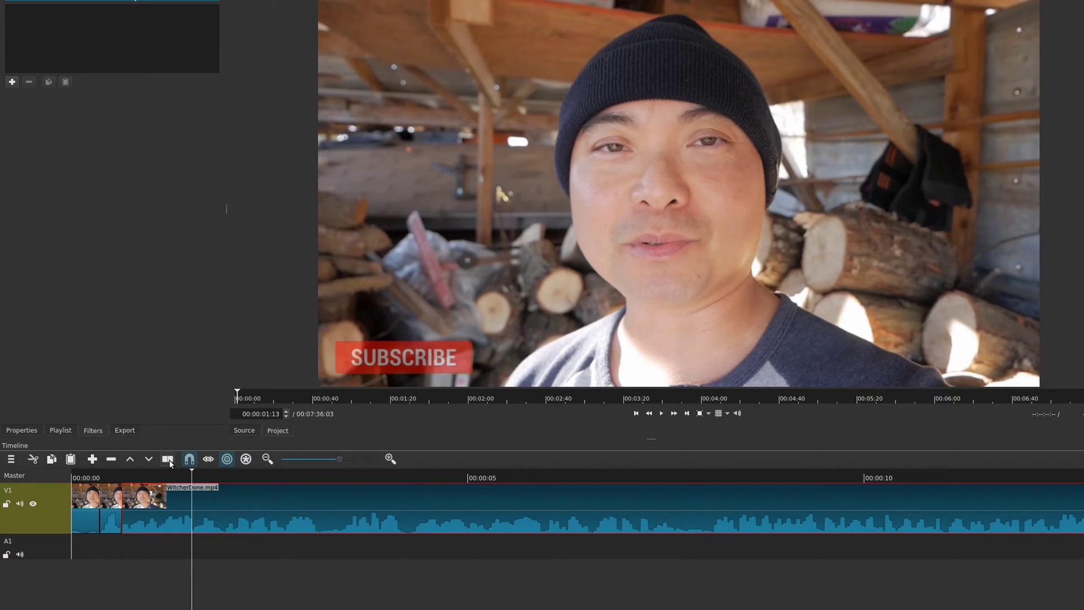
{"action": "left_click", "coordinate": [167, 458]}
Add a Text: Simple filter to the segment between 00:00:00:16 and 00:00:01:13.
{"action": "left_click", "coordinate": [147, 475]}
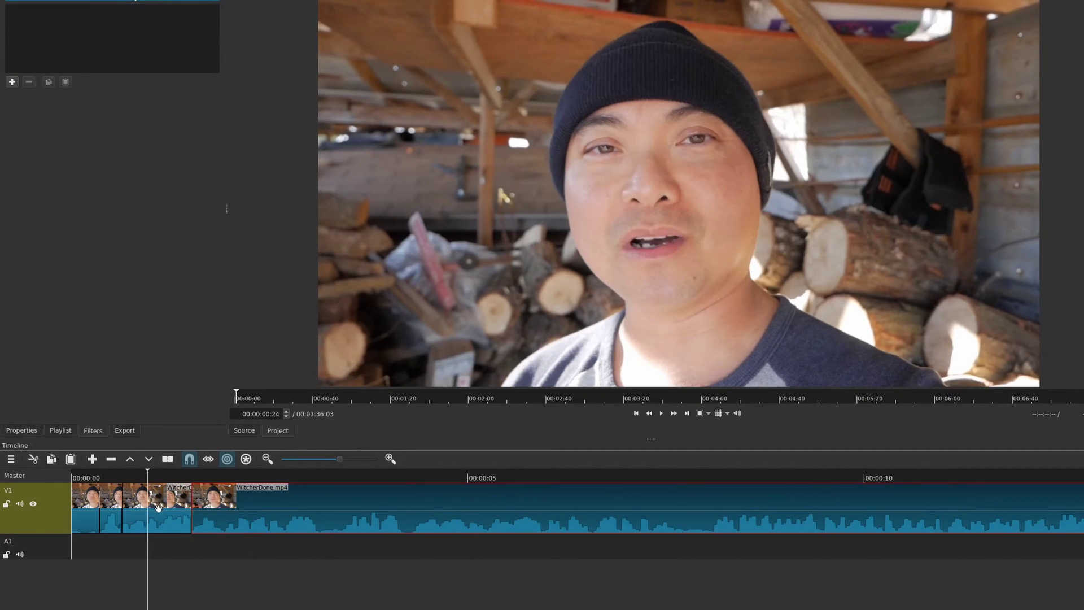
{"action": "left_click", "coordinate": [160, 509]}
{"action": "left_click", "coordinate": [9, 84]}
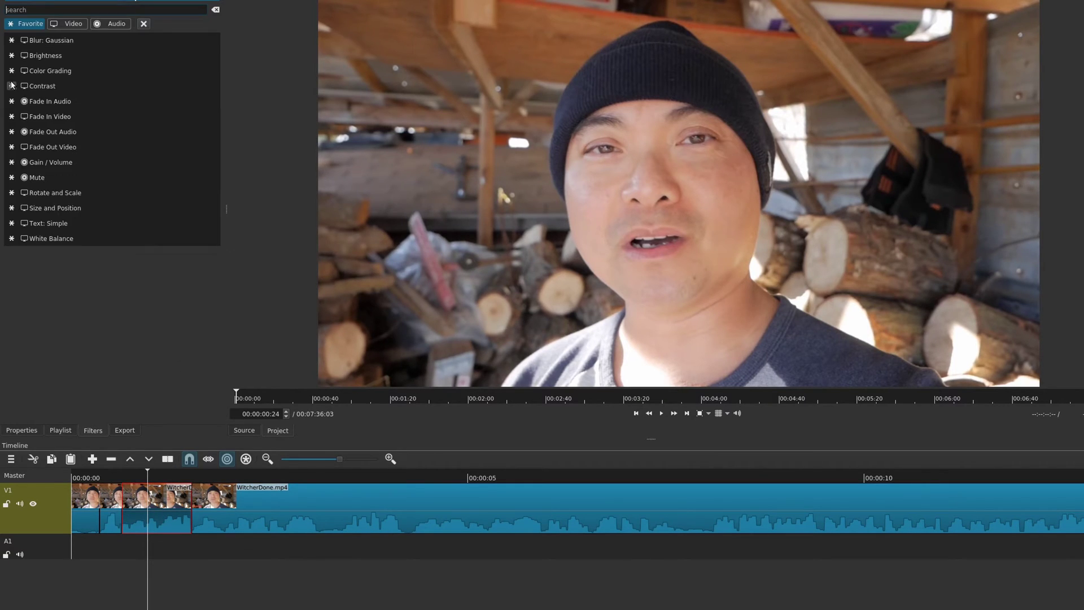
{"action": "left_click", "coordinate": [90, 202]}
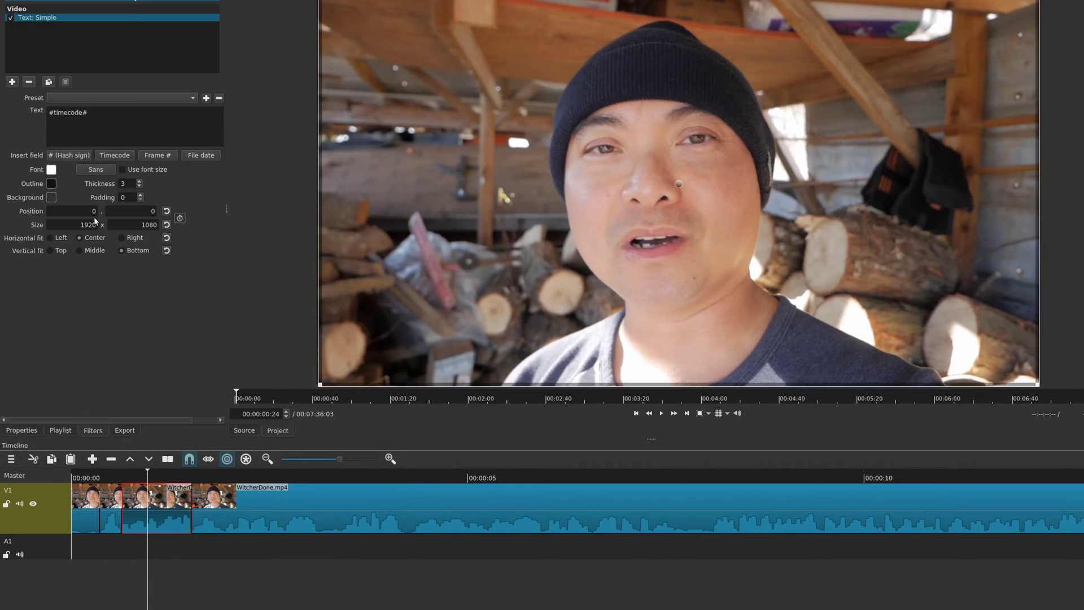
Apply the Bottom Left preset to the new title and set its text to "To Another Episode Of".
{"action": "triple_click", "coordinate": [69, 112]}
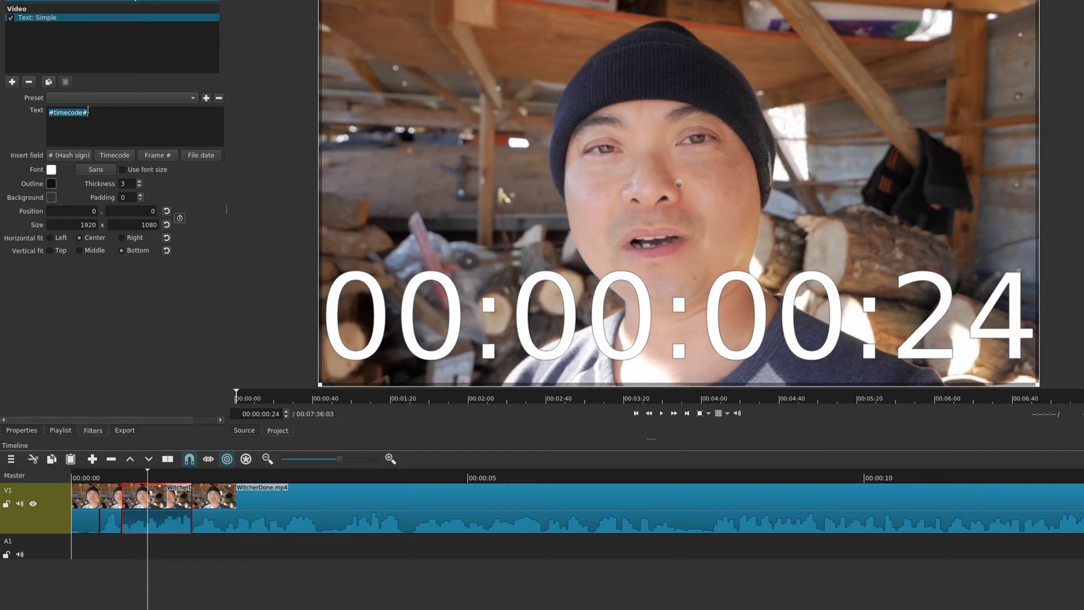
{"action": "left_click", "coordinate": [158, 95]}
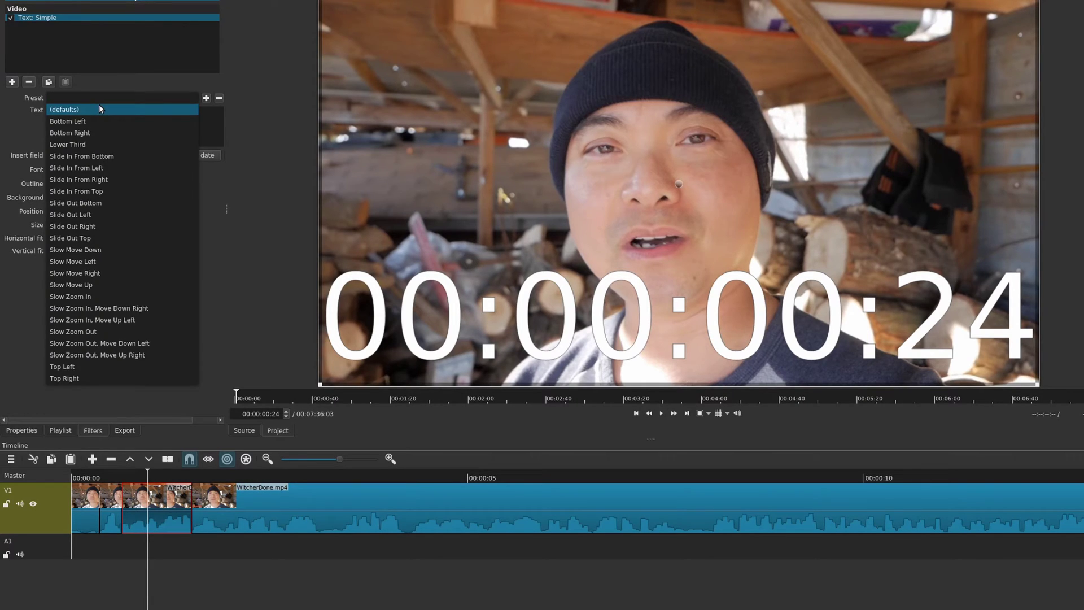
{"action": "left_click", "coordinate": [87, 121]}
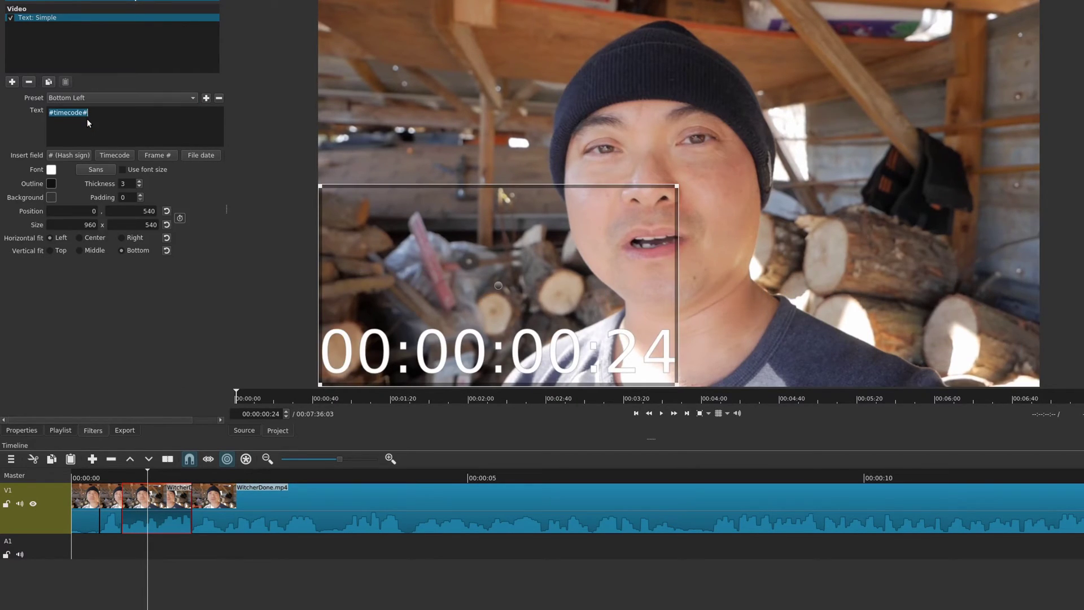
{"action": "type", "text": "To"}
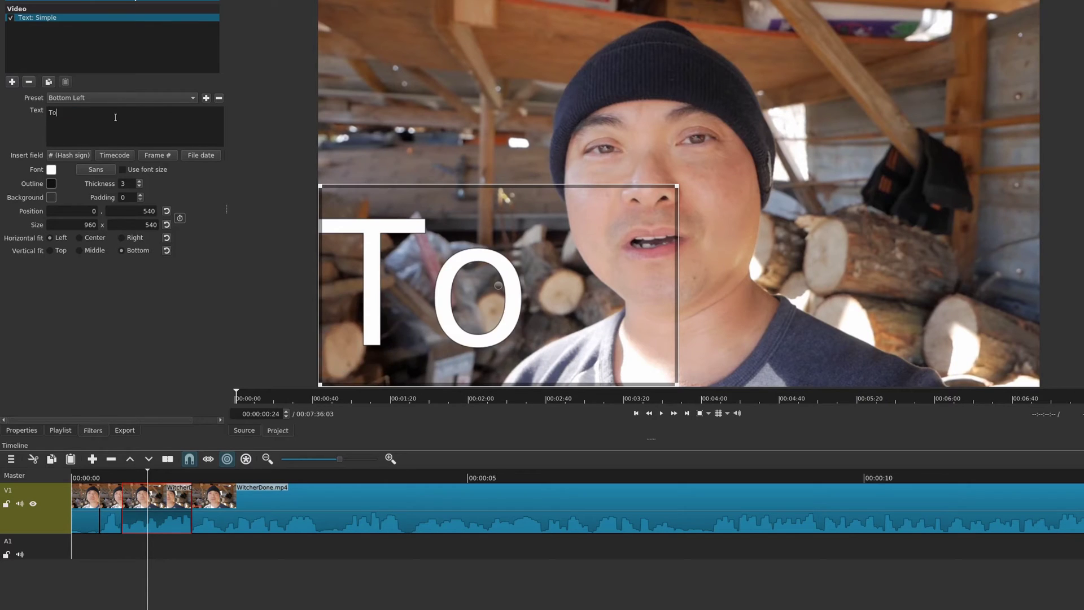
{"action": "type", "text": " Another "}
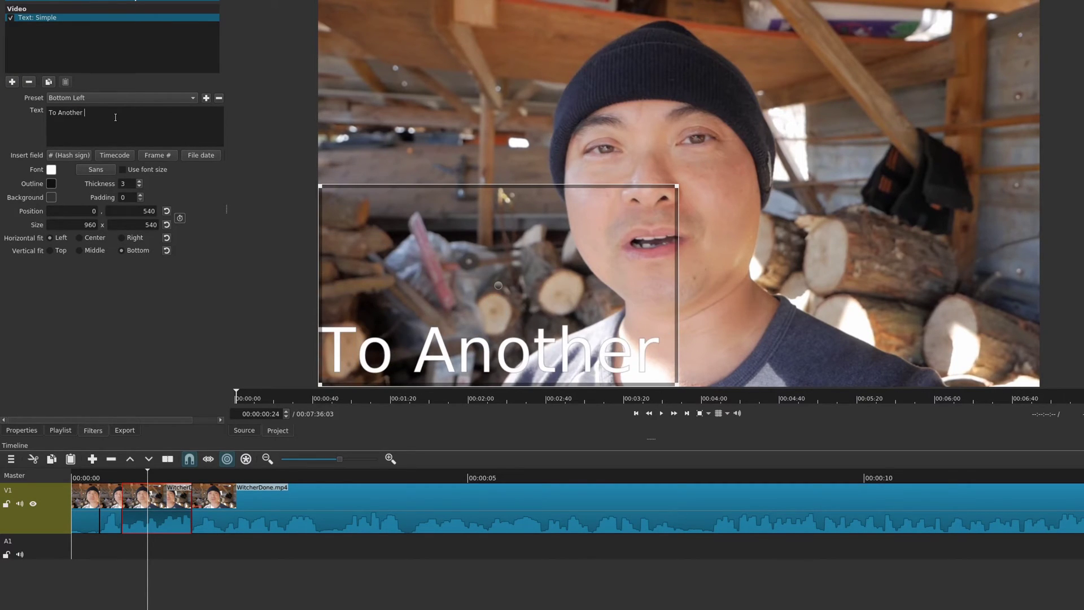
{"action": "type", "text": "Eisode"}
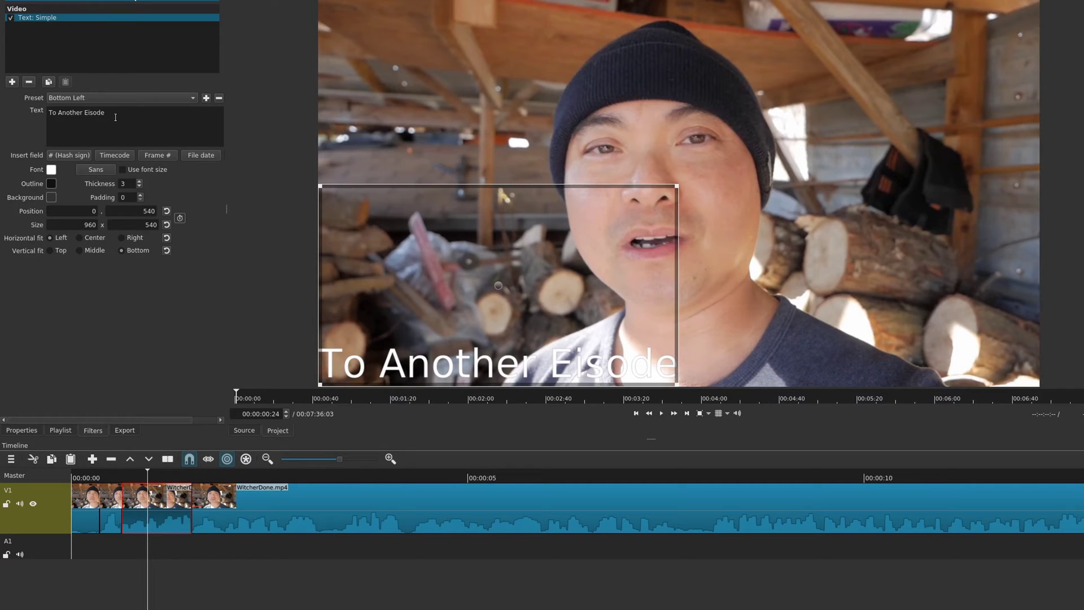
{"action": "key", "text": "BackSpace"}
{"action": "key", "text": "BackSpace"}
{"action": "key", "text": "BackSpace"}
{"action": "key", "text": "BackSpace"}
{"action": "key", "text": "BackSpace"}
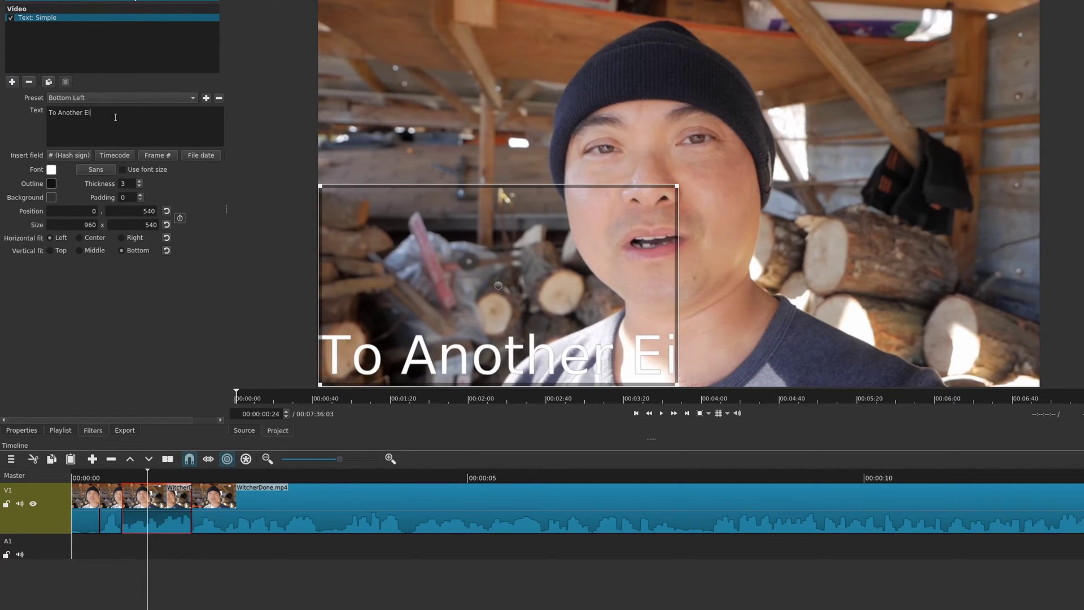
{"action": "type", "text": "pisode "}
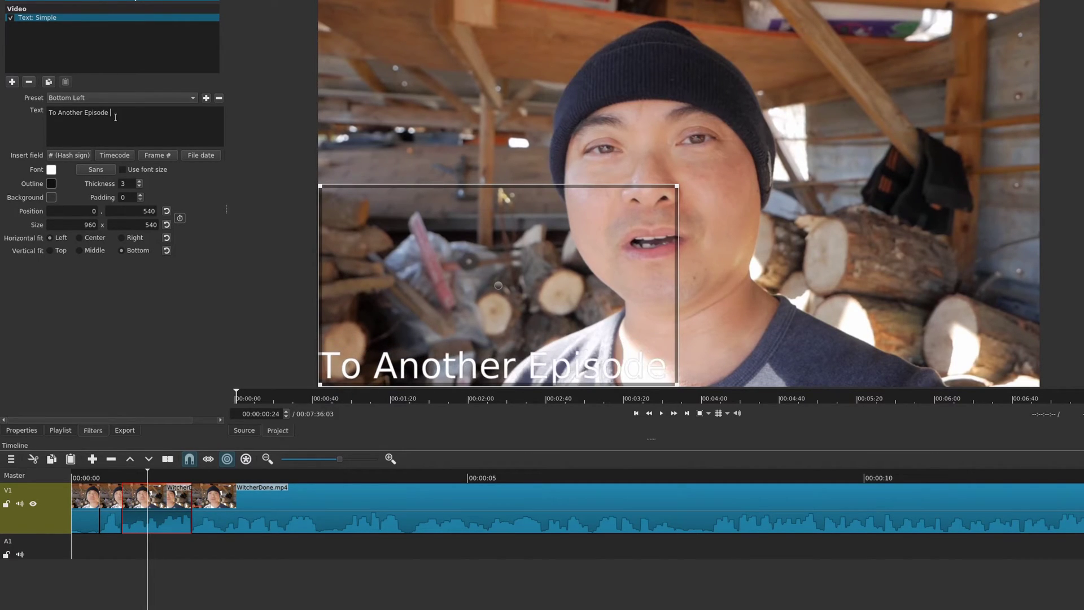
{"action": "type", "text": "Of"}
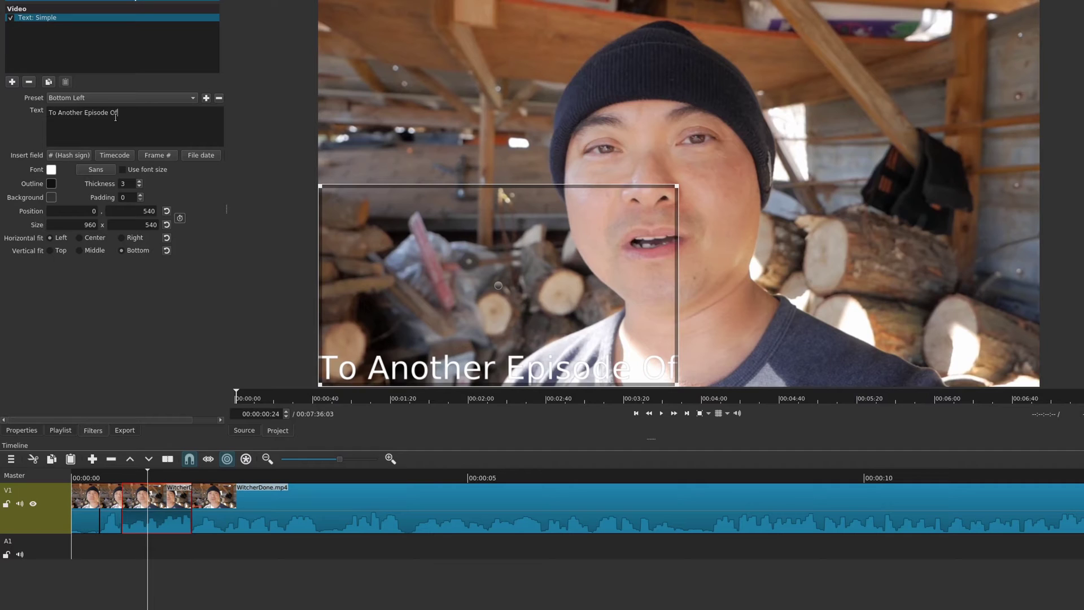
Set the "To Another Episode Of" title's font color to #55ff00 and its font to SEGA LOGO FONT.
{"action": "left_click", "coordinate": [52, 170]}
{"action": "left_click", "coordinate": [608, 241]}
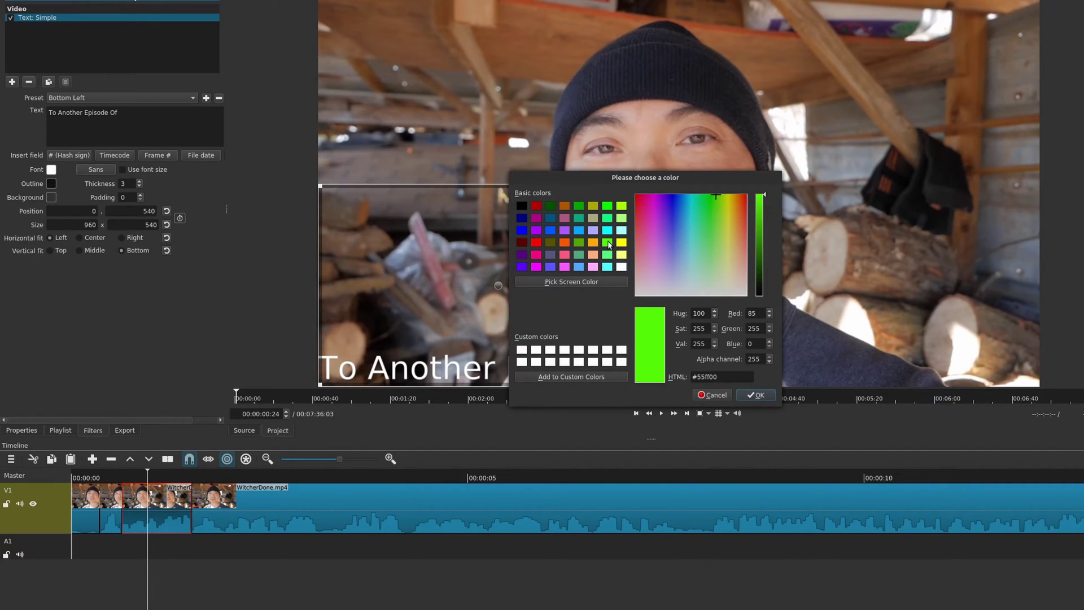
{"action": "left_click", "coordinate": [759, 395]}
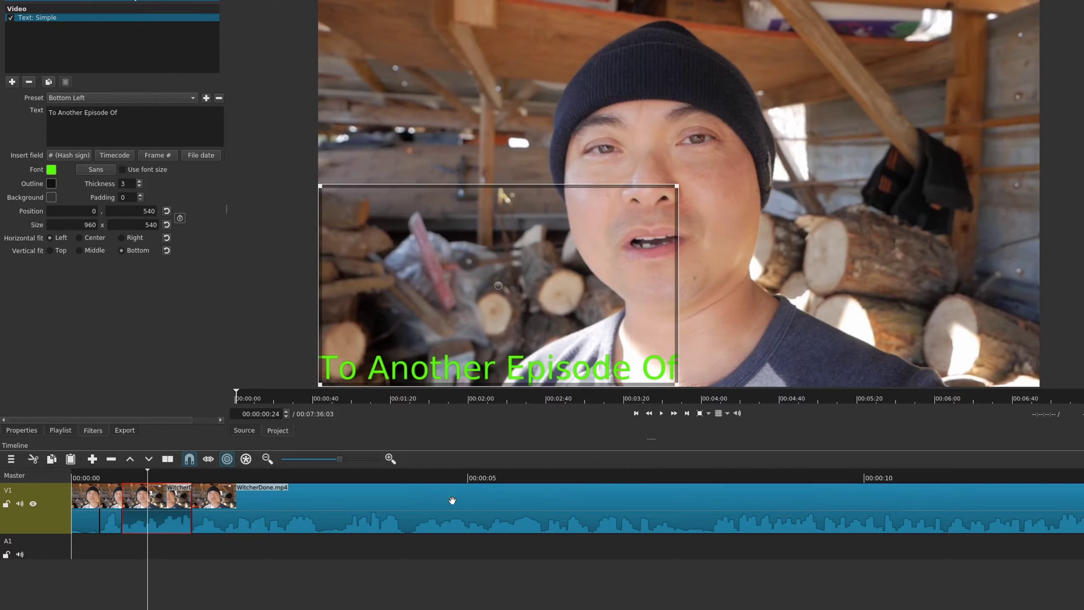
{"action": "left_click", "coordinate": [112, 170]}
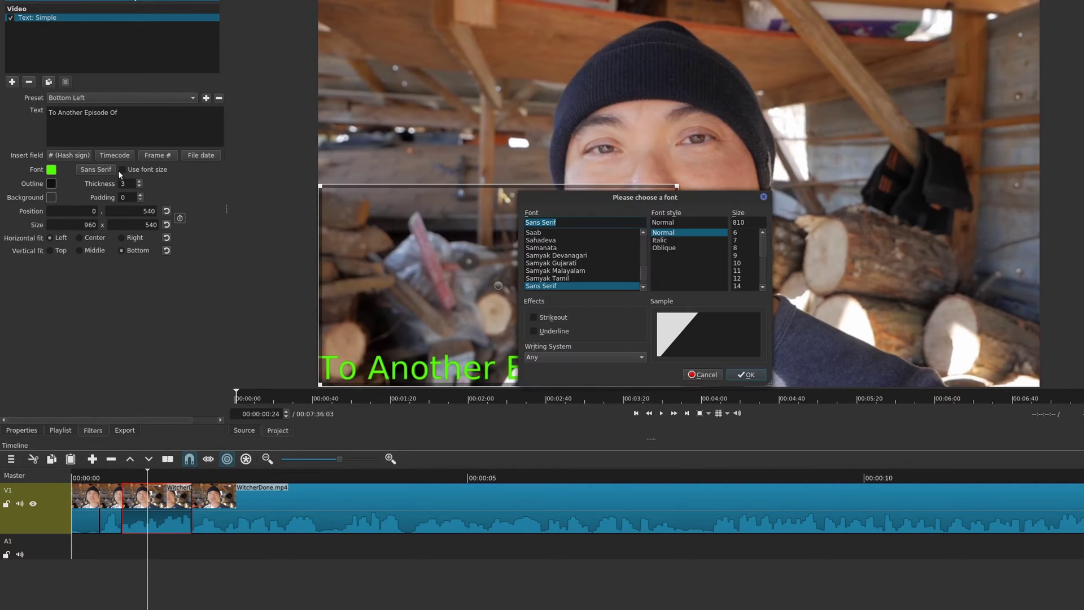
{"action": "scroll", "coordinate": [603, 276], "scroll_direction": "down", "scroll_amount": 2}
{"action": "left_click", "coordinate": [568, 256]}
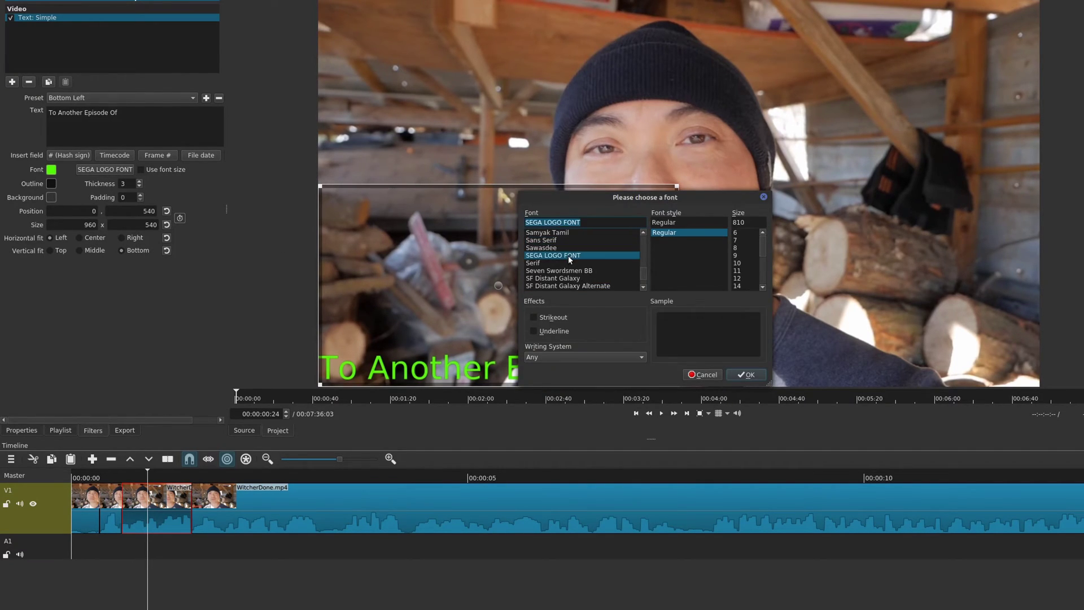
{"action": "left_click", "coordinate": [740, 376]}
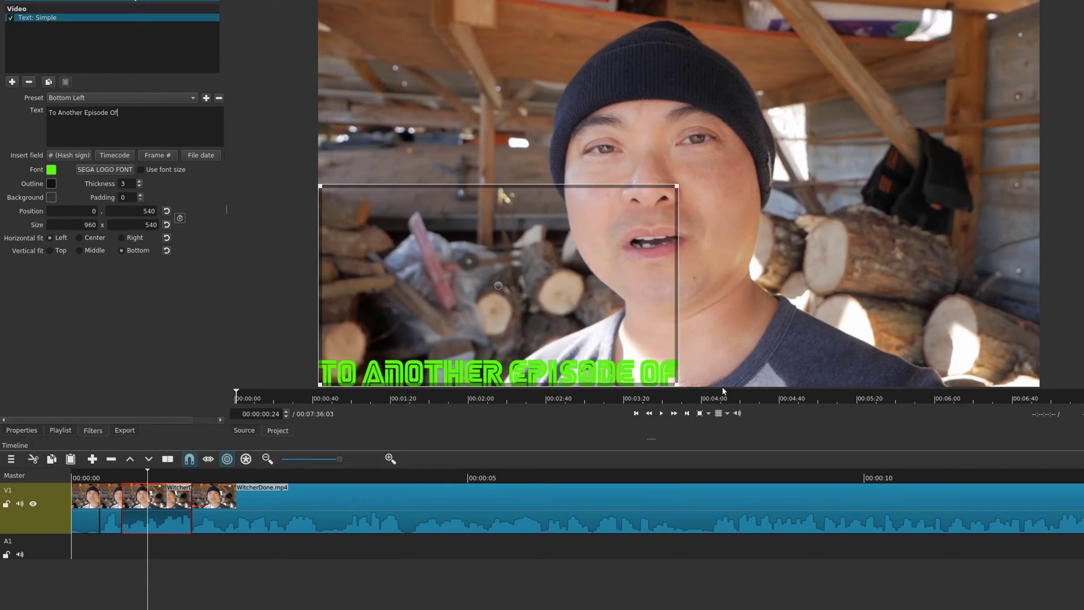
Replay the titled opening past the "To Another Episode Of" segment to find the next word's end, and split the clip at 00:00:01:23.
{"action": "left_click", "coordinate": [81, 477]}
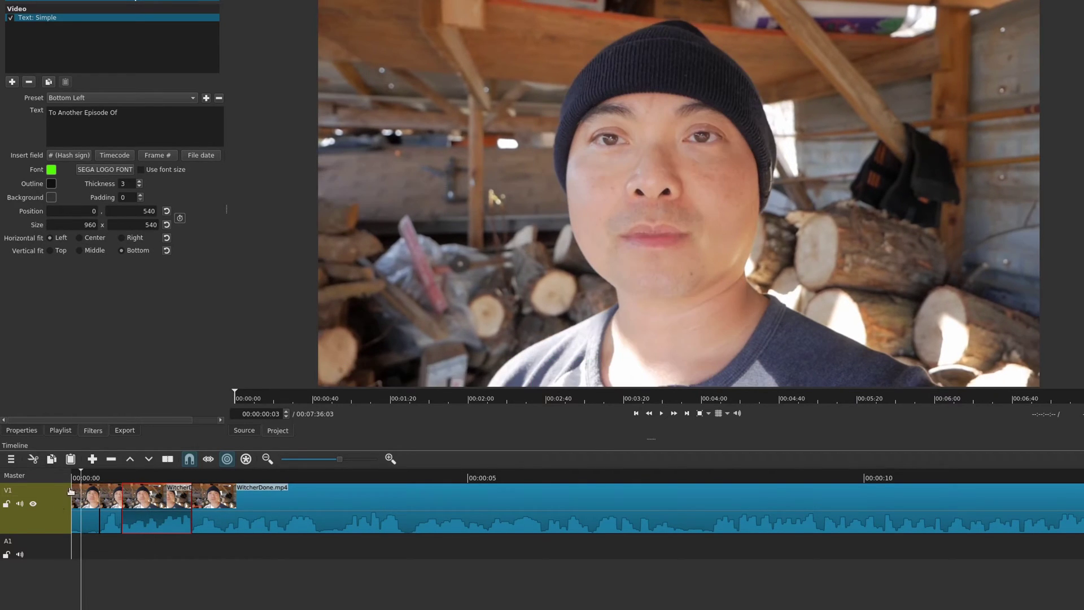
{"action": "left_click", "coordinate": [67, 523]}
{"action": "key", "text": "space"}
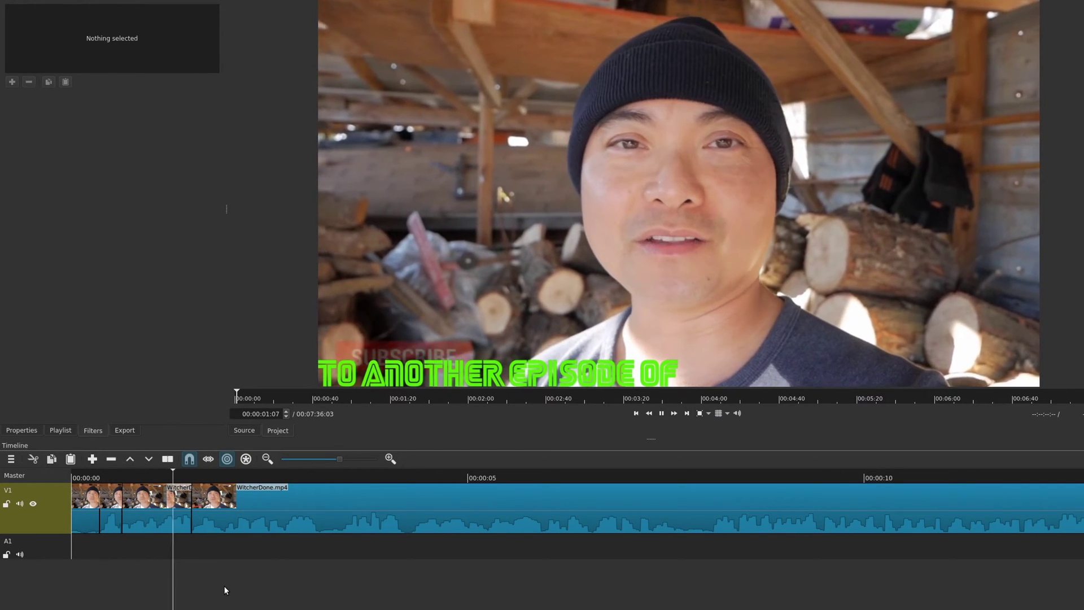
{"action": "left_click", "coordinate": [107, 474]}
{"action": "left_click", "coordinate": [150, 476]}
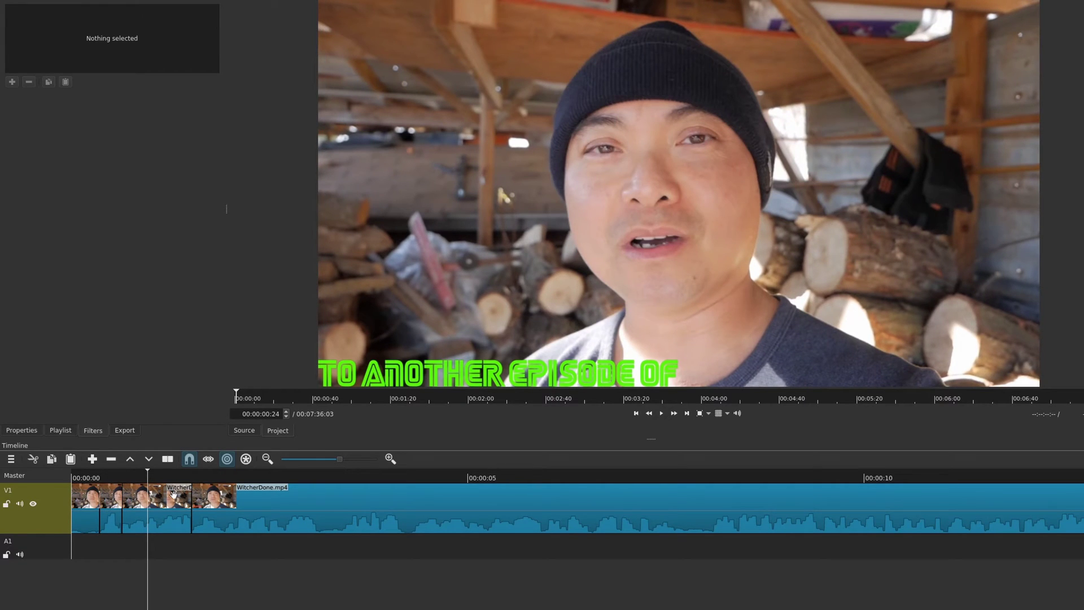
{"action": "key", "text": "space"}
{"action": "key", "text": "space"}
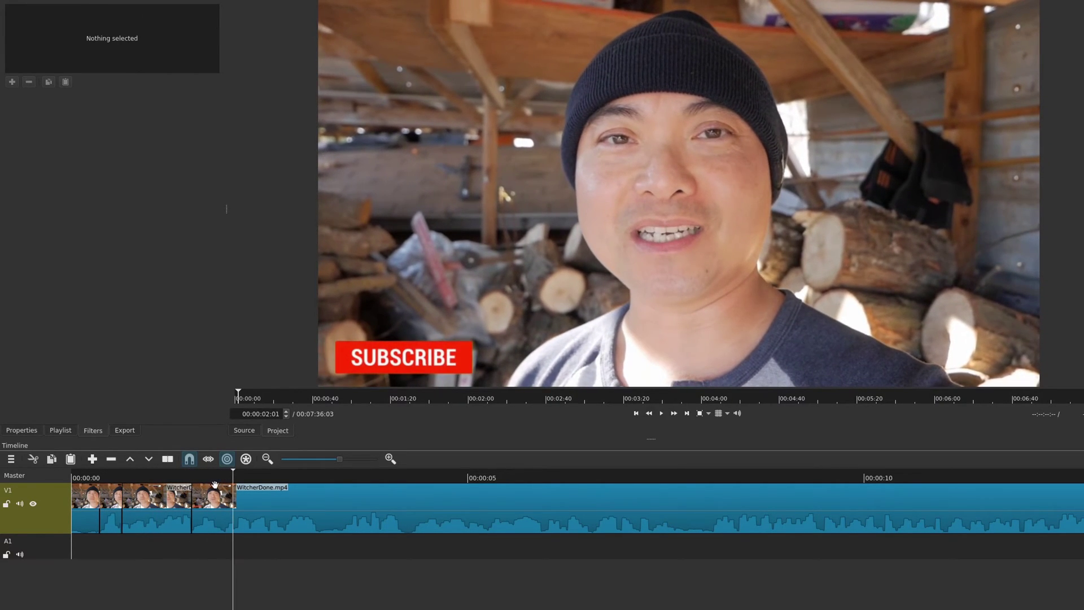
{"action": "left_click", "coordinate": [225, 479]}
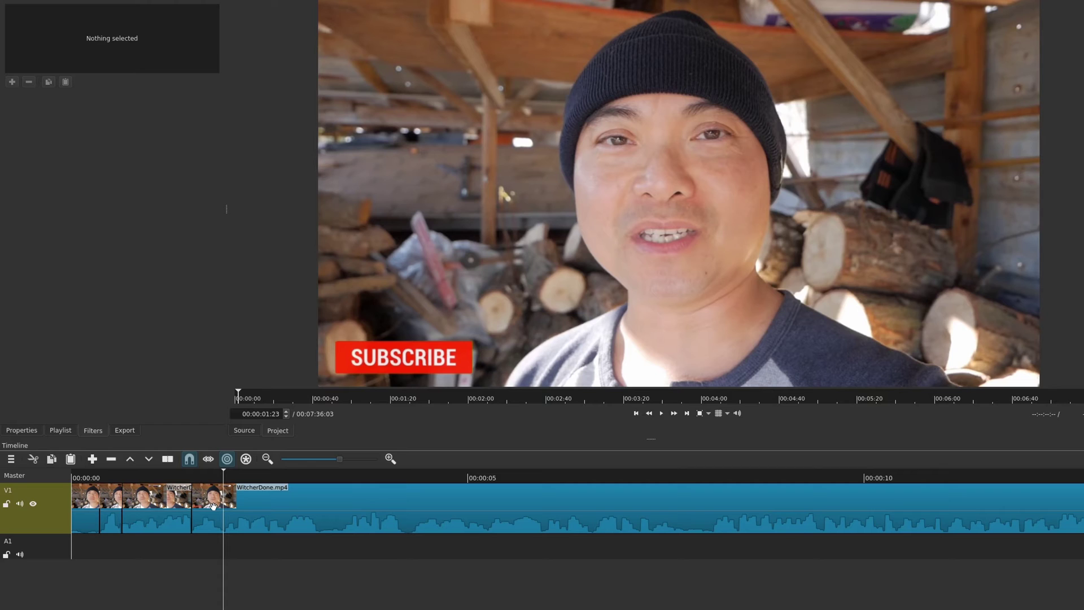
{"action": "left_click", "coordinate": [215, 507]}
{"action": "left_click", "coordinate": [168, 458]}
Add a Text: Simple filter to the segment between 00:00:01:13 and 00:00:01:23 and set its text to "Of".
{"action": "left_click", "coordinate": [208, 474]}
{"action": "left_click", "coordinate": [218, 501]}
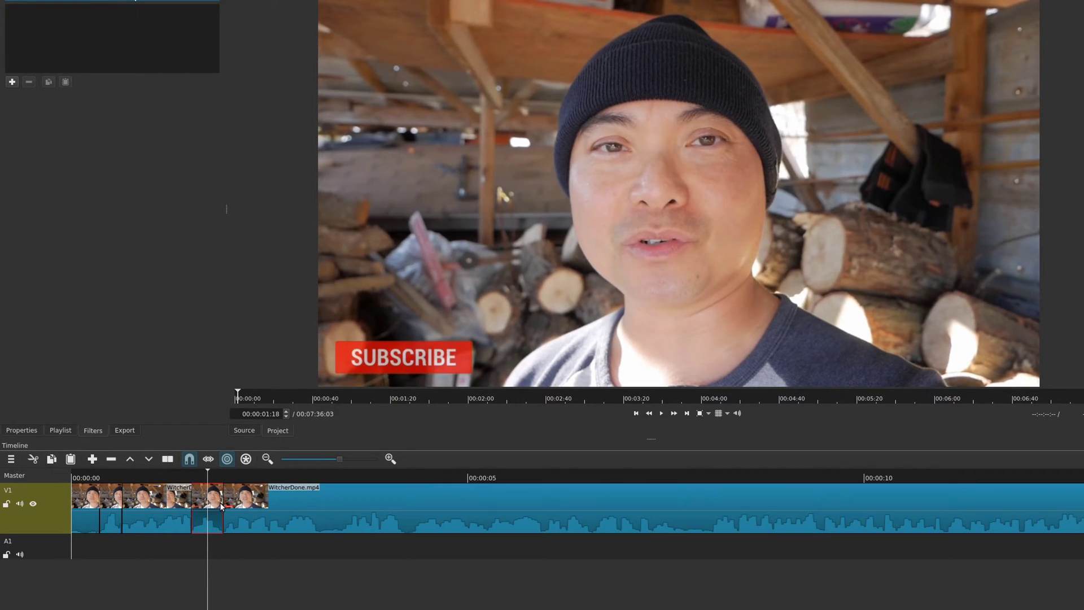
{"action": "left_click", "coordinate": [12, 81]}
{"action": "left_click", "coordinate": [62, 223]}
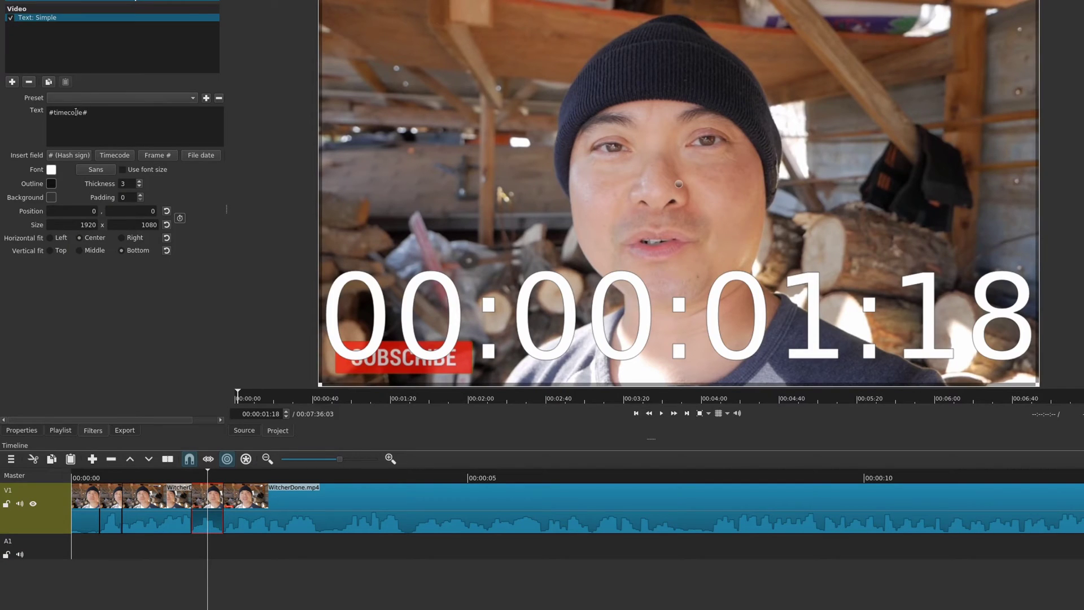
{"action": "triple_click", "coordinate": [75, 113]}
{"action": "type", "text": "Of"}
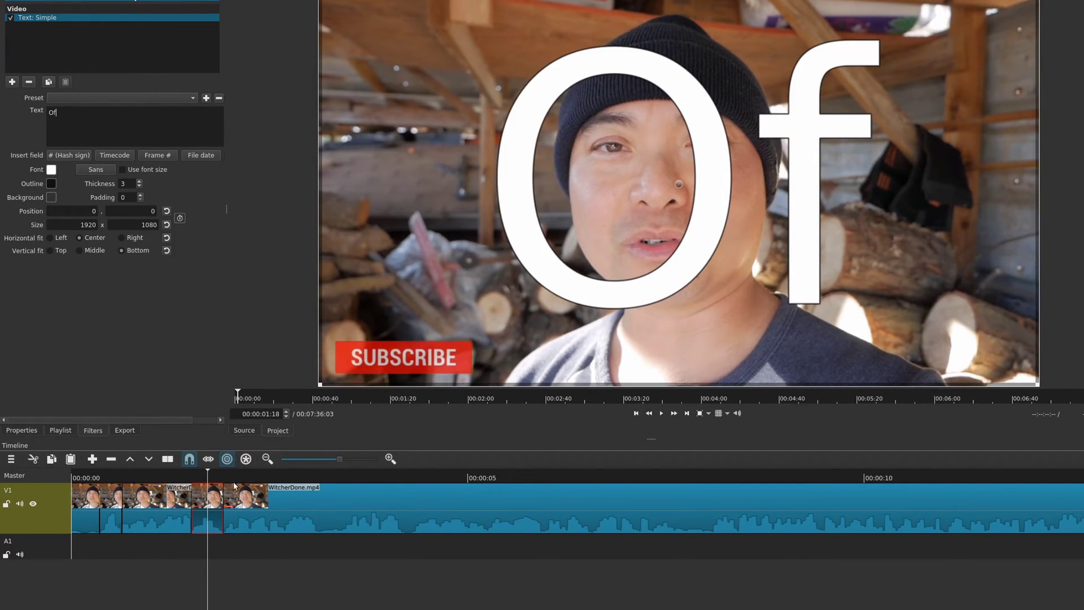
Play on past the "Of" segment to find the end of the spoken site name, and split the clip at 00:00:03:03.
{"action": "left_click", "coordinate": [212, 473]}
{"action": "key", "text": "space"}
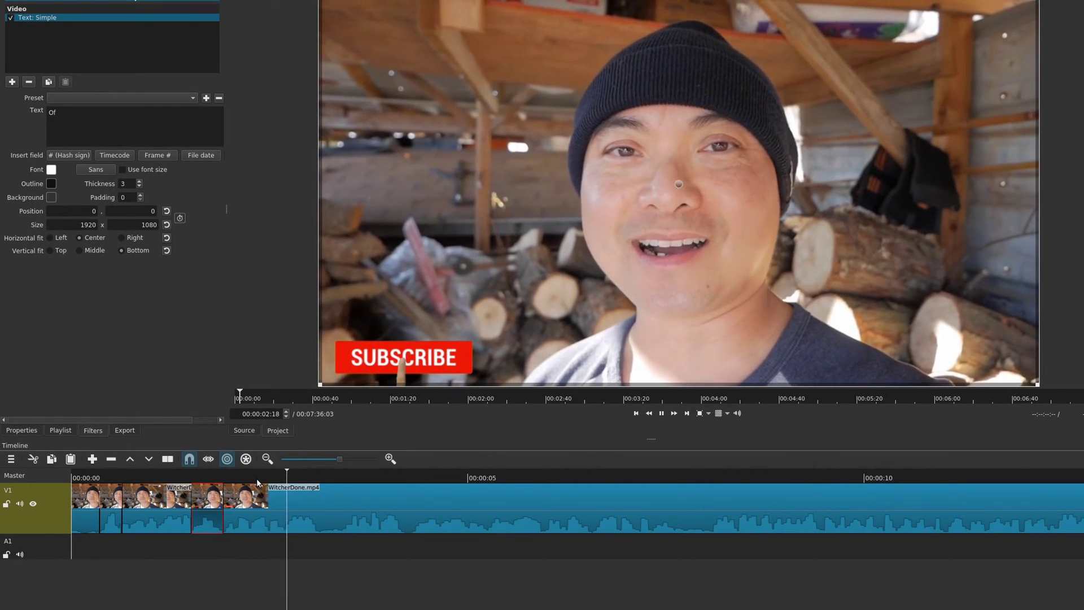
{"action": "key", "text": "space"}
{"action": "left_click", "coordinate": [320, 473]}
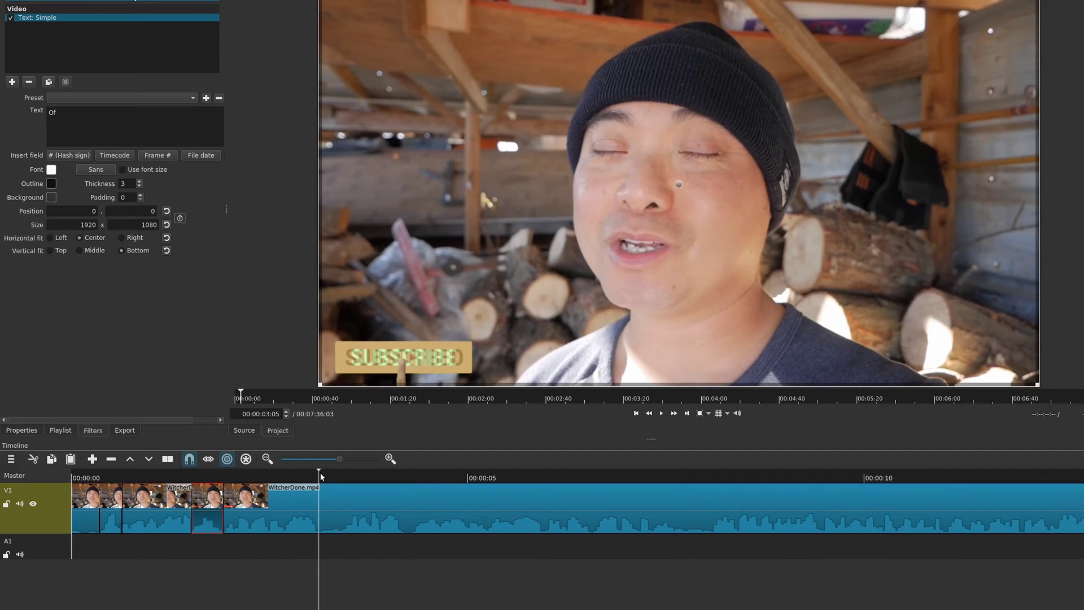
{"action": "left_click", "coordinate": [256, 496]}
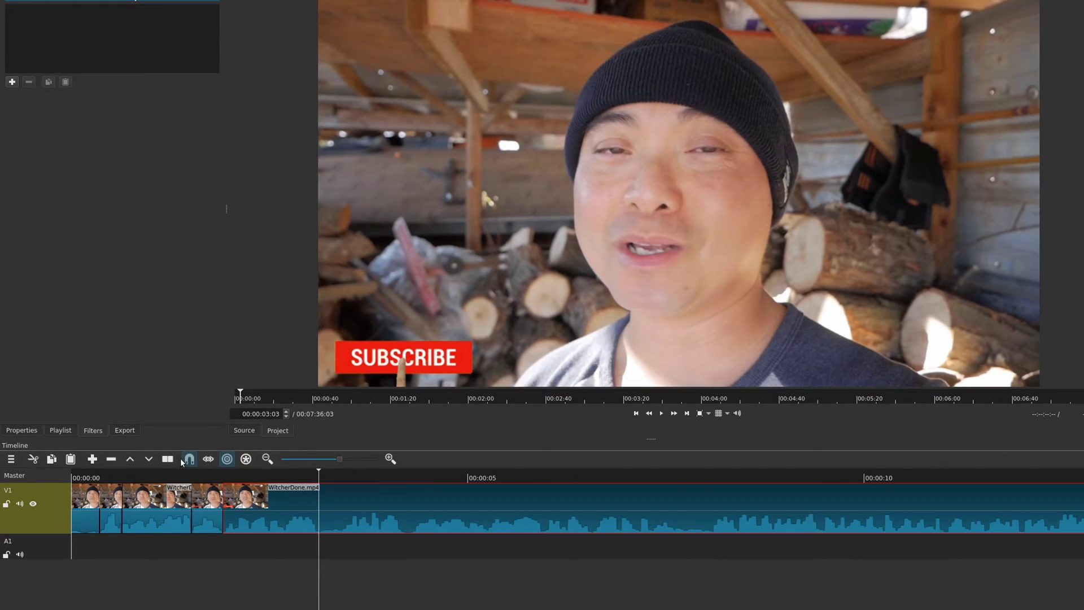
{"action": "left_click", "coordinate": [171, 458]}
Add a Text: Simple filter to the segment between 00:00:01:23 and 00:00:03:03 and move its title box up to about 11, -378.
{"action": "left_click", "coordinate": [274, 477]}
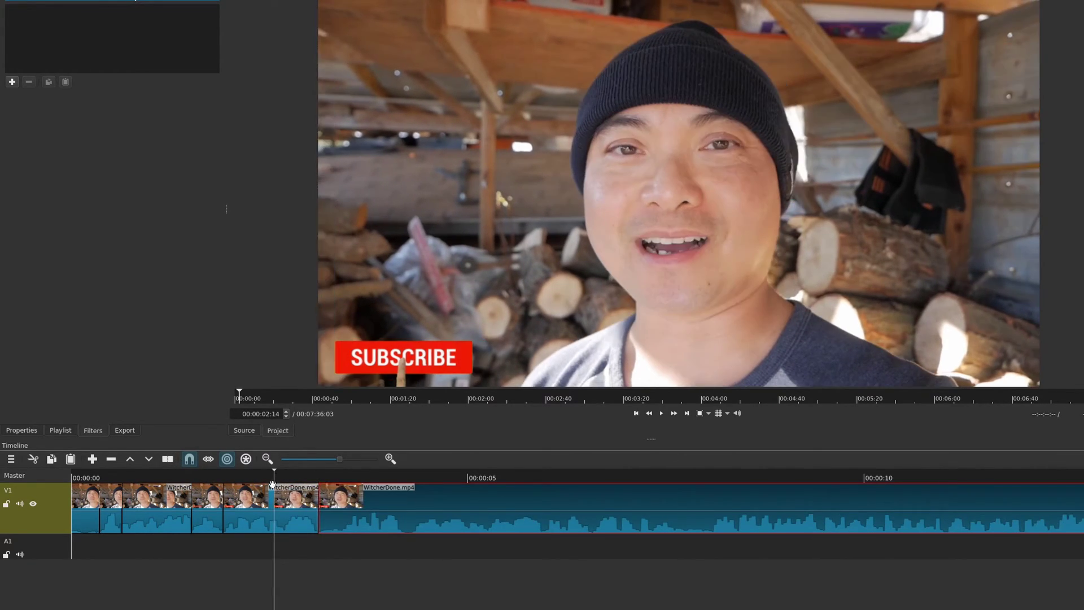
{"action": "left_click", "coordinate": [287, 506]}
{"action": "left_click", "coordinate": [12, 82]}
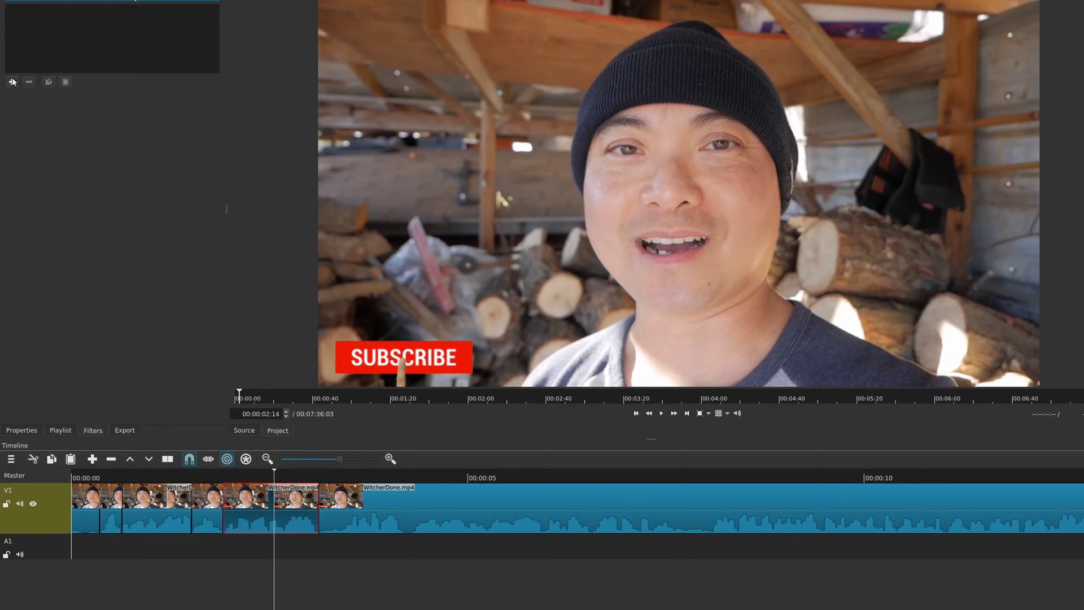
{"action": "left_click", "coordinate": [76, 223]}
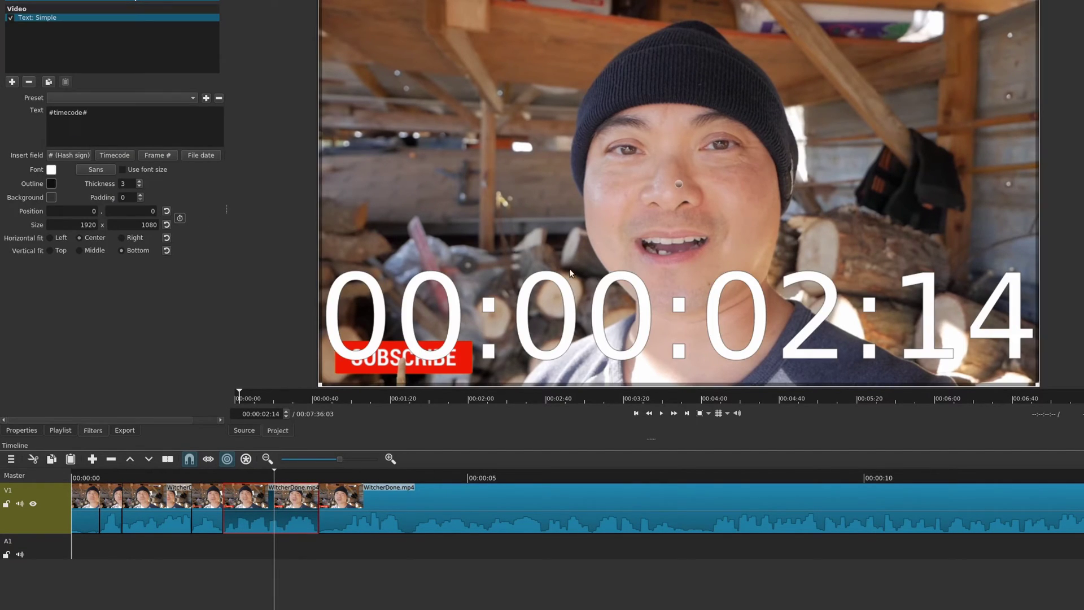
{"action": "left_click_drag", "start_coordinate": [679, 184], "coordinate": [686, 39]}
Set the text of the title after "Of" to "Geekoutsoors.com!".
{"action": "triple_click", "coordinate": [66, 107]}
{"action": "type", "text": "Geek"}
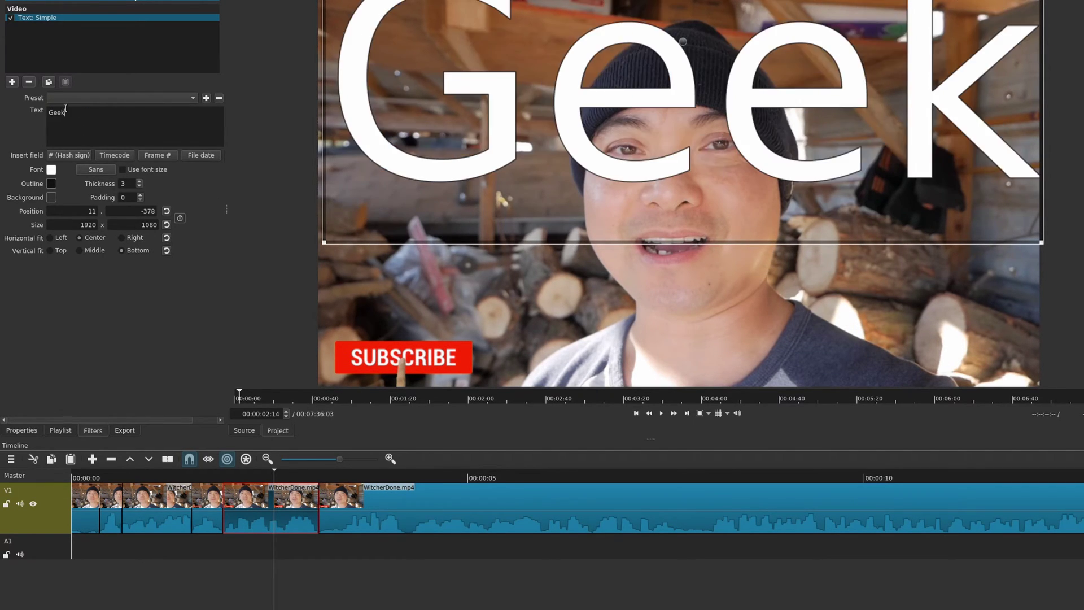
{"action": "type", "text": "outsoor"}
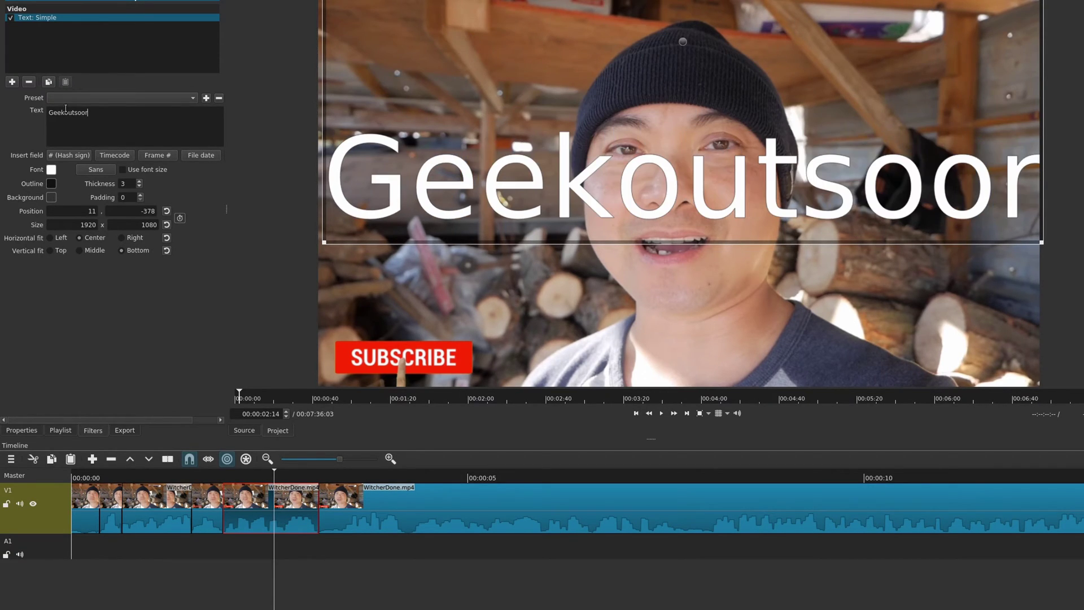
{"action": "type", "text": "d"}
{"action": "key", "text": "BackSpace"}
{"action": "type", "text": "s.com!"}
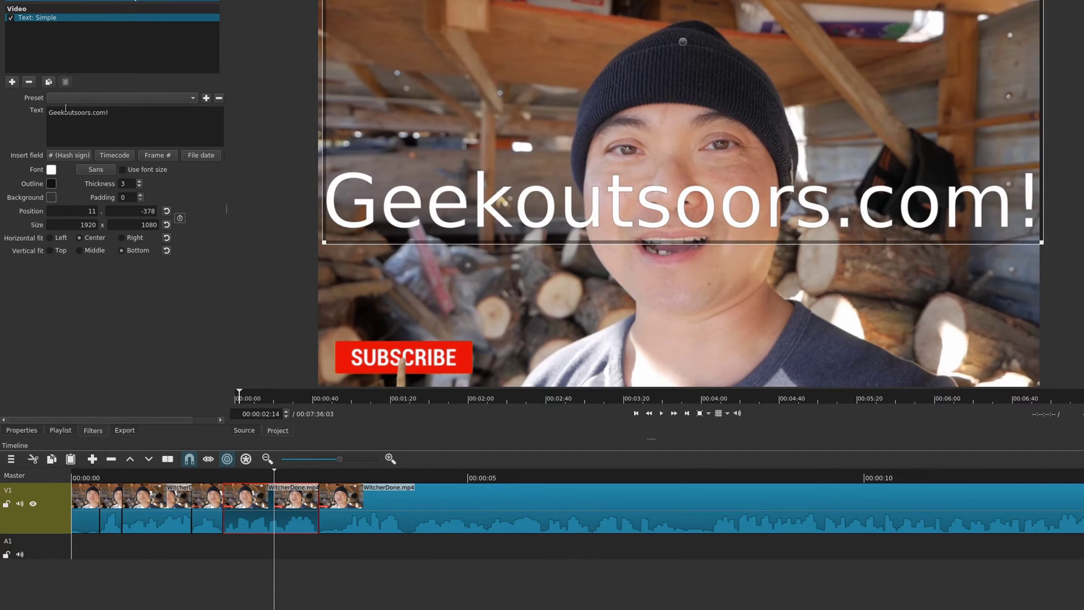
Set the "Geekoutsoors.com!" title's font color to #ff0000 and its font to SF Distant Galaxy Italic.
{"action": "left_click", "coordinate": [52, 169]}
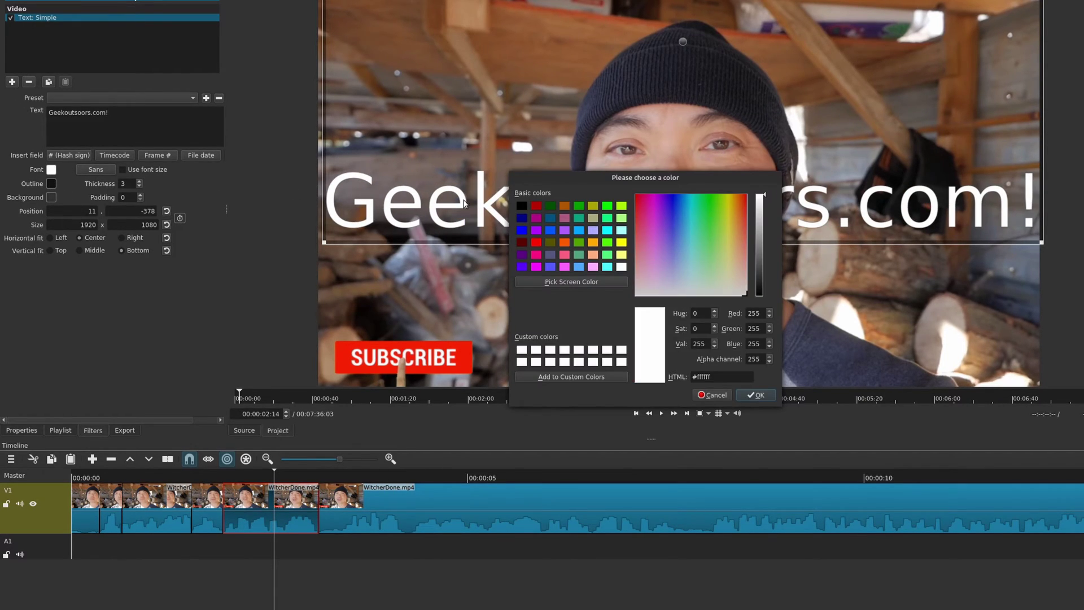
{"action": "left_click", "coordinate": [534, 243]}
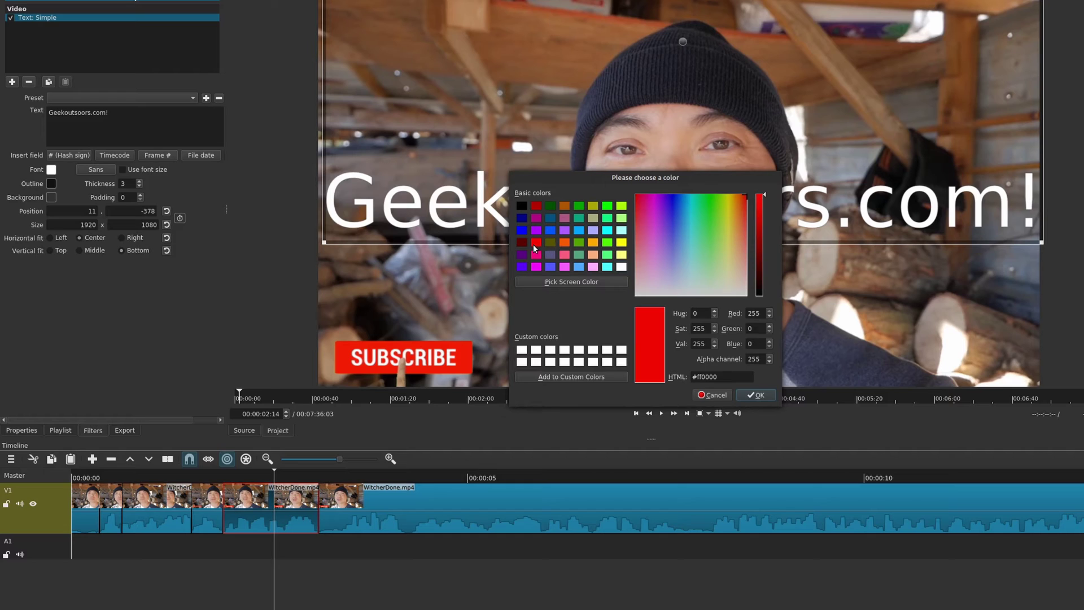
{"action": "left_click", "coordinate": [755, 394]}
{"action": "left_click", "coordinate": [99, 169]}
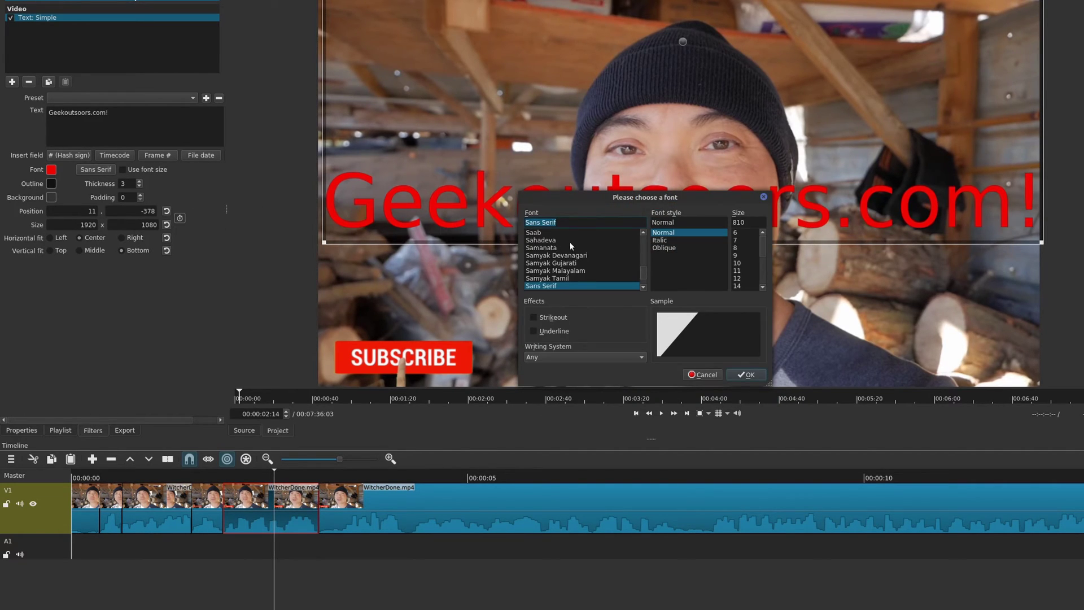
{"action": "scroll", "coordinate": [569, 259], "scroll_direction": "down", "scroll_amount": 2}
{"action": "left_click", "coordinate": [561, 280]}
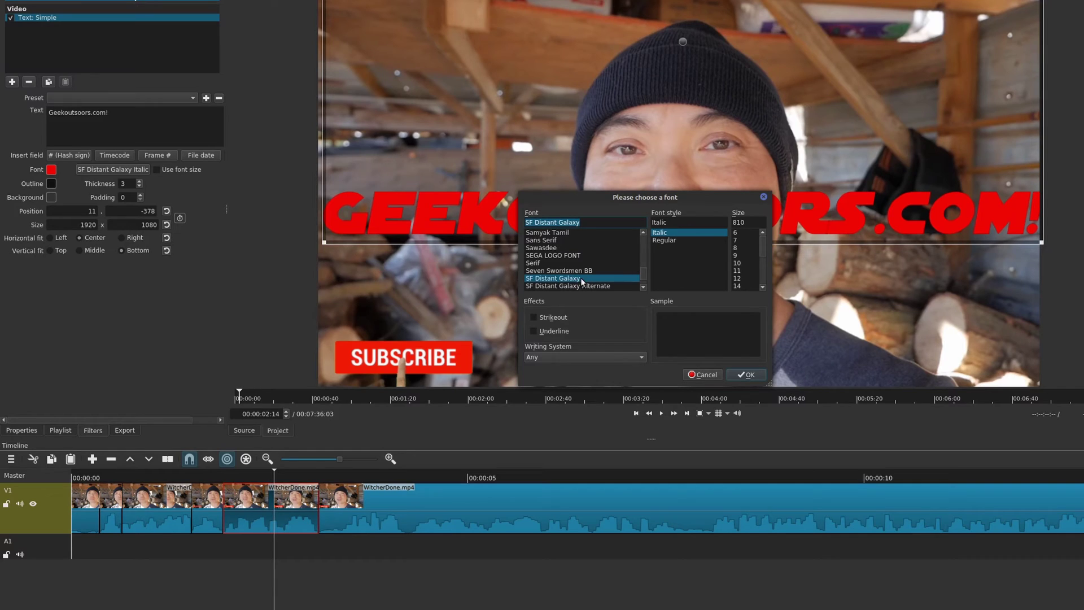
{"action": "left_click", "coordinate": [753, 374]}
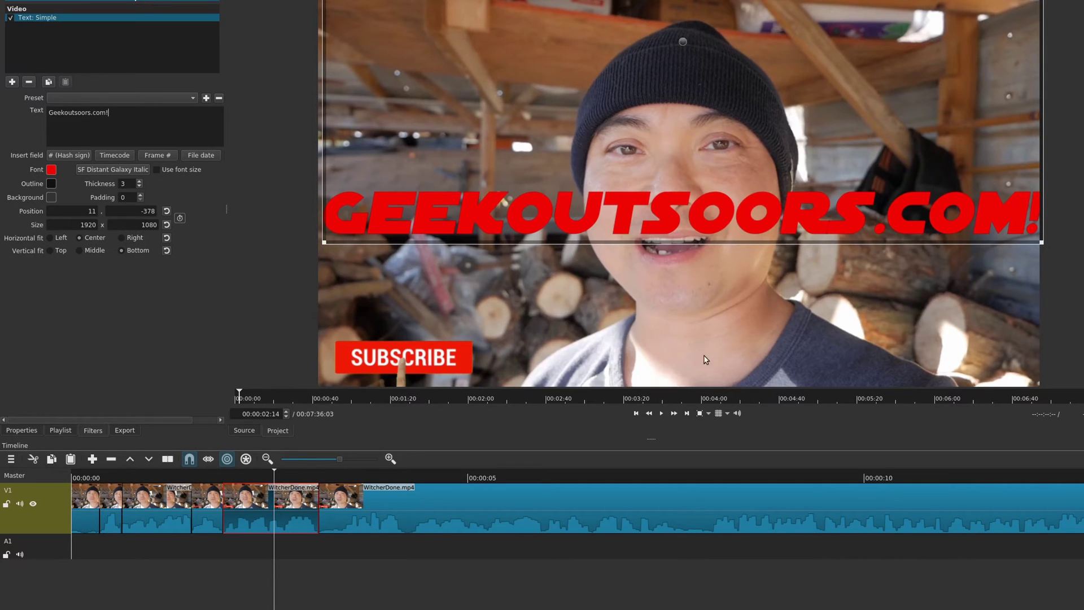
Play the opening from the start to check the title timing, and examine the title filter of each segment.
{"action": "left_click", "coordinate": [80, 472]}
{"action": "left_click", "coordinate": [50, 514]}
{"action": "key", "text": "space"}
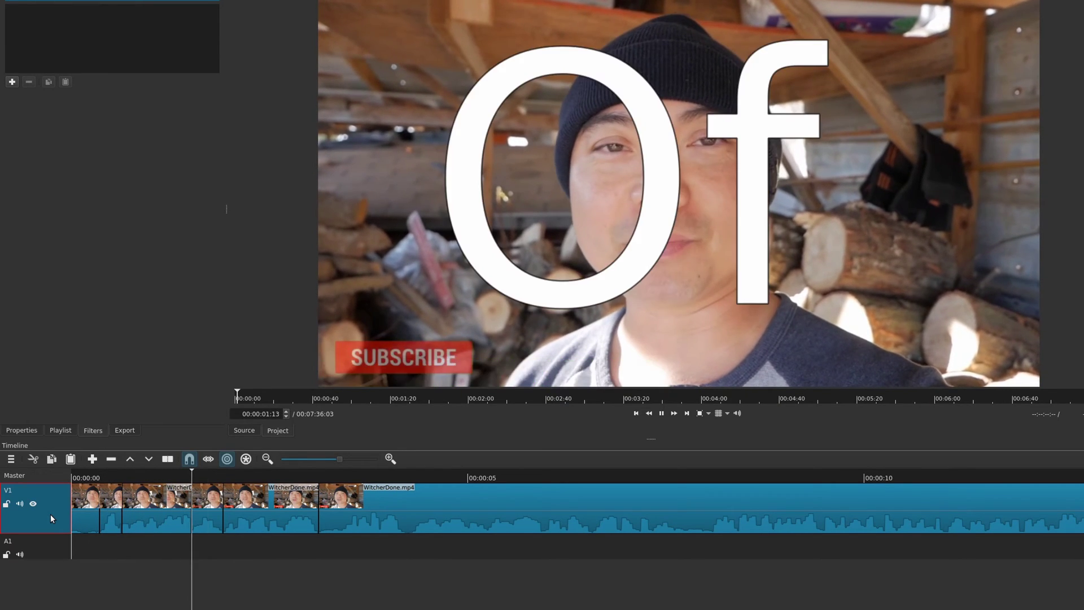
{"action": "key", "text": "space"}
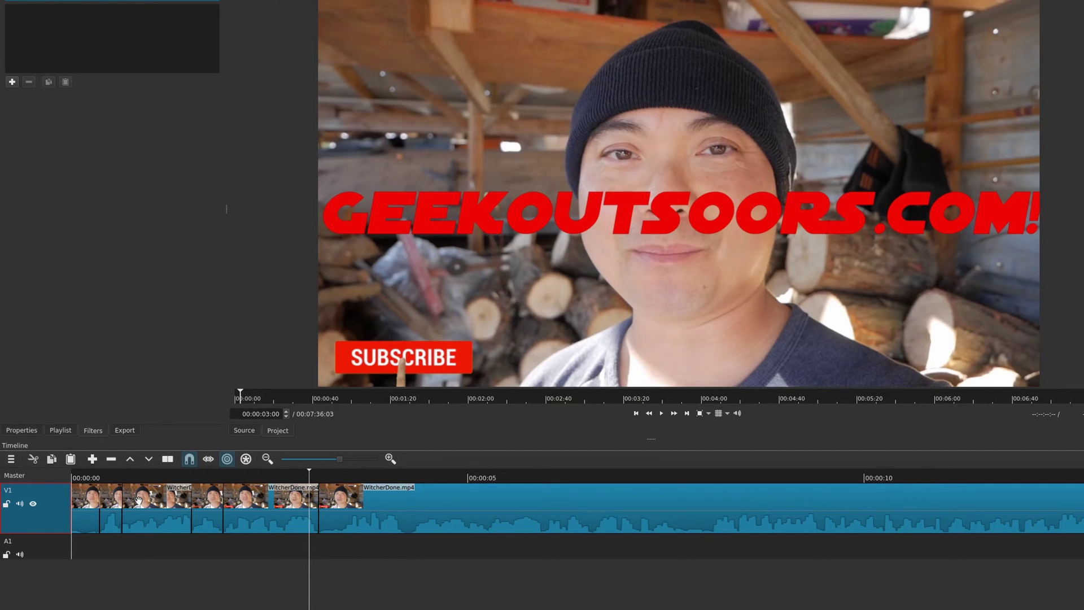
{"action": "left_click", "coordinate": [110, 476]}
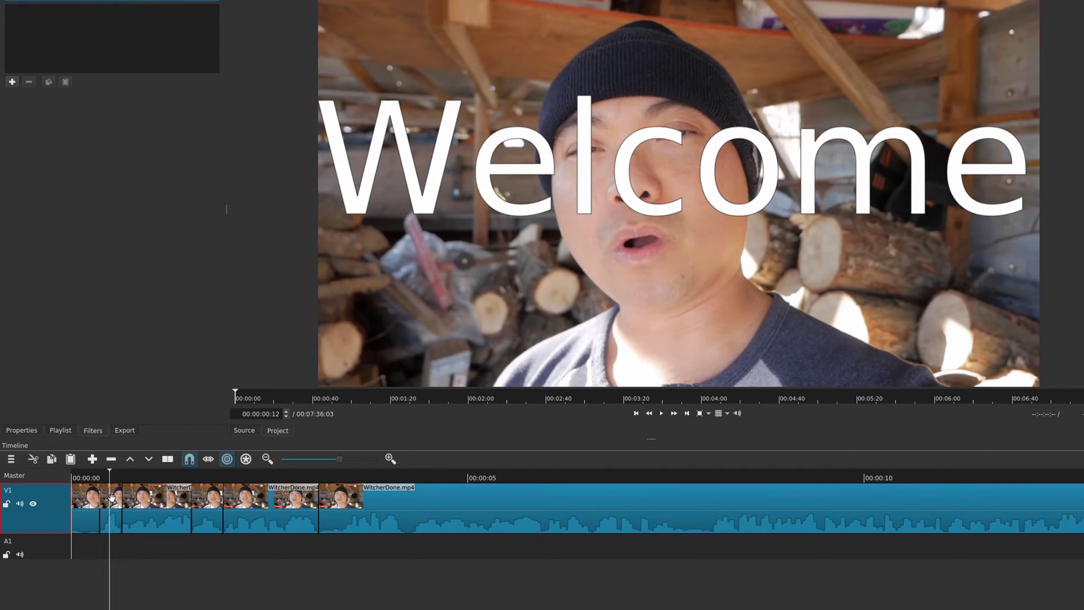
{"action": "left_click", "coordinate": [112, 497]}
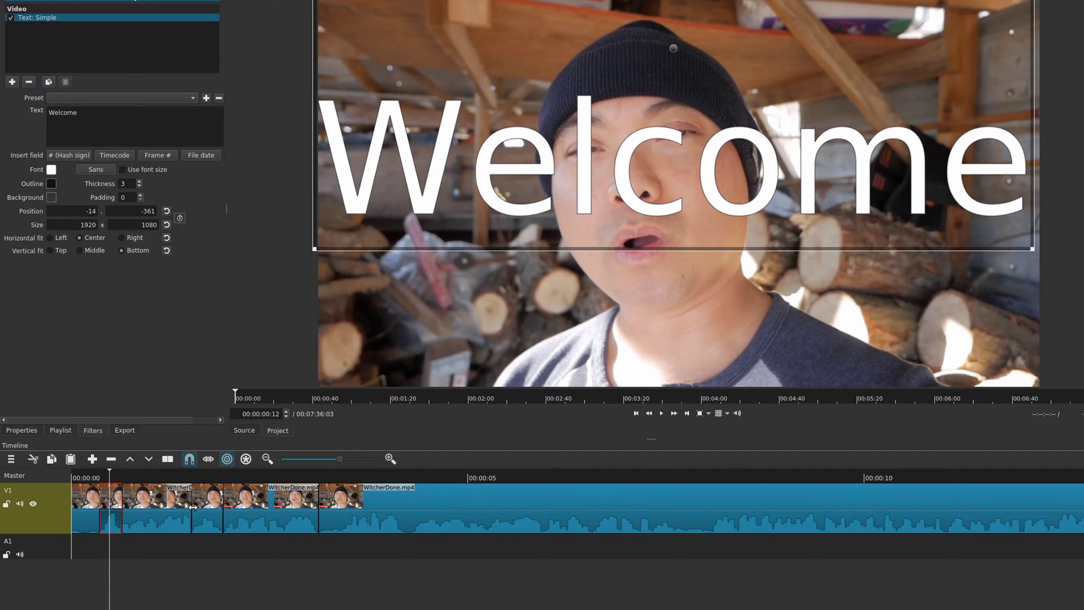
{"action": "left_click", "coordinate": [150, 500]}
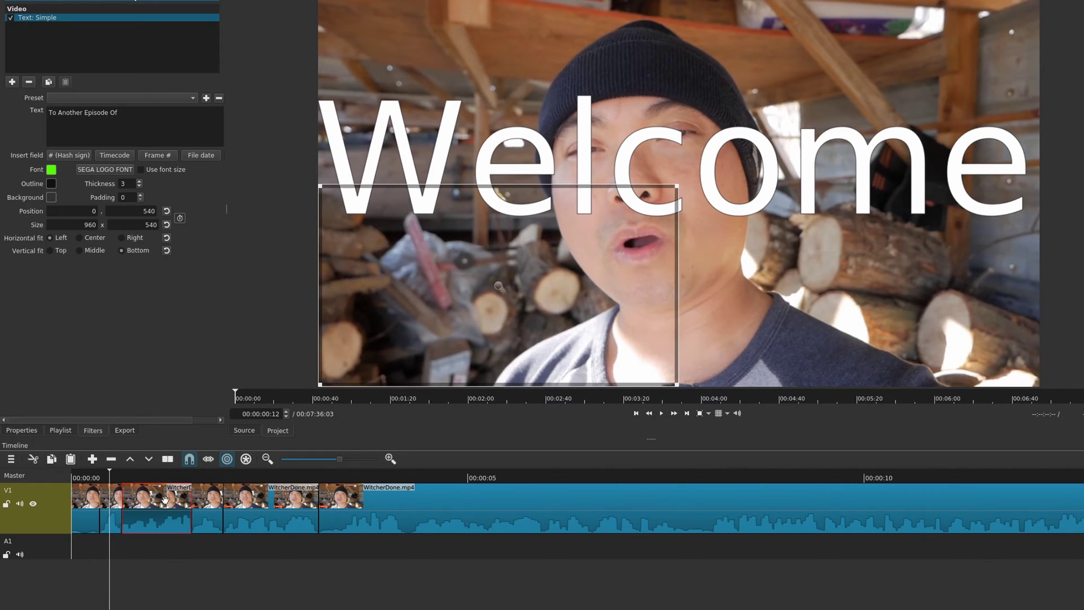
{"action": "left_click", "coordinate": [218, 499]}
{"action": "left_click", "coordinate": [276, 504]}
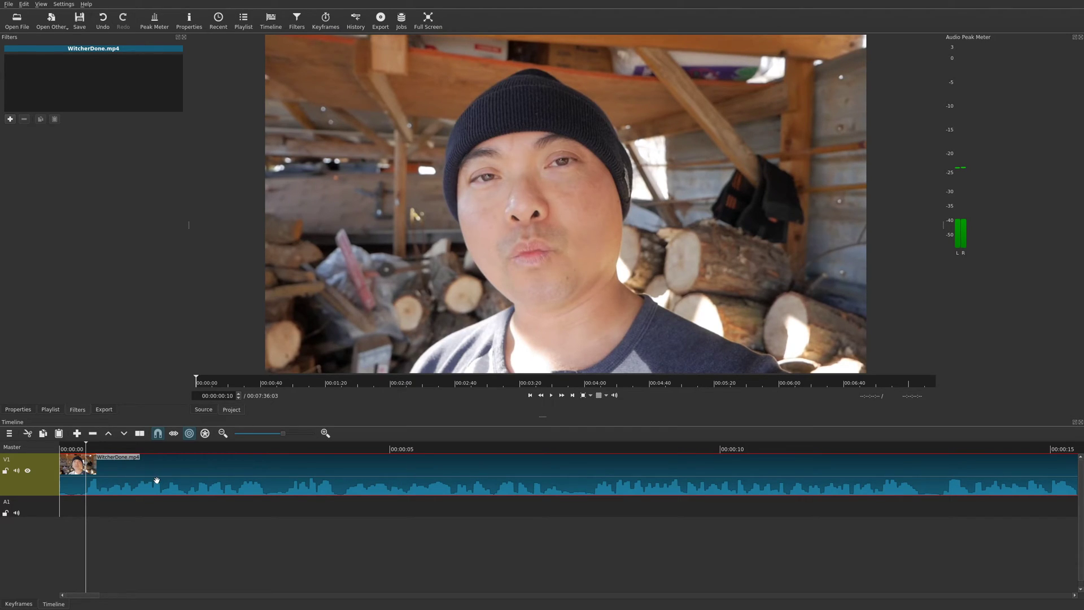
Add a second video track above V1 in the timeline.
{"action": "right_click", "coordinate": [36, 485]}
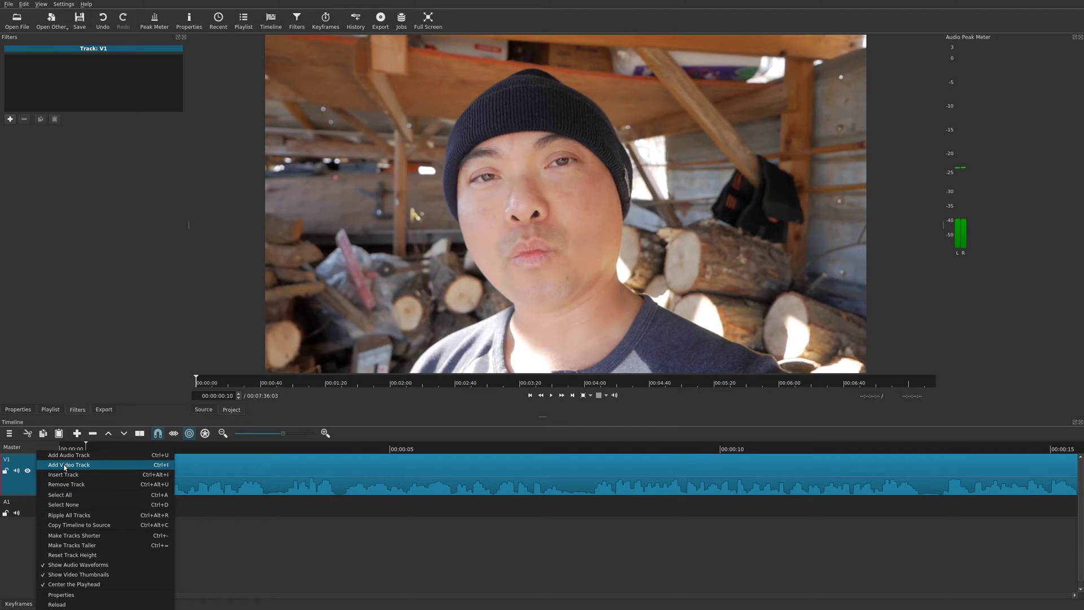
{"action": "left_click", "coordinate": [8, 434]}
{"action": "left_click", "coordinate": [8, 433]}
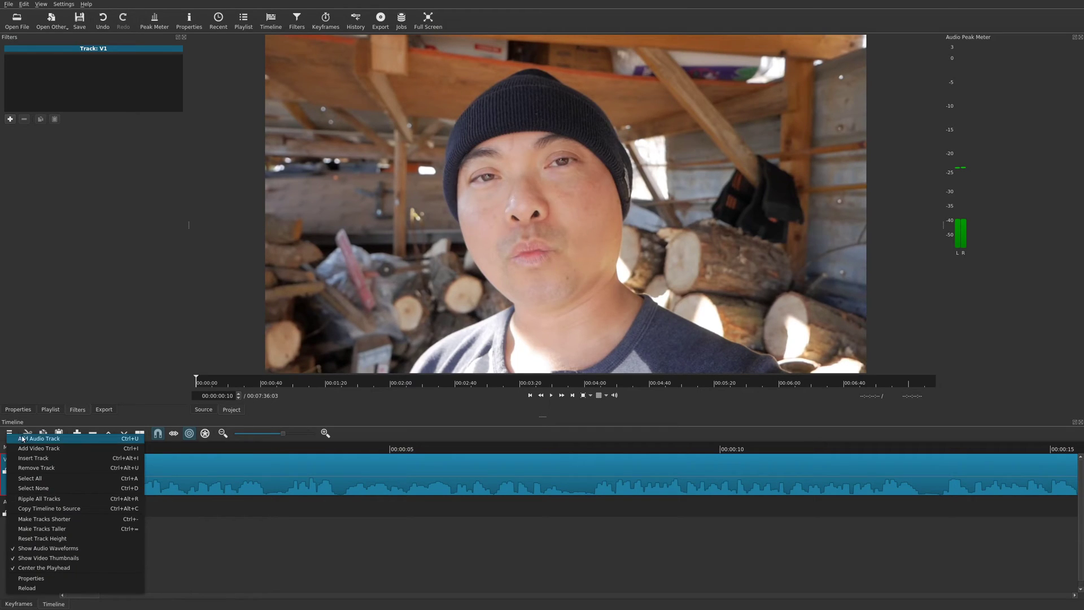
{"action": "left_click", "coordinate": [39, 456]}
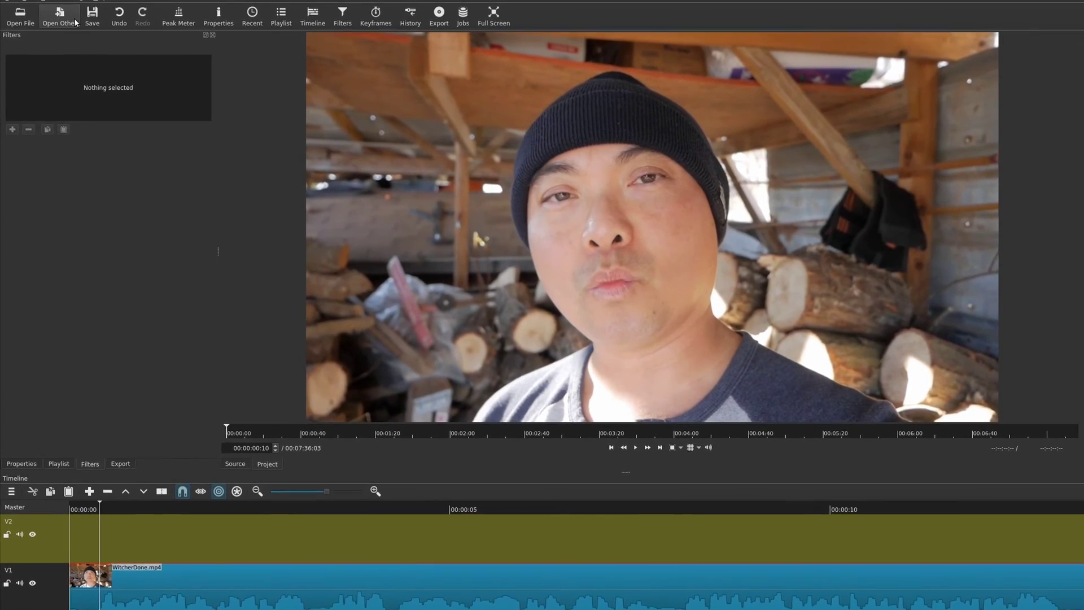
Create a transparent text clip reading "Welcome" and shift its title box to about -11, 795.
{"action": "left_click", "coordinate": [51, 23]}
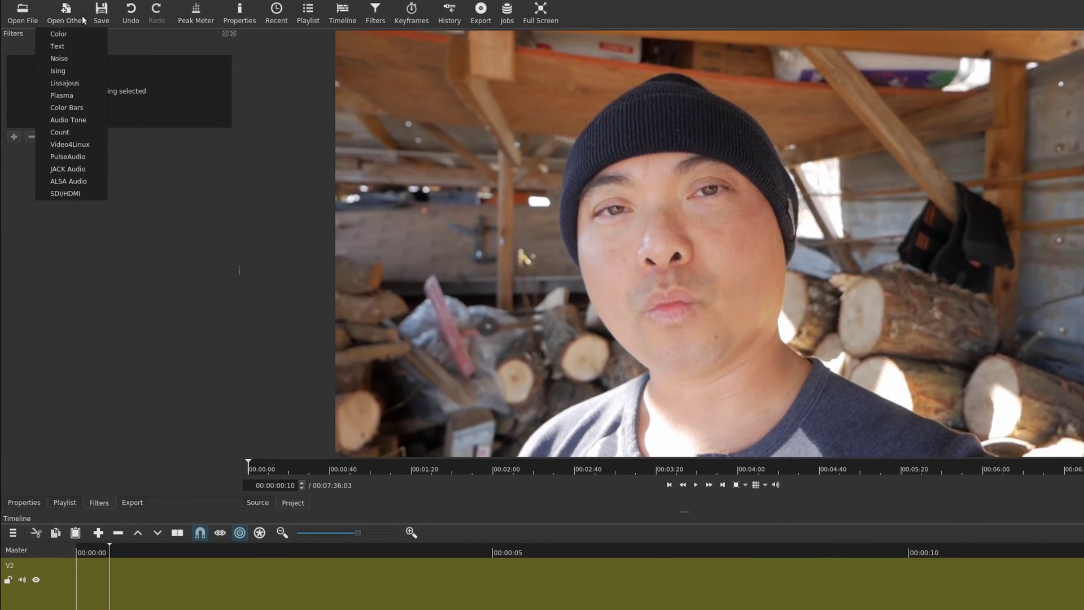
{"action": "left_click", "coordinate": [69, 45]}
{"action": "type", "text": "Welcome"}
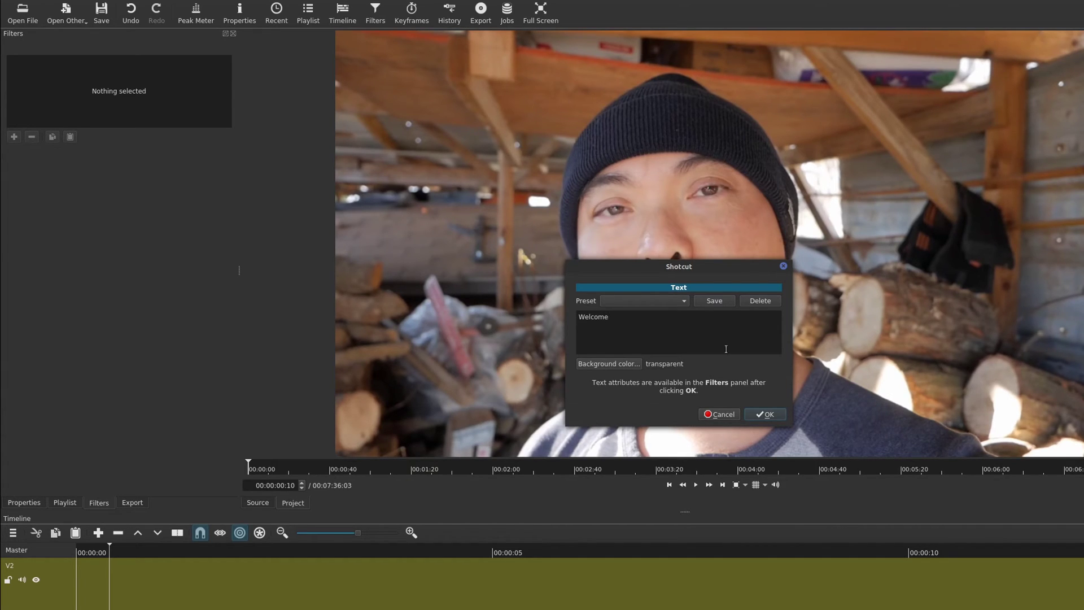
{"action": "left_click", "coordinate": [779, 413]}
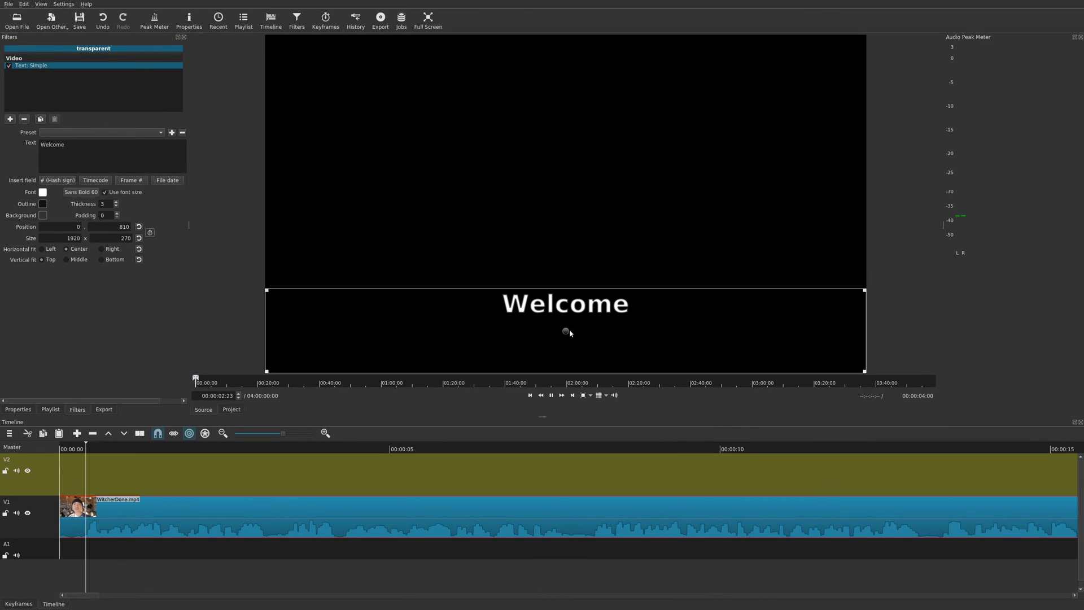
{"action": "mouse_move", "coordinate": [569, 333]}
{"action": "left_mouse_down"}
{"action": "mouse_move", "coordinate": [587, 198]}
{"action": "mouse_move", "coordinate": [590, 299]}
{"action": "mouse_move", "coordinate": [571, 271]}
{"action": "mouse_move", "coordinate": [564, 322]}
{"action": "left_mouse_up"}
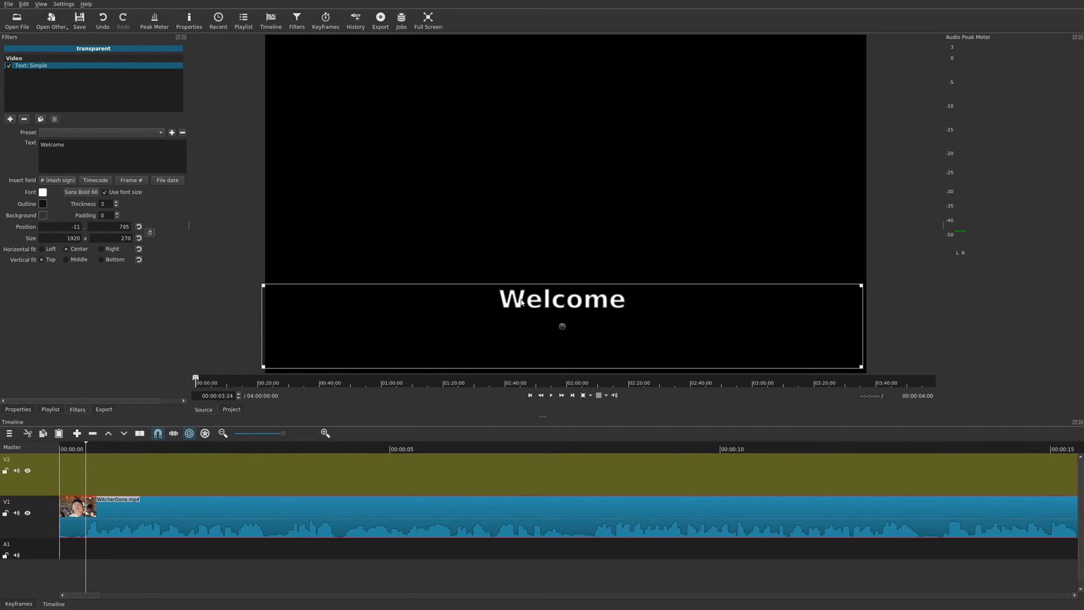
Place the "Welcome" clip on track V2 at the playhead, and make its text yellow with no fixed font size.
{"action": "left_click_drag", "start_coordinate": [521, 300], "coordinate": [93, 462]}
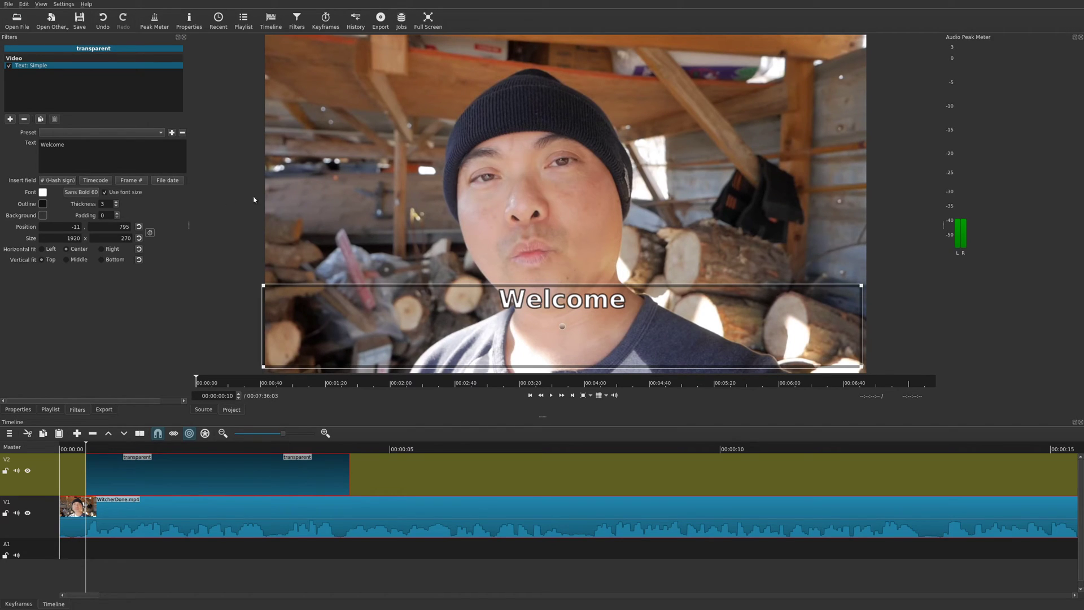
{"action": "left_click", "coordinate": [104, 191]}
{"action": "left_click", "coordinate": [44, 193]}
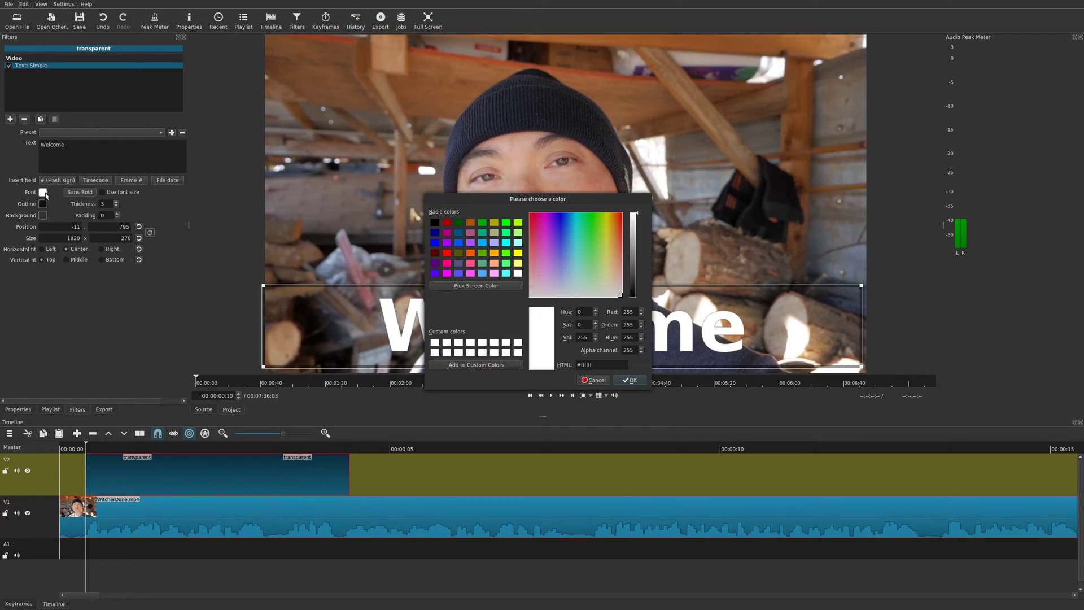
{"action": "left_click", "coordinate": [517, 253]}
{"action": "left_click", "coordinate": [630, 380]}
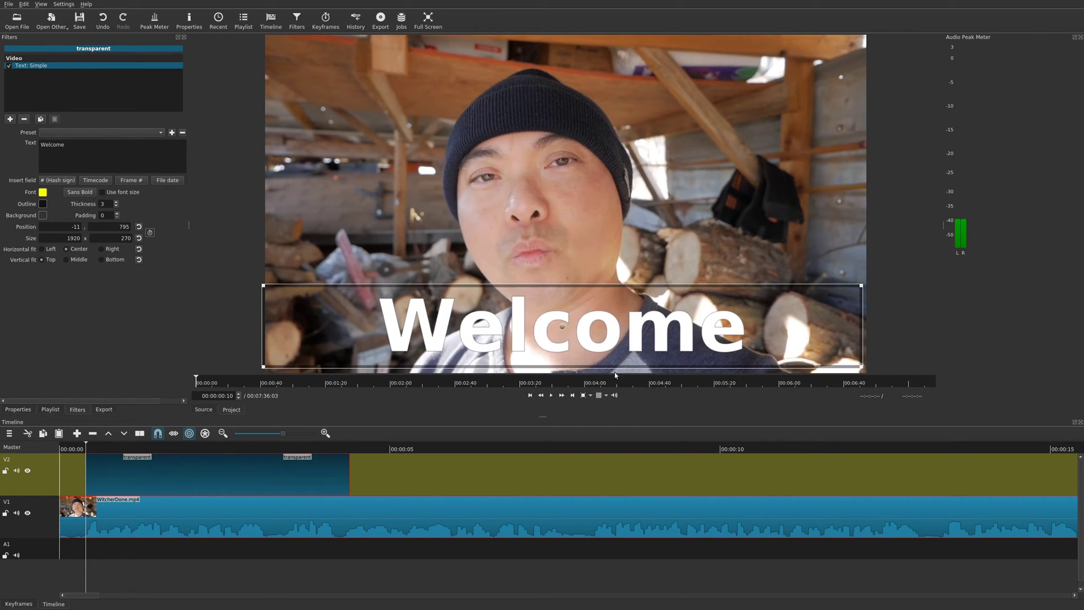
Set the "Welcome" title's font to SEGA LOGO FONT and move its text box to about -58, 387.
{"action": "left_click", "coordinate": [82, 193]}
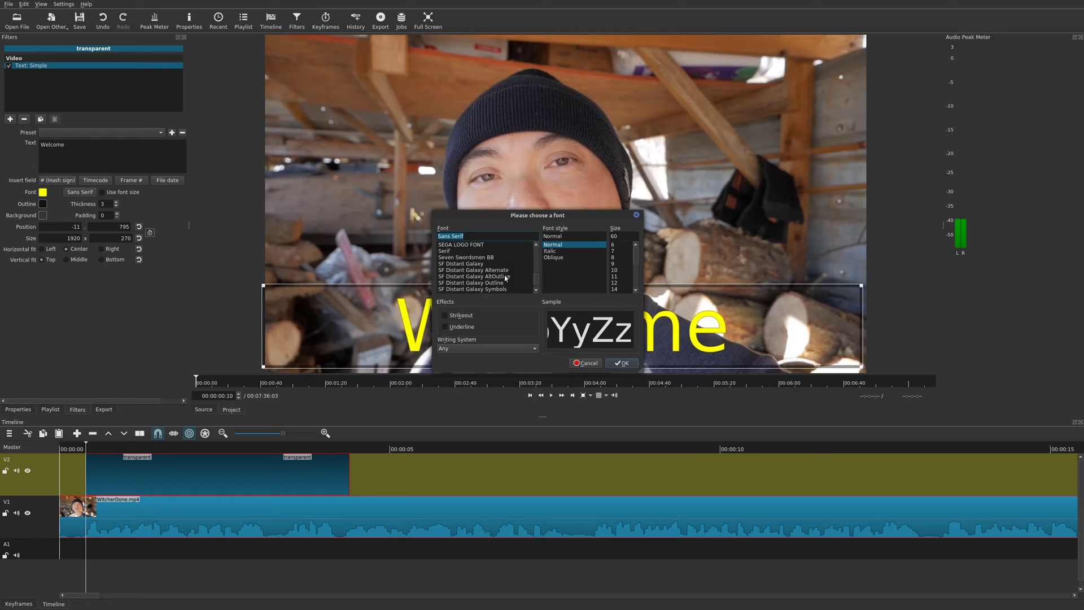
{"action": "left_click", "coordinate": [486, 264]}
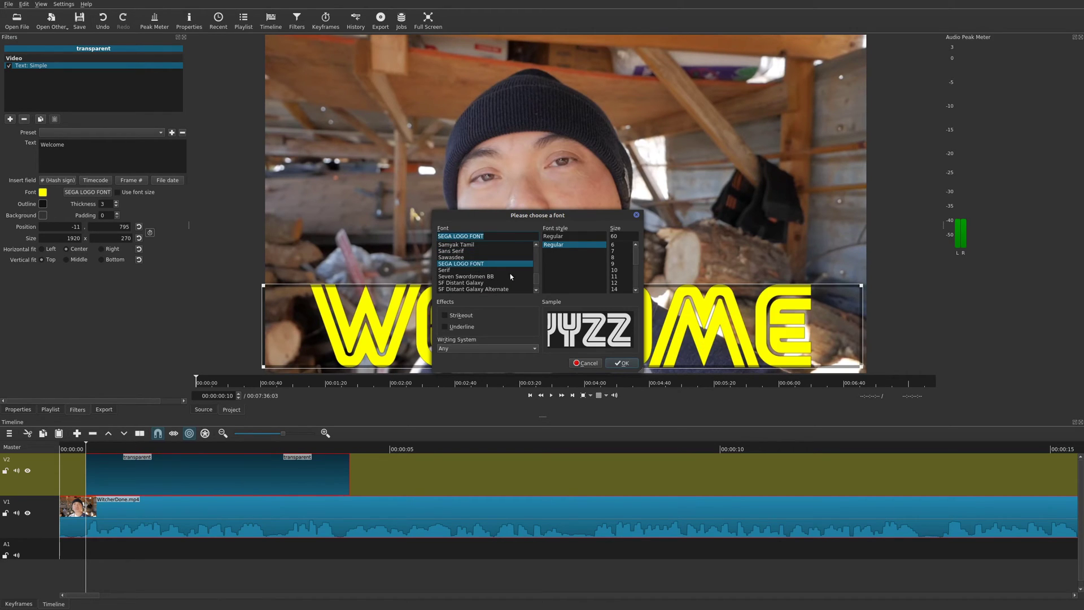
{"action": "left_click", "coordinate": [632, 365]}
{"action": "left_click_drag", "start_coordinate": [564, 328], "coordinate": [548, 195]}
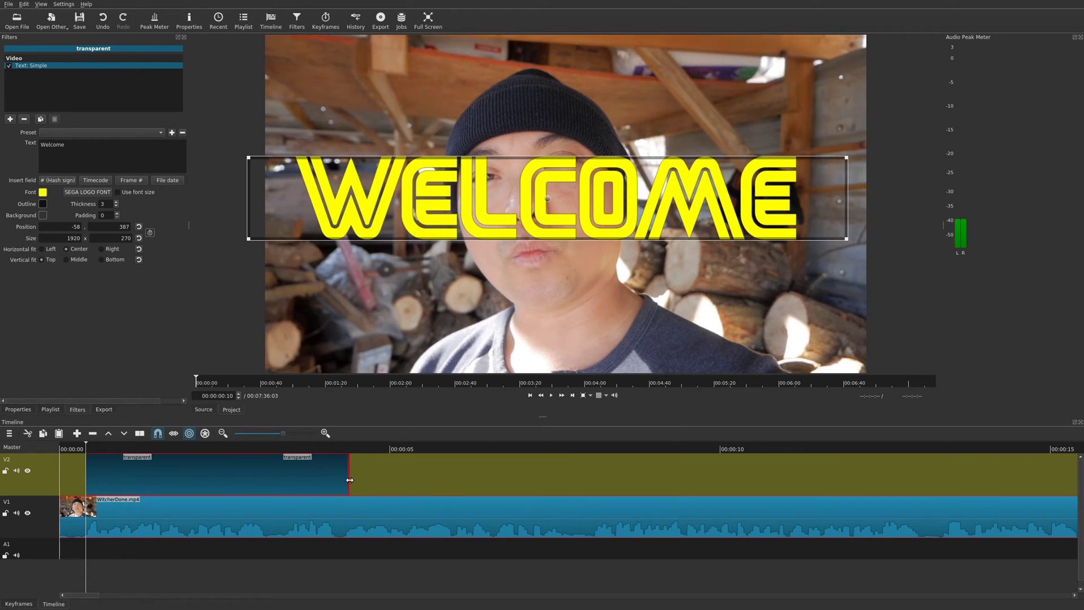
Shorten the "Welcome" clip on V2 from its end to about 7 frames and play it to check the timing.
{"action": "left_click_drag", "start_coordinate": [350, 480], "coordinate": [98, 483]}
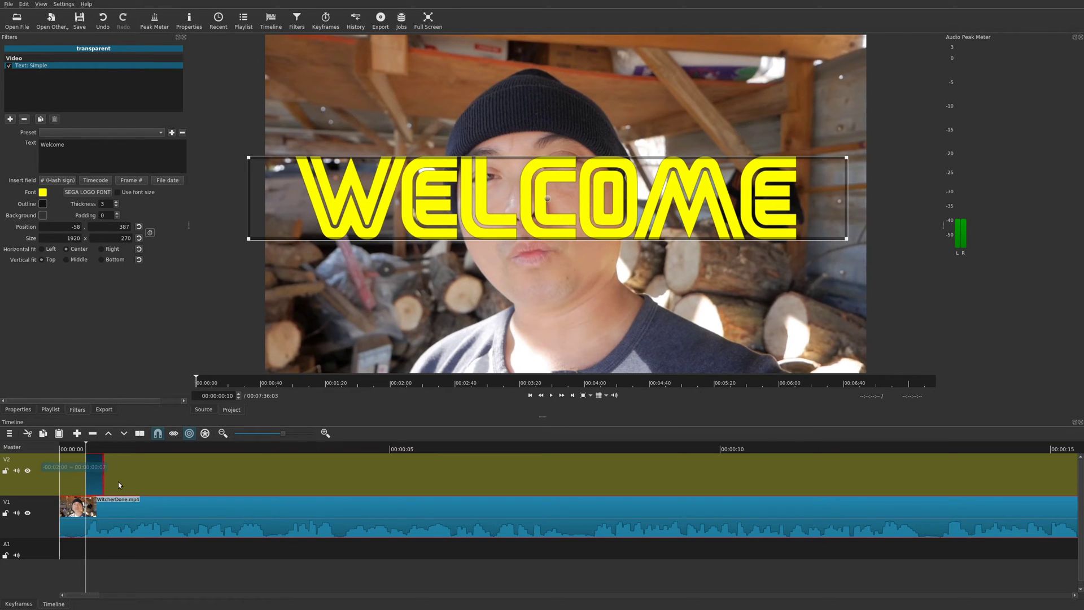
{"action": "key", "text": "space"}
{"action": "key", "text": "space"}
{"action": "left_click", "coordinate": [96, 446]}
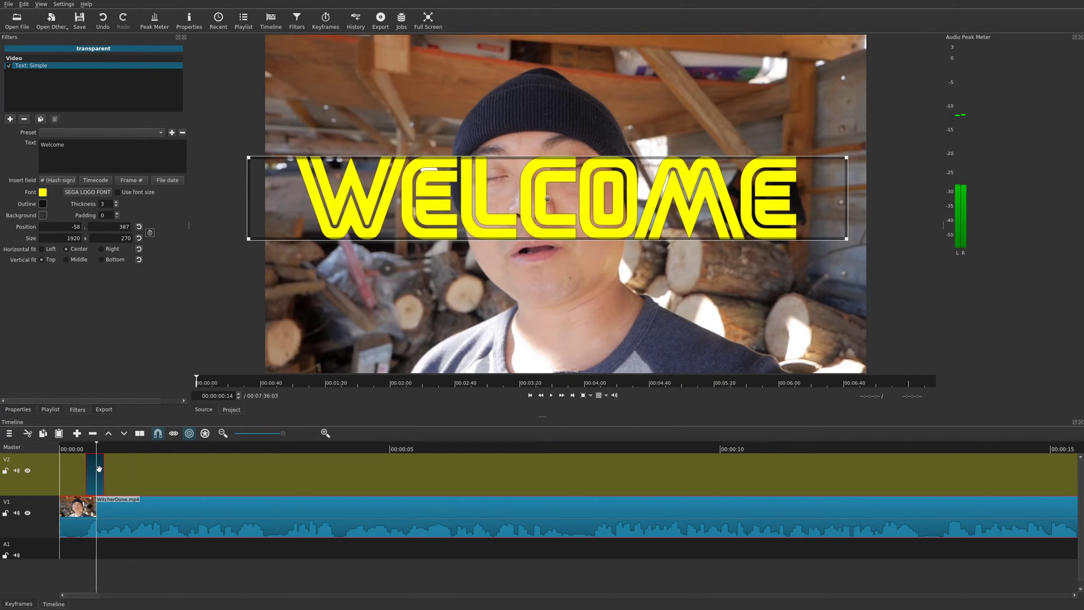
Paste a copy of the clip directly after "Welcome" on V2 and change its text to "To another episode of".
{"action": "left_click", "coordinate": [105, 447]}
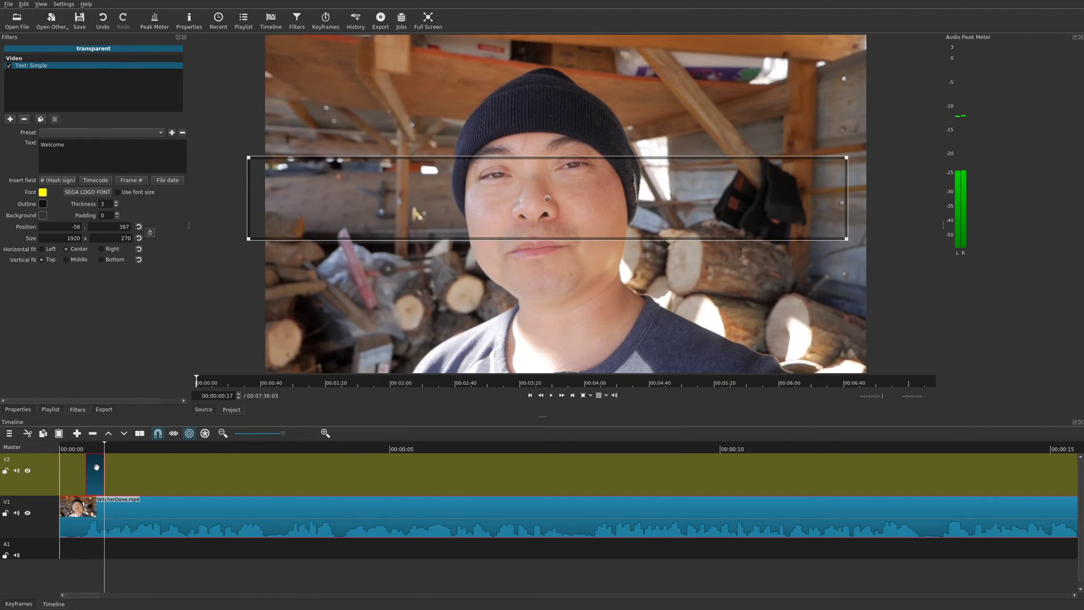
{"action": "key", "text": "ctrl+v"}
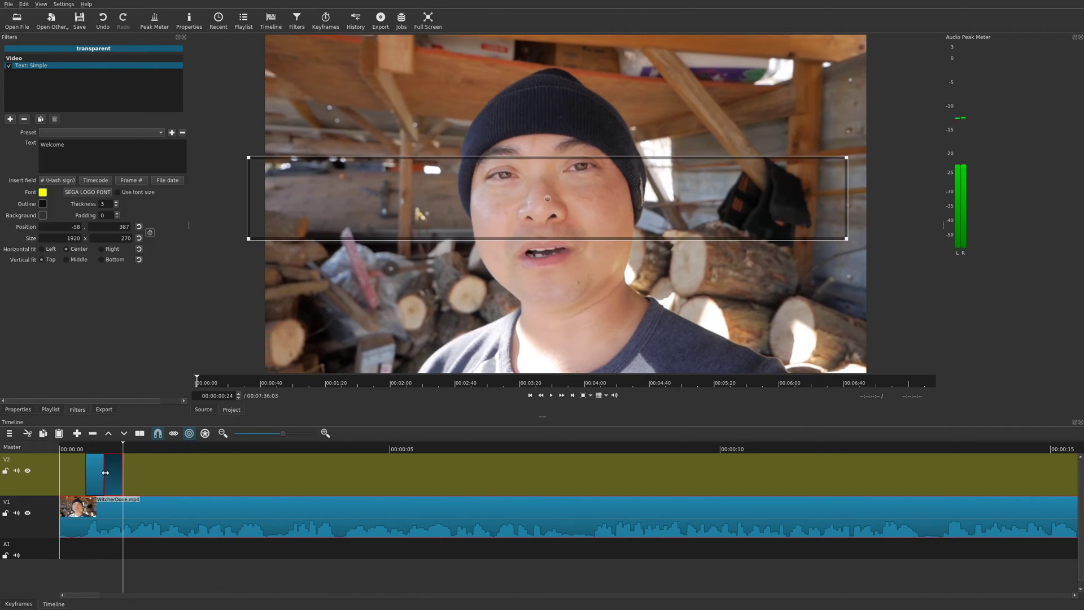
{"action": "left_click", "coordinate": [111, 467]}
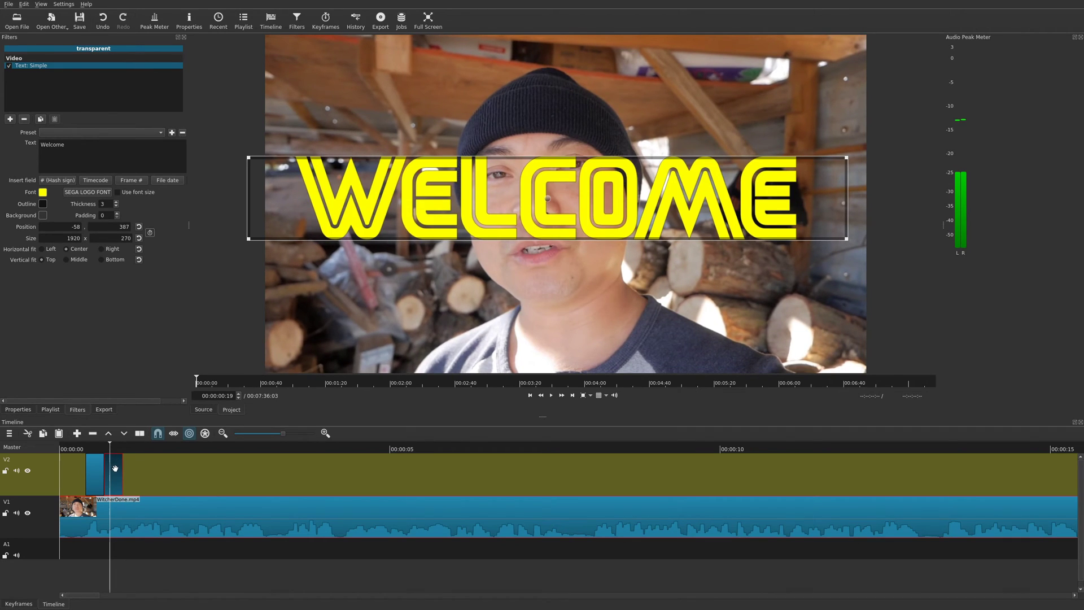
{"action": "double_click", "coordinate": [53, 144]}
{"action": "type", "text": "To another"}
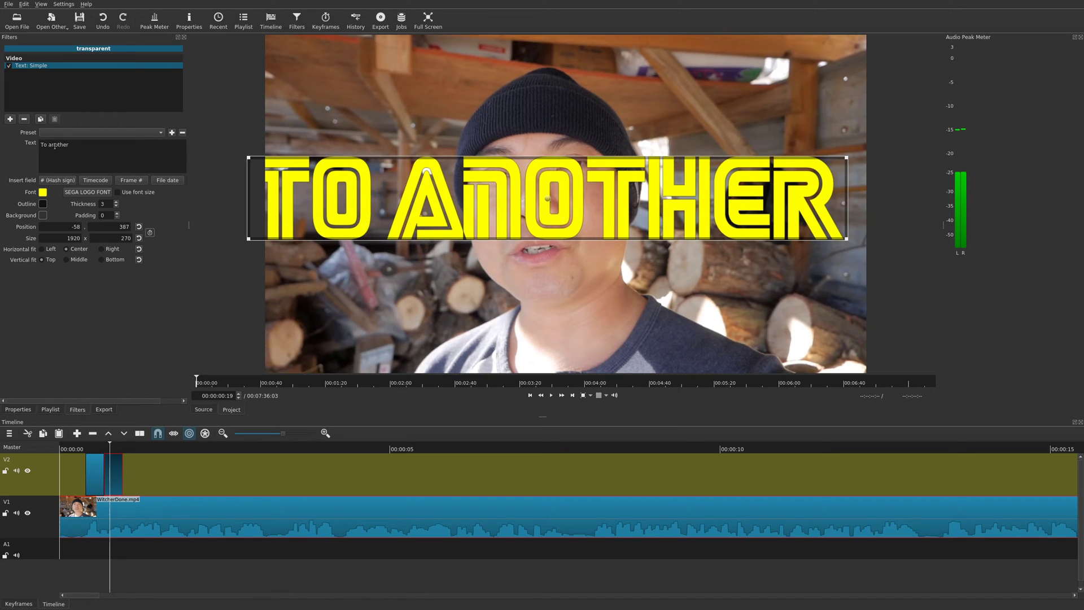
{"action": "type", "text": " episod"}
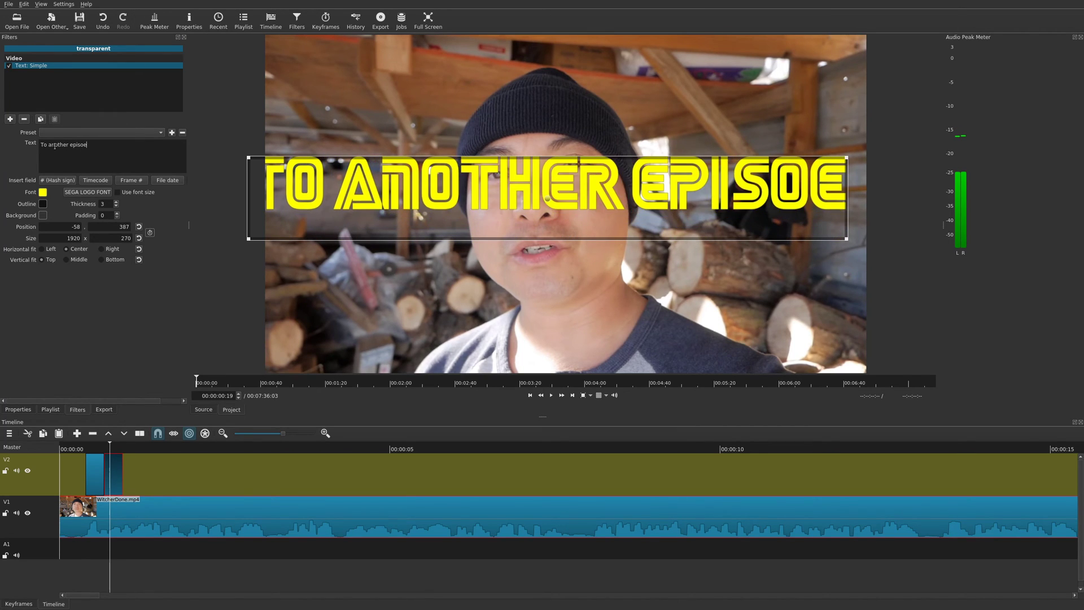
{"action": "type", "text": "e of"}
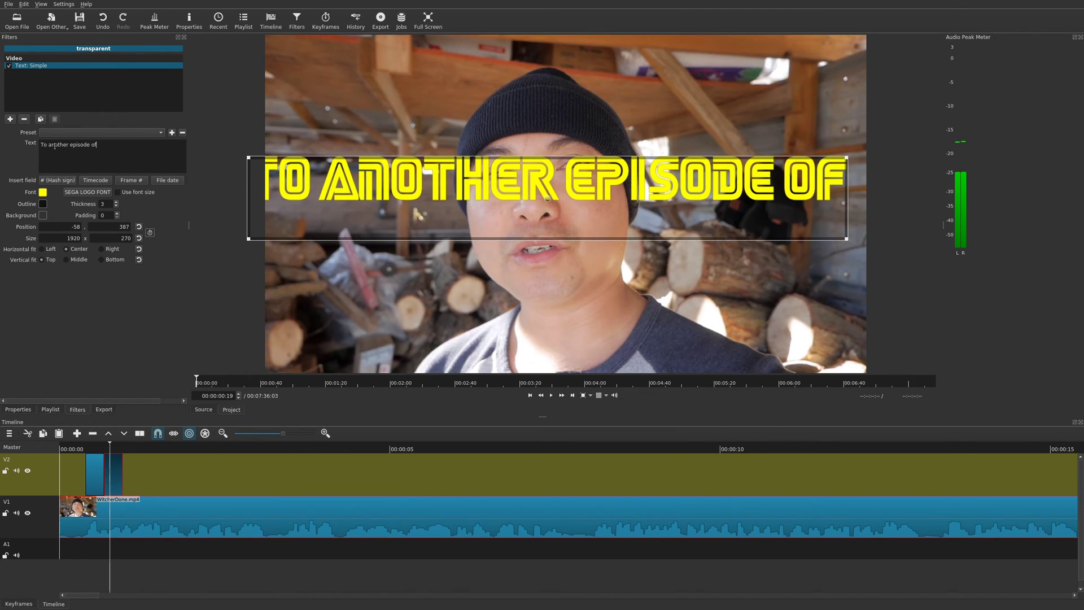
Set the "To another episode of" title's font to Sans Serif and its font color to bright green.
{"action": "left_click", "coordinate": [85, 195]}
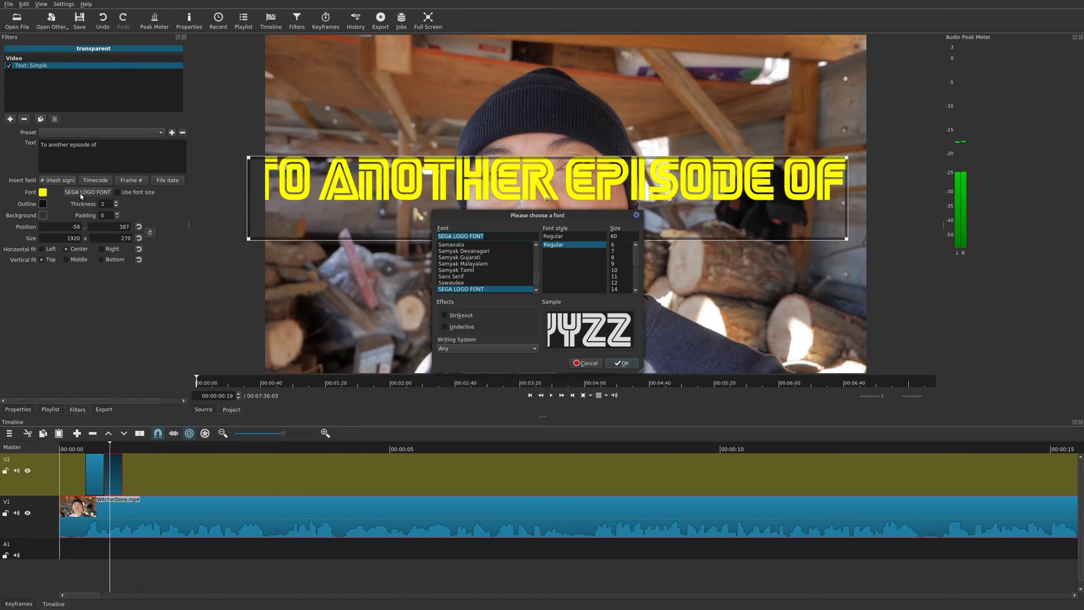
{"action": "left_click", "coordinate": [456, 276]}
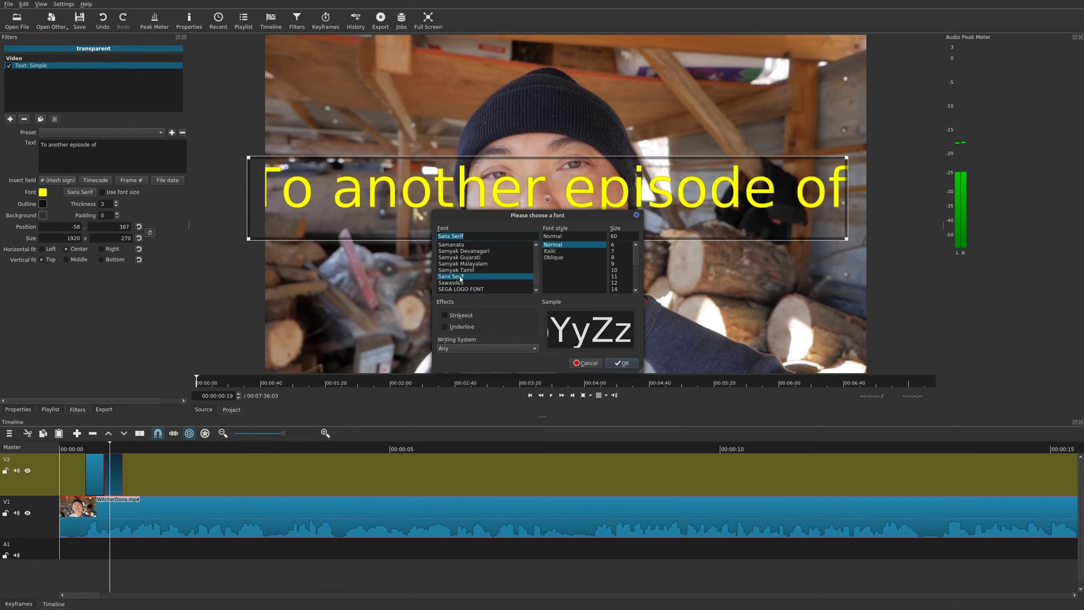
{"action": "left_click", "coordinate": [630, 362]}
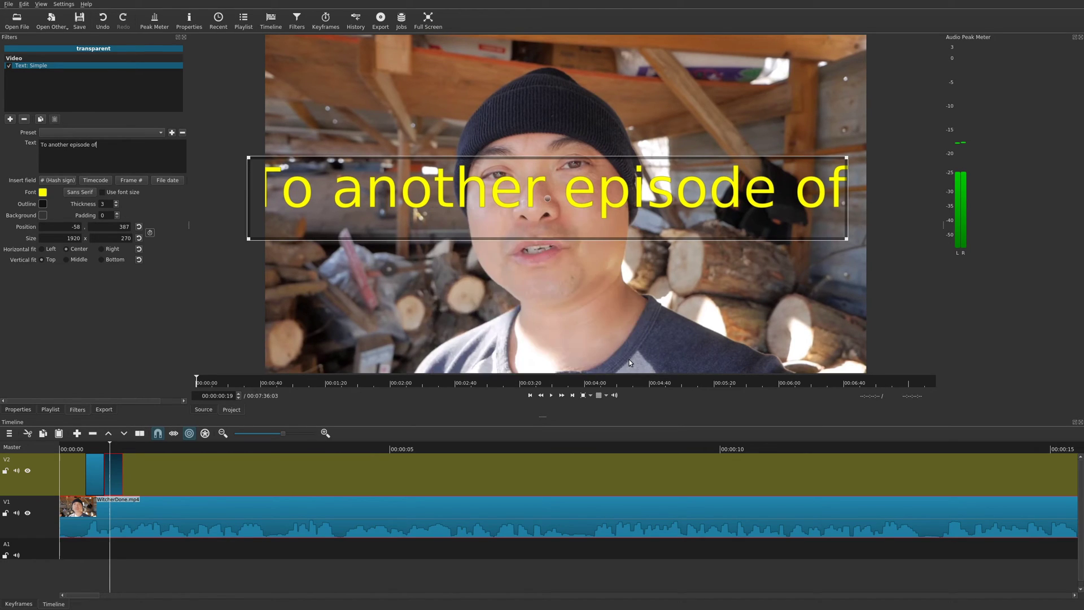
{"action": "left_click", "coordinate": [43, 192]}
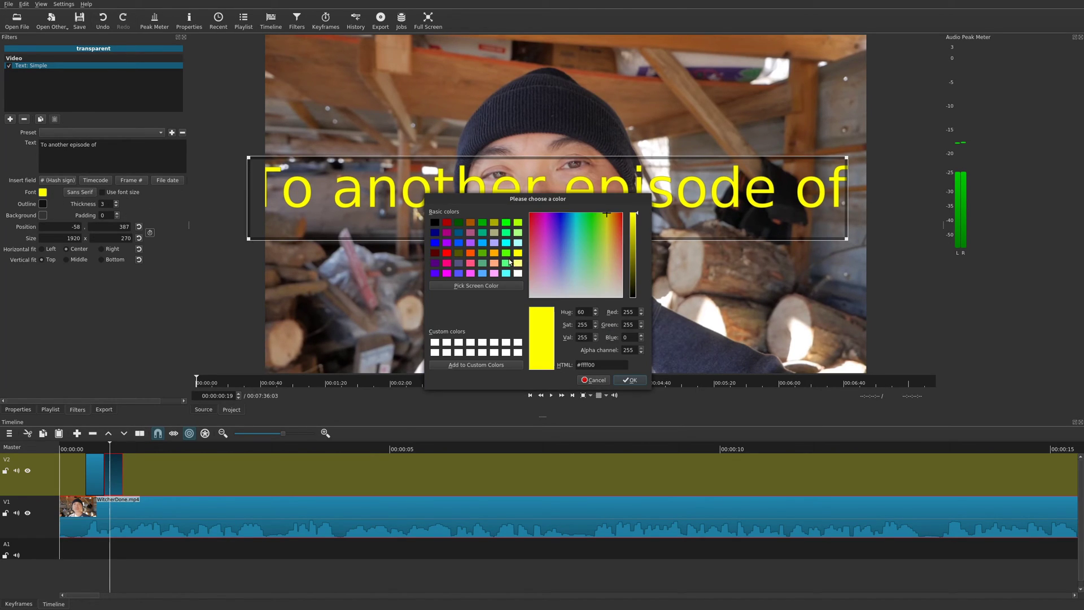
{"action": "left_click", "coordinate": [508, 255]}
{"action": "left_click", "coordinate": [636, 380]}
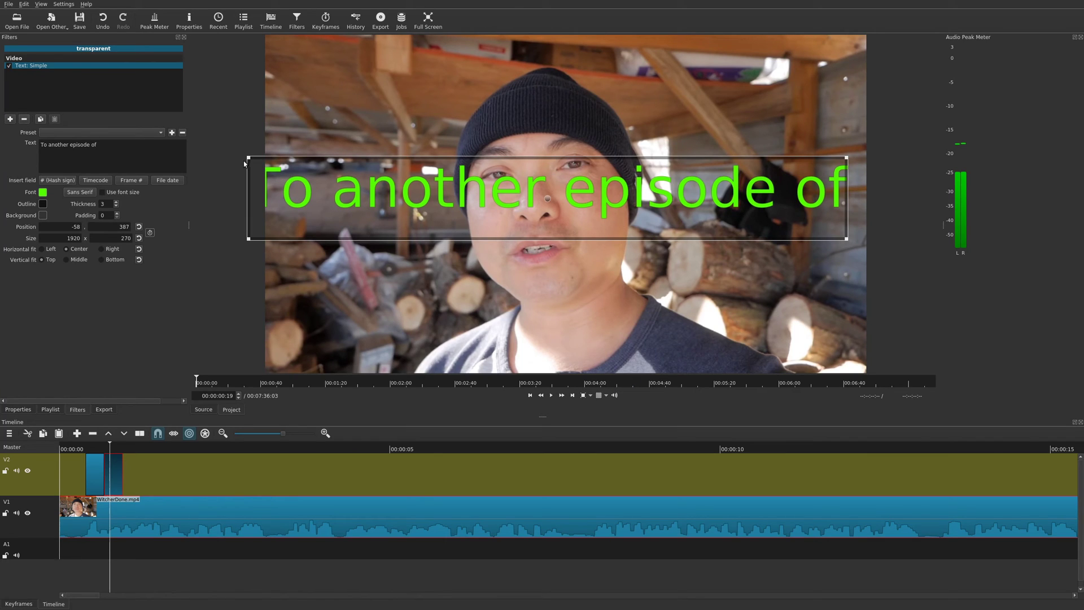
Shrink the "To another episode of" text box to about 1558 x 167 and move it to about 7, 874.
{"action": "left_click_drag", "start_coordinate": [249, 163], "coordinate": [363, 190]}
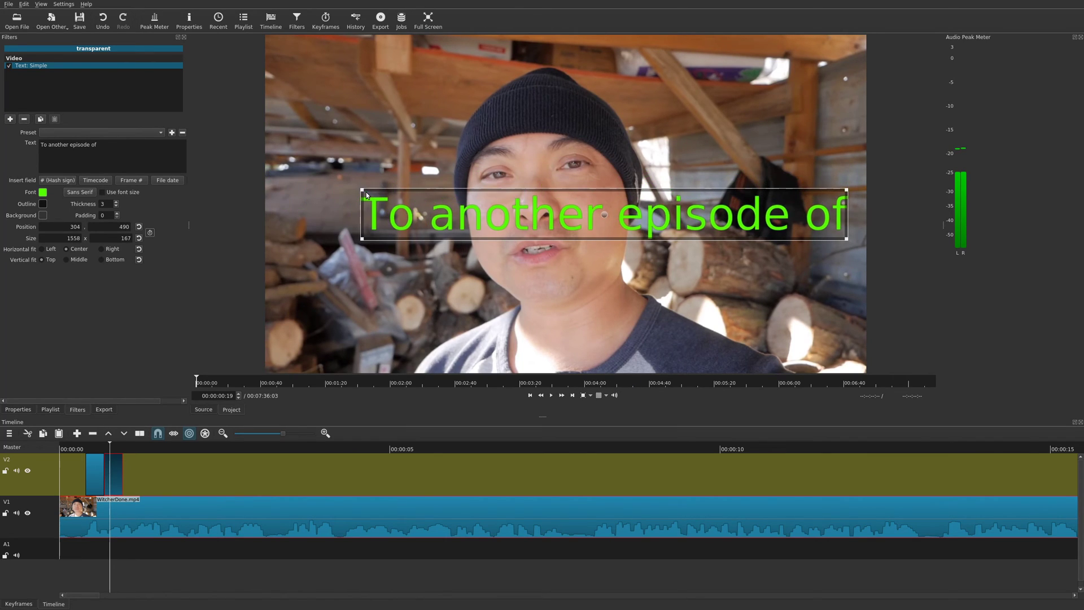
{"action": "left_click_drag", "start_coordinate": [603, 221], "coordinate": [510, 338]}
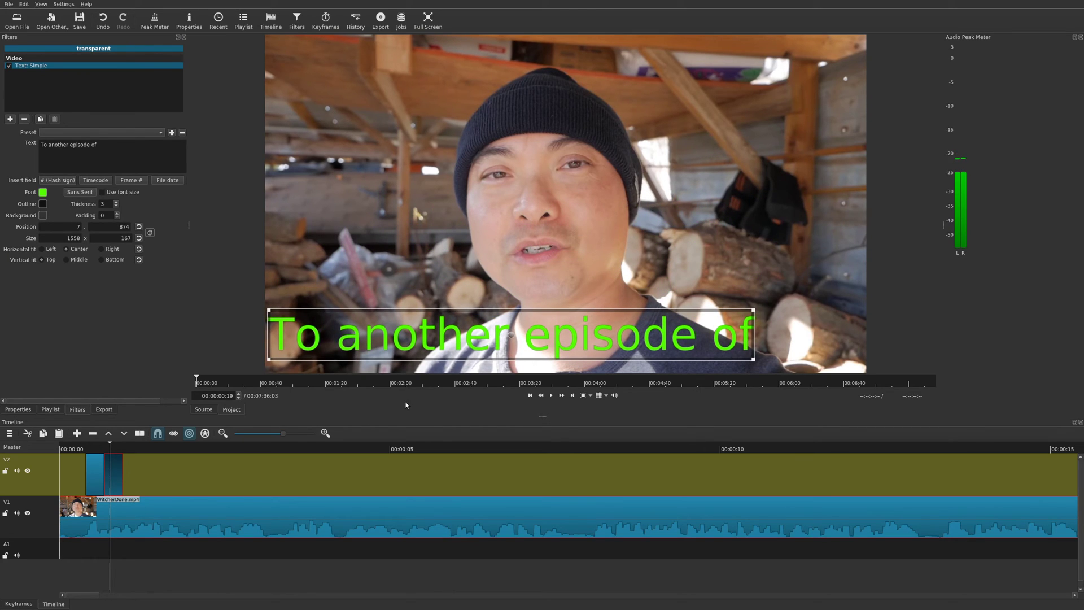
Paste a third title clip directly after the second on V2, reading "Geekoutdoors.com", with its text box at about 175, 458.
{"action": "left_click", "coordinate": [121, 448]}
{"action": "left_click", "coordinate": [124, 447]}
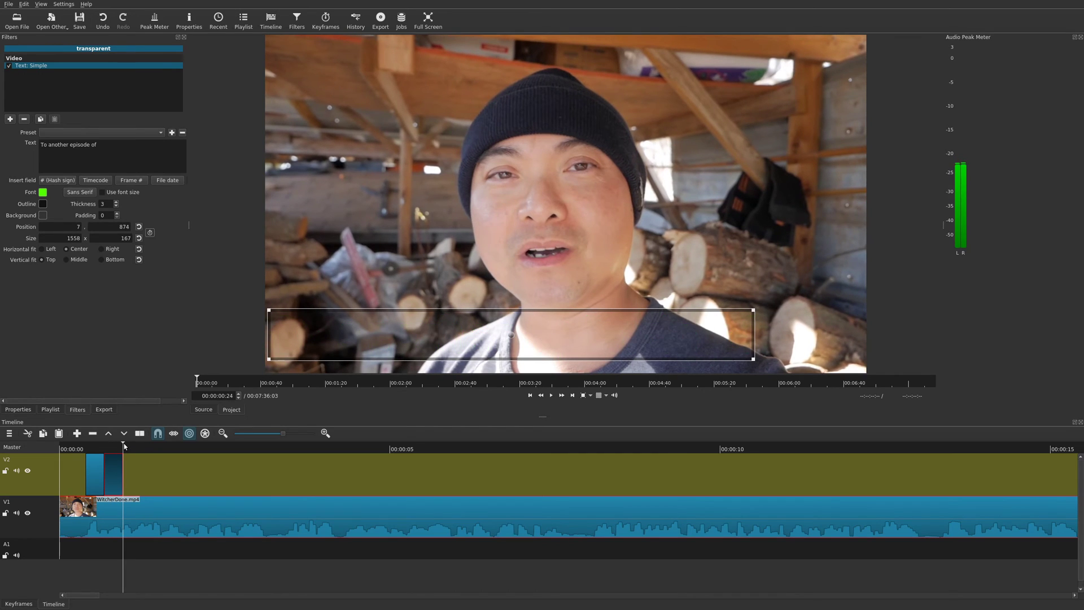
{"action": "key", "text": "ctrl+v"}
{"action": "left_click", "coordinate": [133, 446]}
{"action": "triple_click", "coordinate": [63, 146]}
{"action": "type", "text": "Ge"}
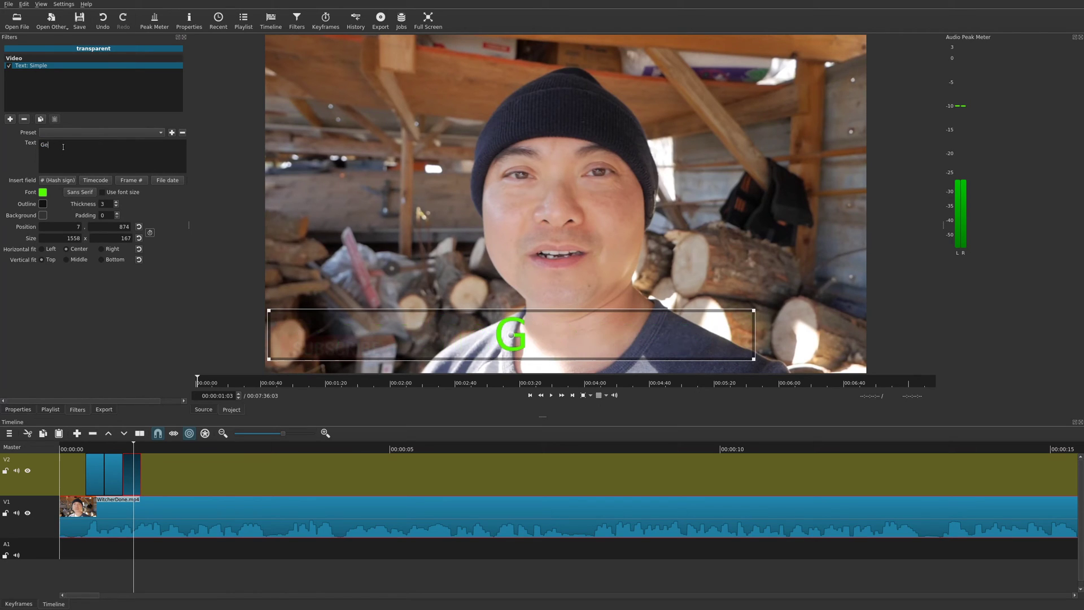
{"action": "type", "text": "ekoutdoor"}
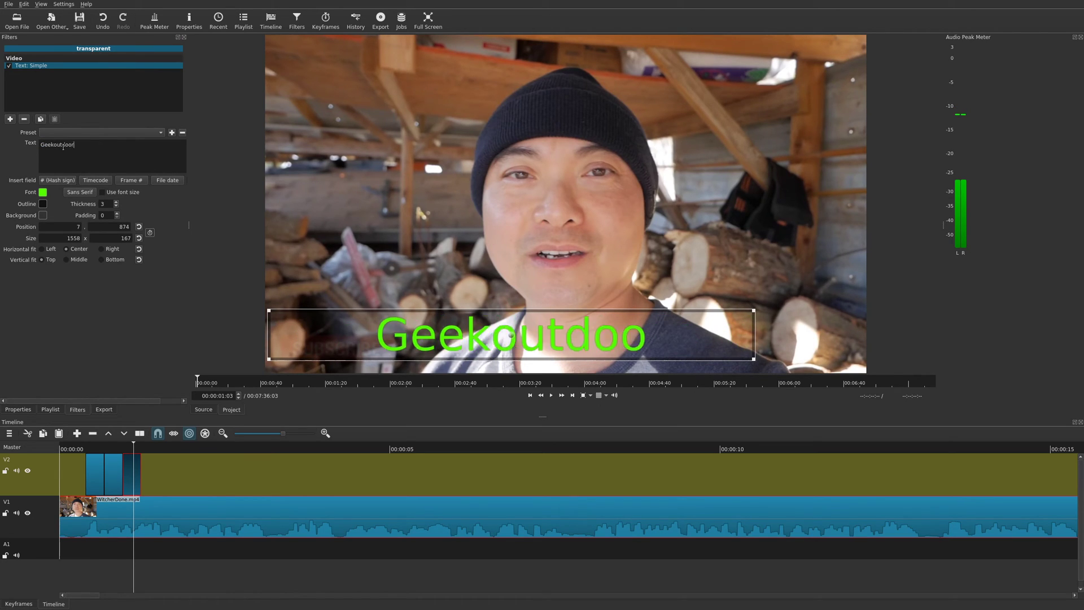
{"action": "type", "text": "s.com"}
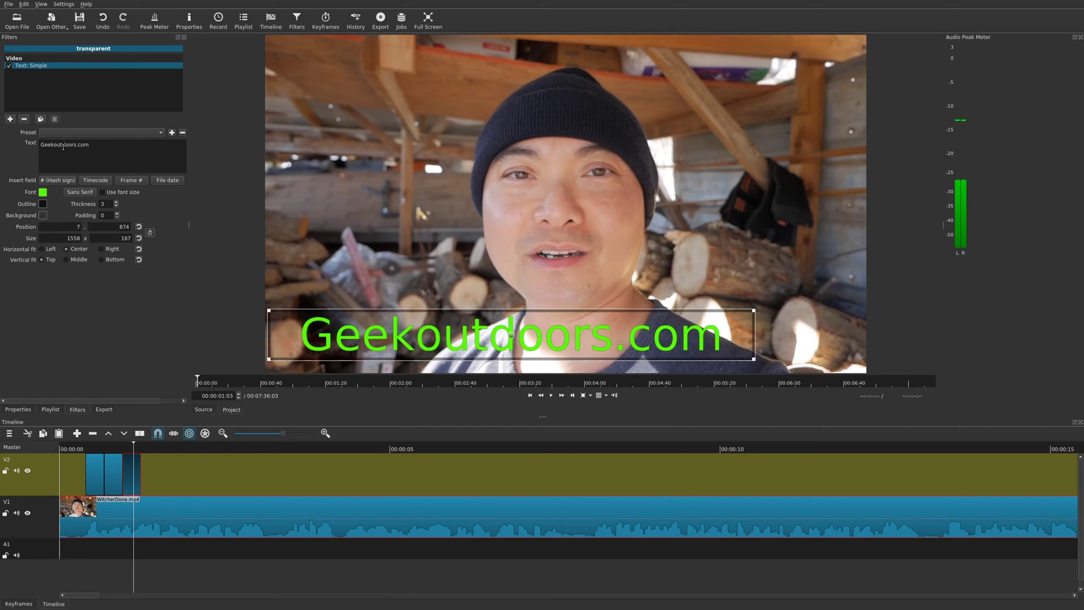
{"action": "left_click_drag", "start_coordinate": [509, 335], "coordinate": [568, 202]}
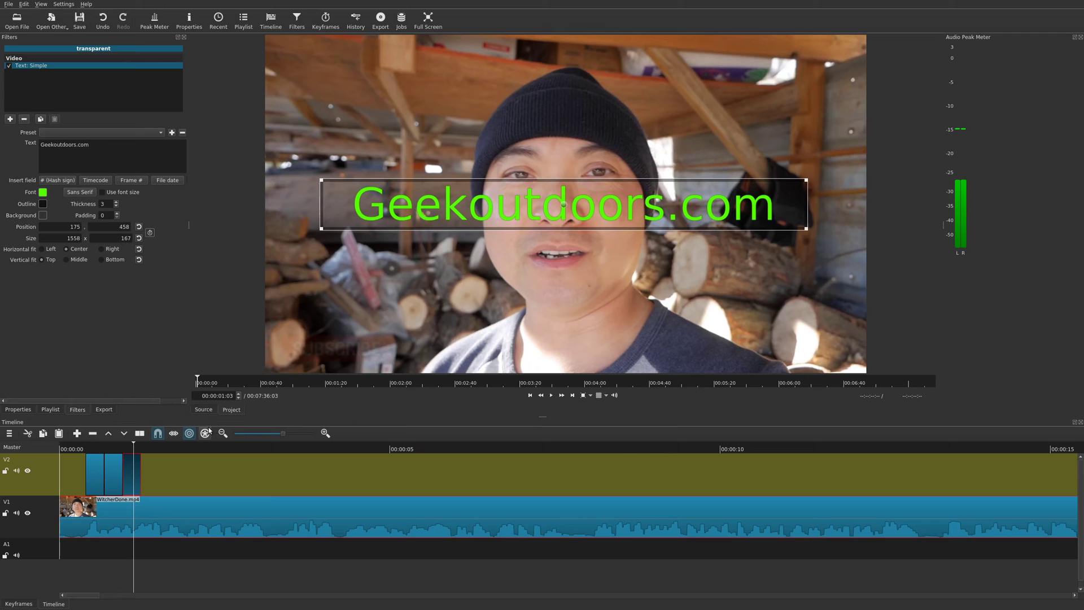
Play the opening to check the title timing, and extend the "Geekoutdoors.com" clip to end just past 00:00:02:00.
{"action": "left_click", "coordinate": [67, 448]}
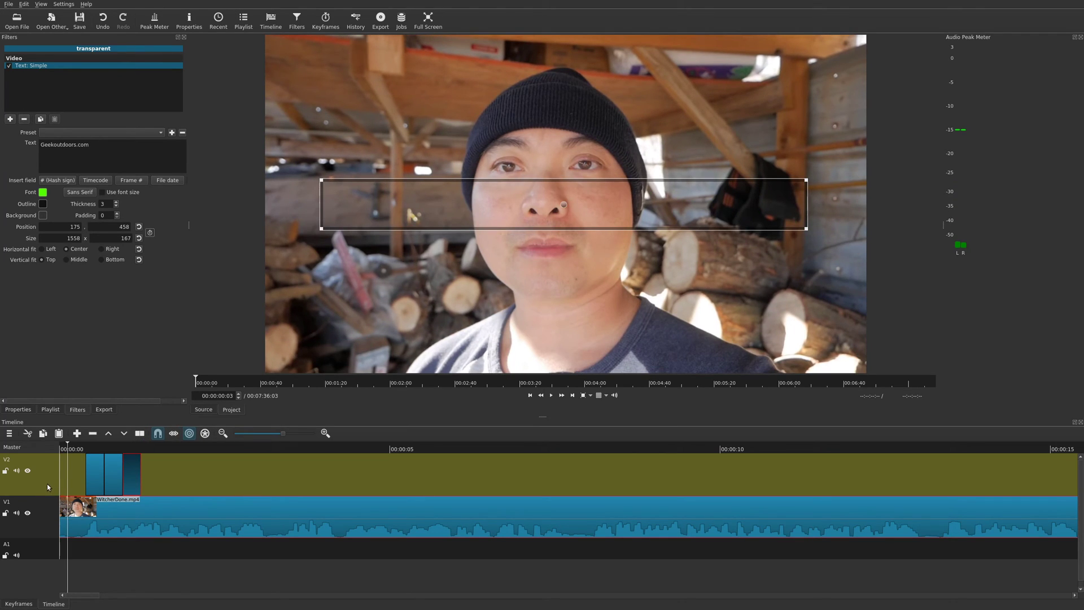
{"action": "left_click", "coordinate": [80, 469]}
{"action": "key", "text": "space"}
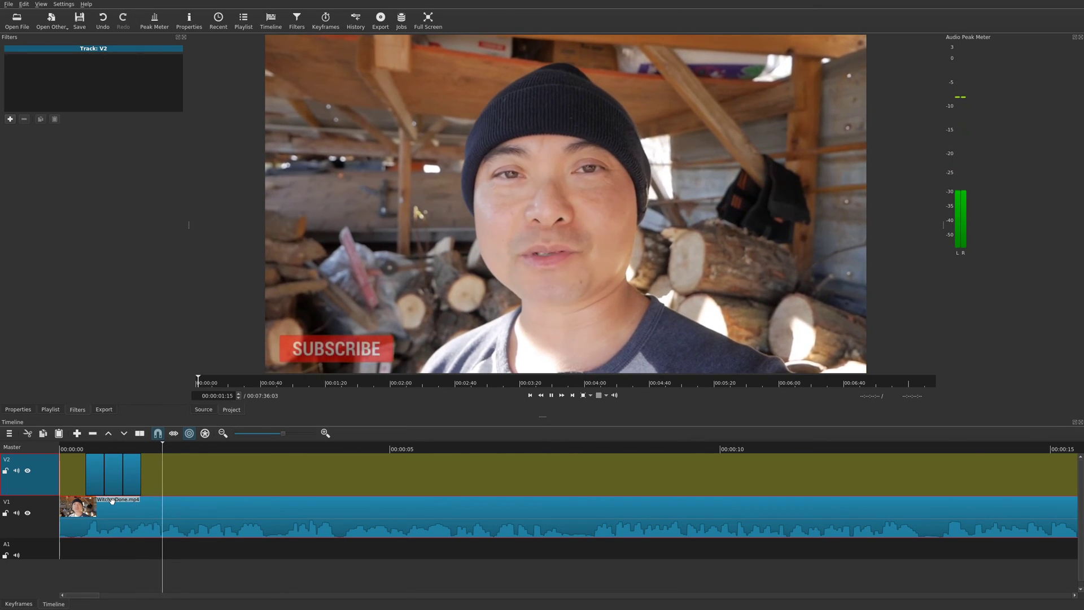
{"action": "left_click", "coordinate": [112, 443]}
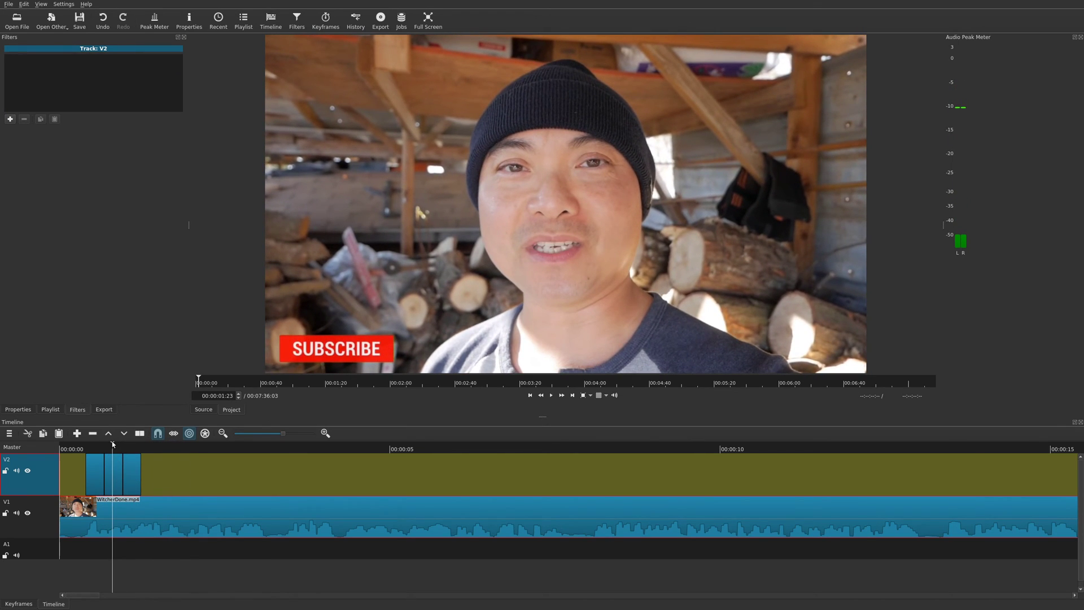
{"action": "left_click", "coordinate": [129, 446]}
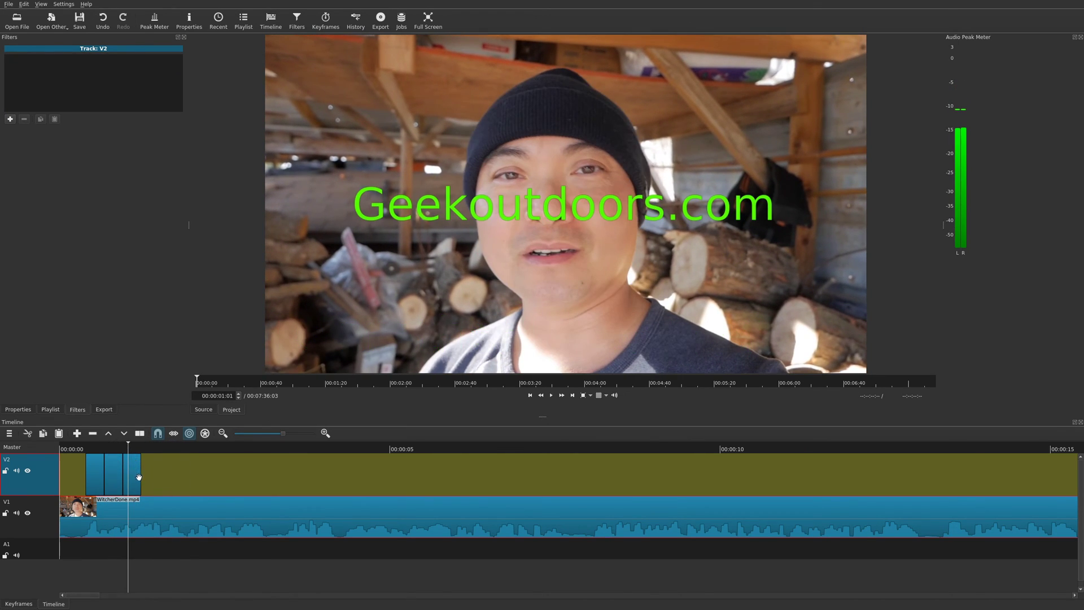
{"action": "left_click_drag", "start_coordinate": [140, 477], "coordinate": [204, 482]}
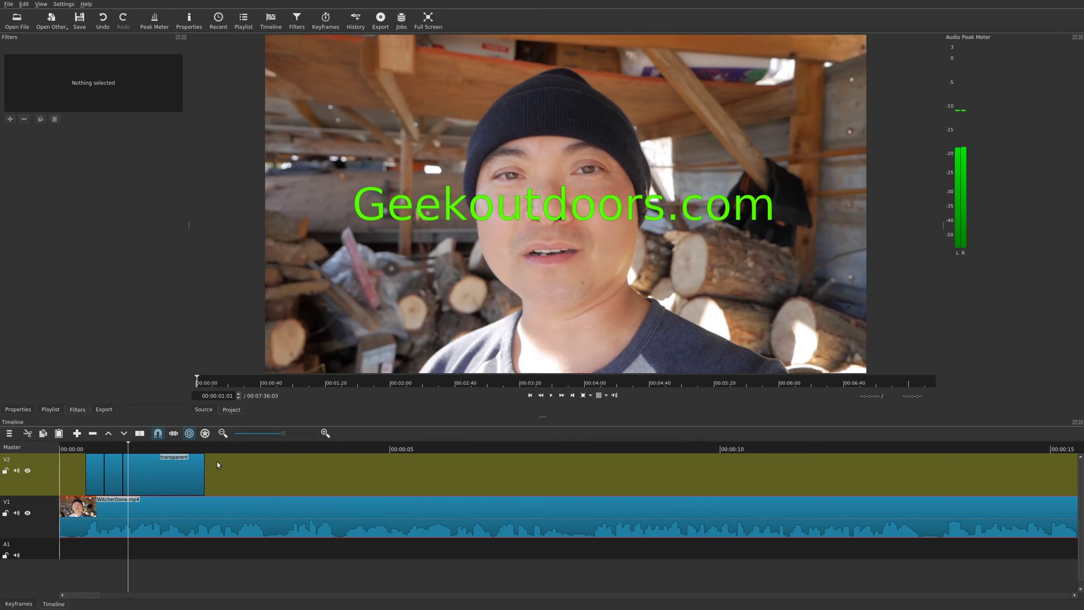
Play past the end of the extended clip and review each V2 title at several points along the opening.
{"action": "key", "text": "space"}
{"action": "key", "text": "space"}
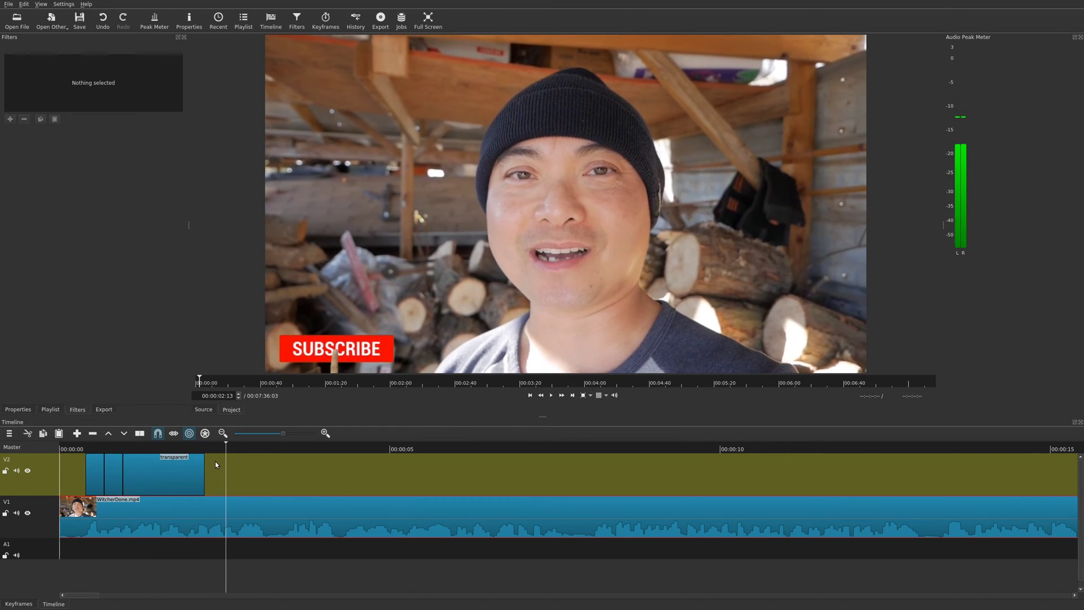
{"action": "left_click", "coordinate": [129, 446]}
{"action": "left_click", "coordinate": [113, 447]}
{"action": "left_click", "coordinate": [94, 448]}
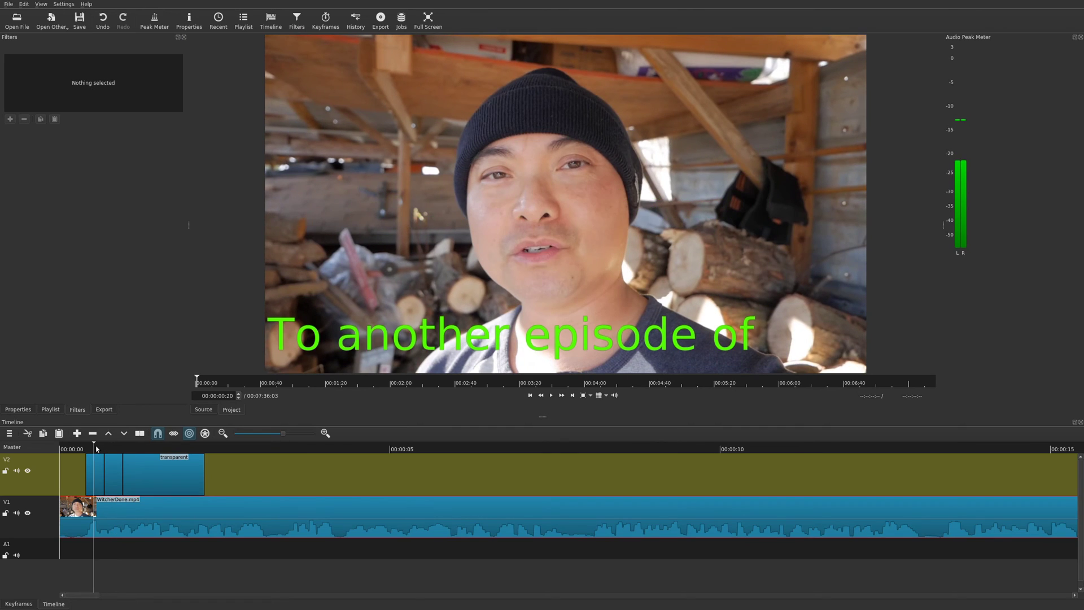
{"action": "left_click", "coordinate": [81, 447]}
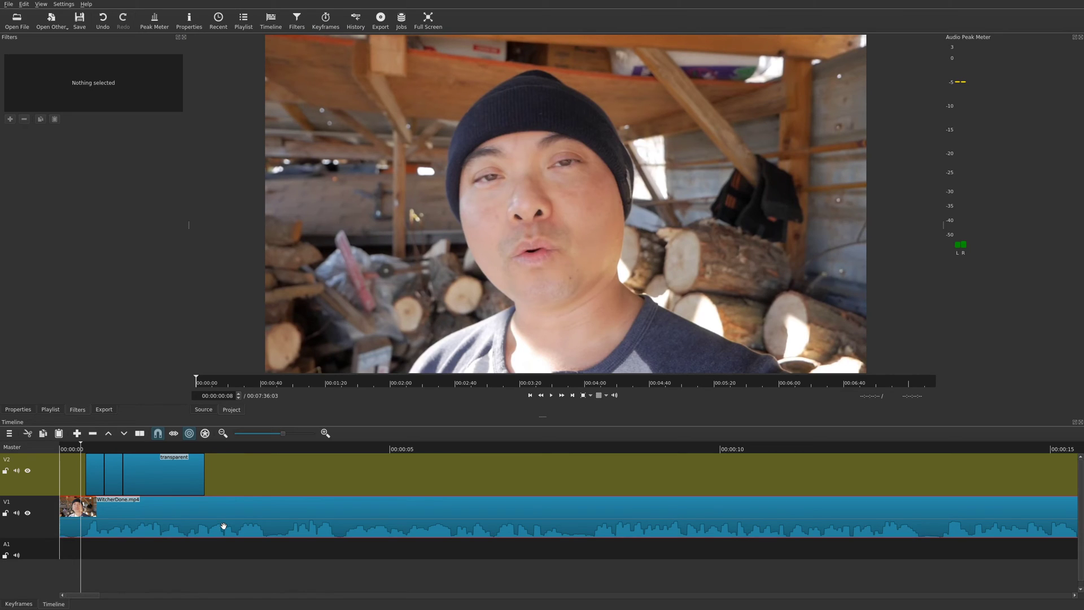
{"action": "left_click", "coordinate": [192, 450]}
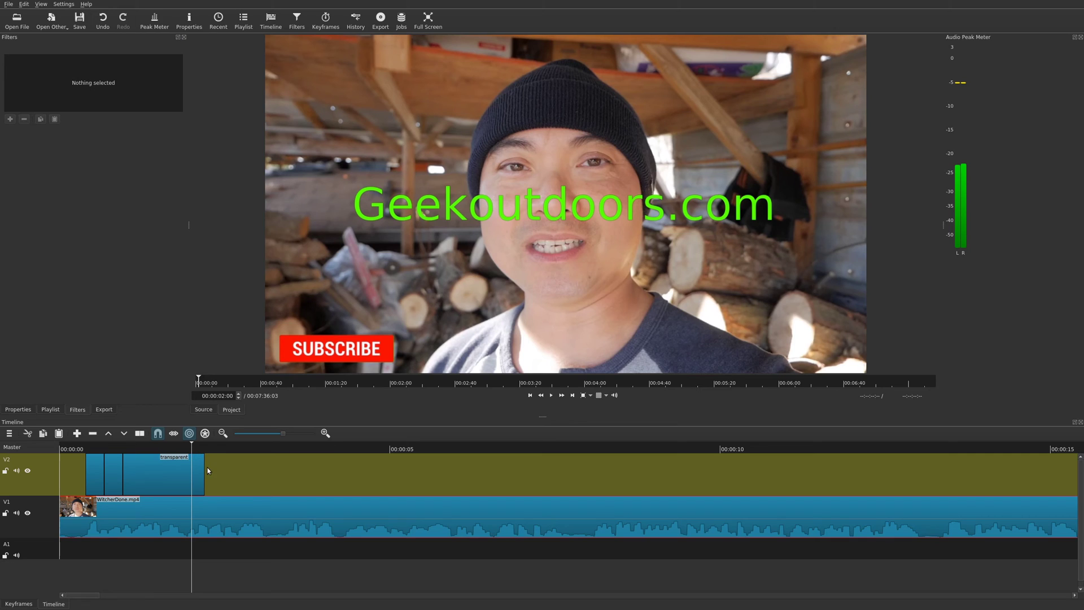
Add a Rotate and Scale filter to the "Geekoutdoors.com" title clip on V2.
{"action": "left_click", "coordinate": [150, 468]}
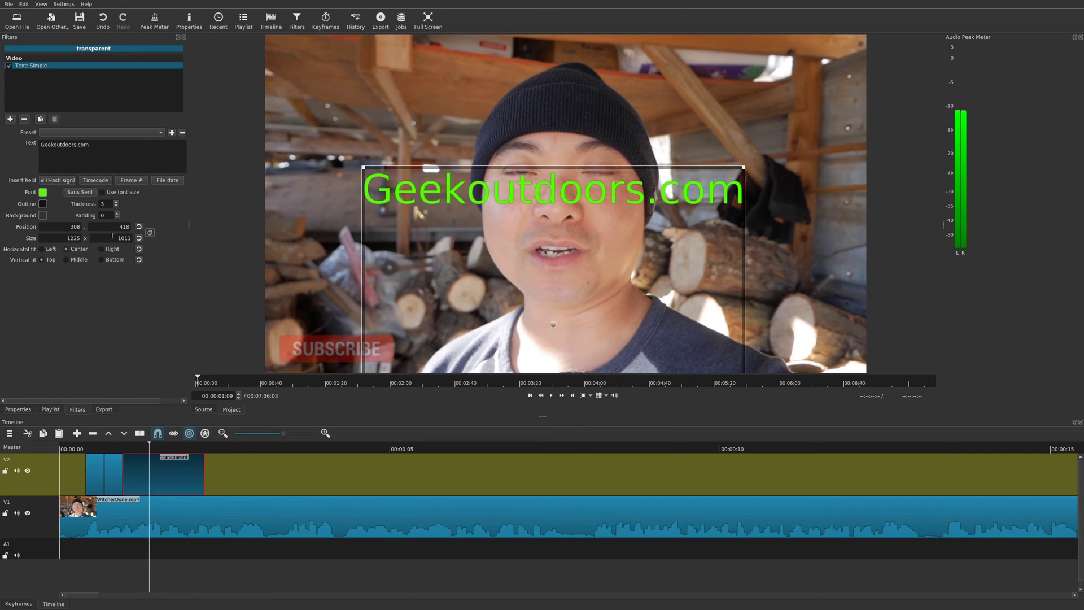
{"action": "left_click", "coordinate": [11, 119]}
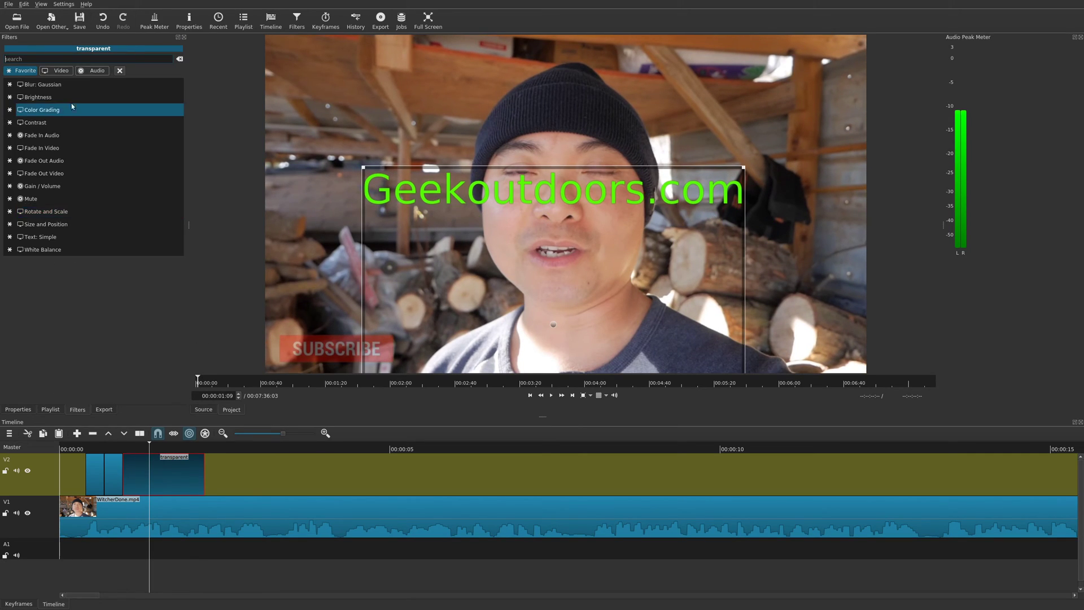
{"action": "left_click", "coordinate": [46, 211]}
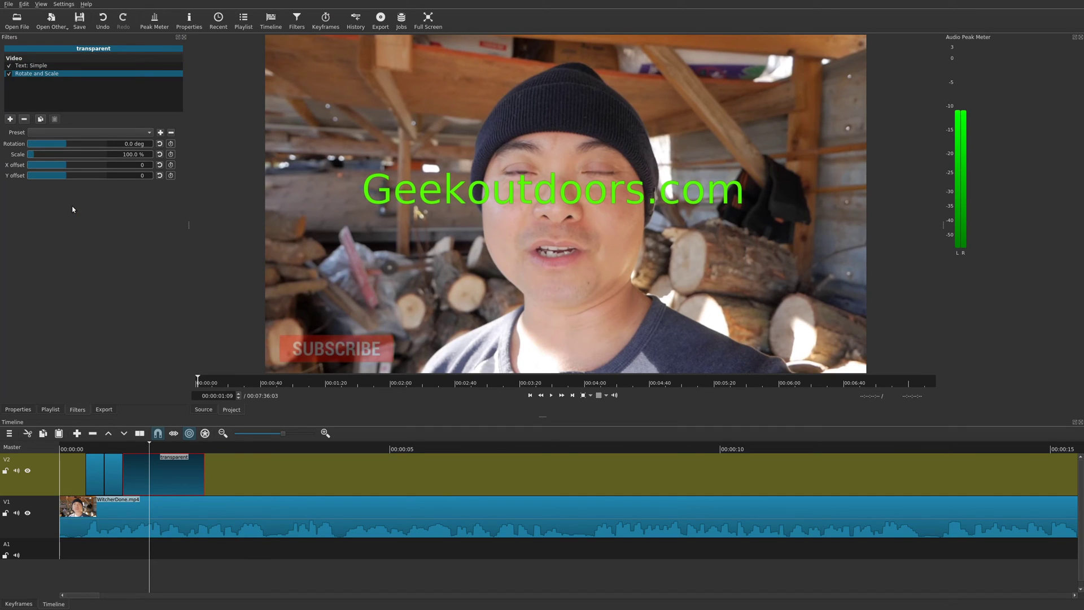
Change the "Geekoutdoors.com" title's font to SEGA LOGO FONT and its colour to red (#ff0000).
{"action": "left_click", "coordinate": [43, 66]}
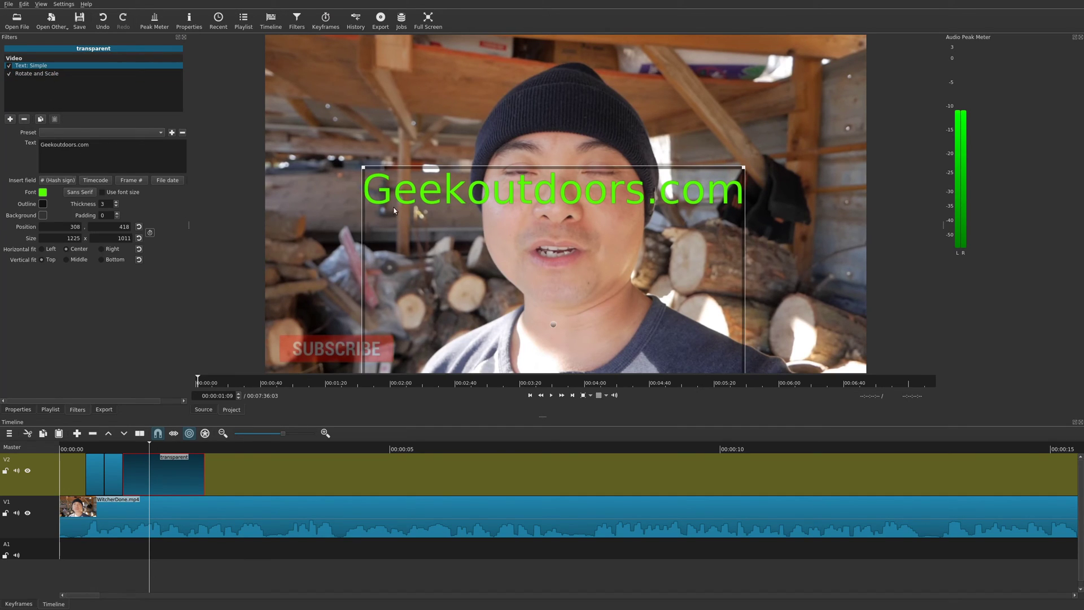
{"action": "left_click", "coordinate": [86, 193]}
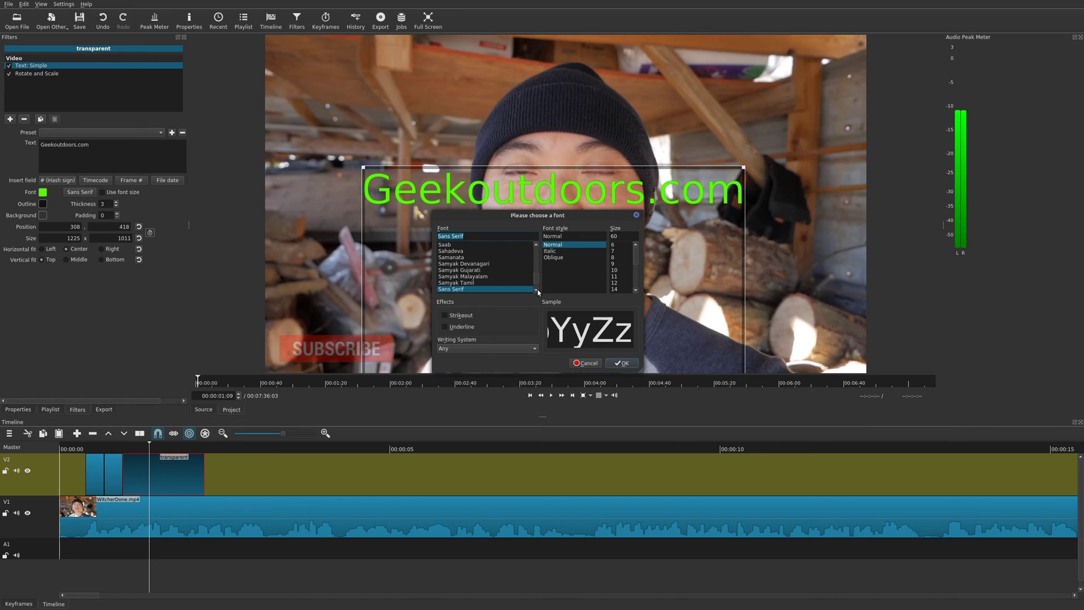
{"action": "scroll", "coordinate": [495, 281], "scroll_direction": "down", "scroll_amount": 1}
{"action": "left_click", "coordinate": [479, 283]}
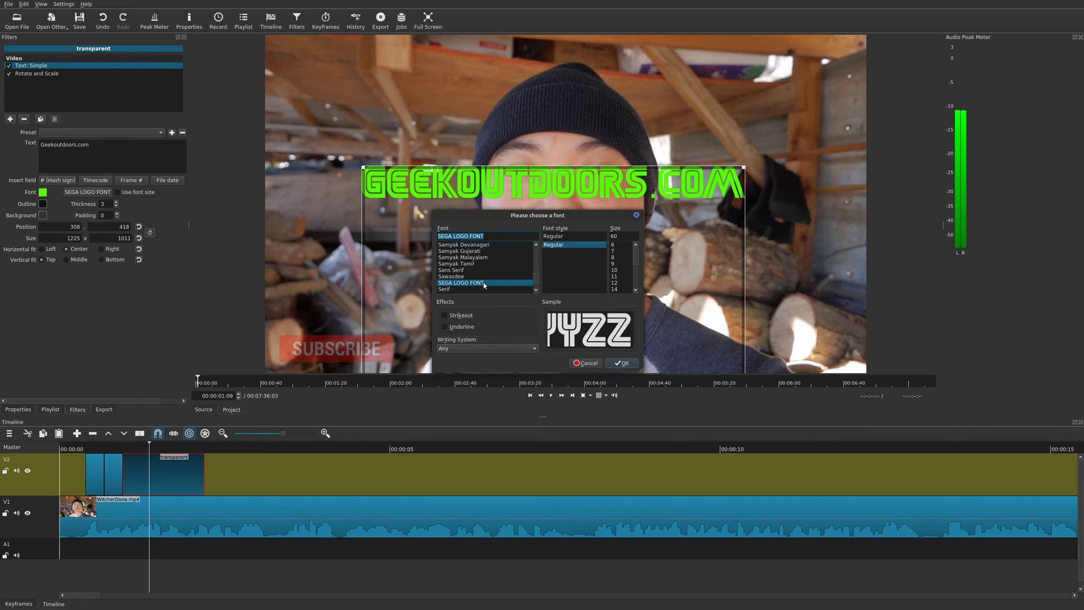
{"action": "left_click", "coordinate": [622, 363]}
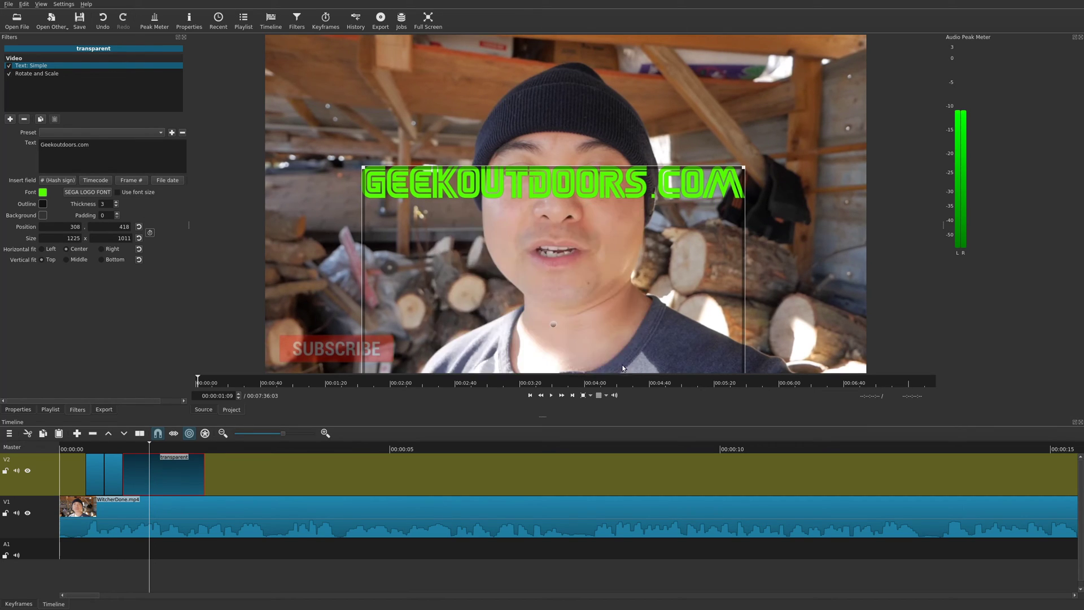
{"action": "left_click", "coordinate": [44, 192]}
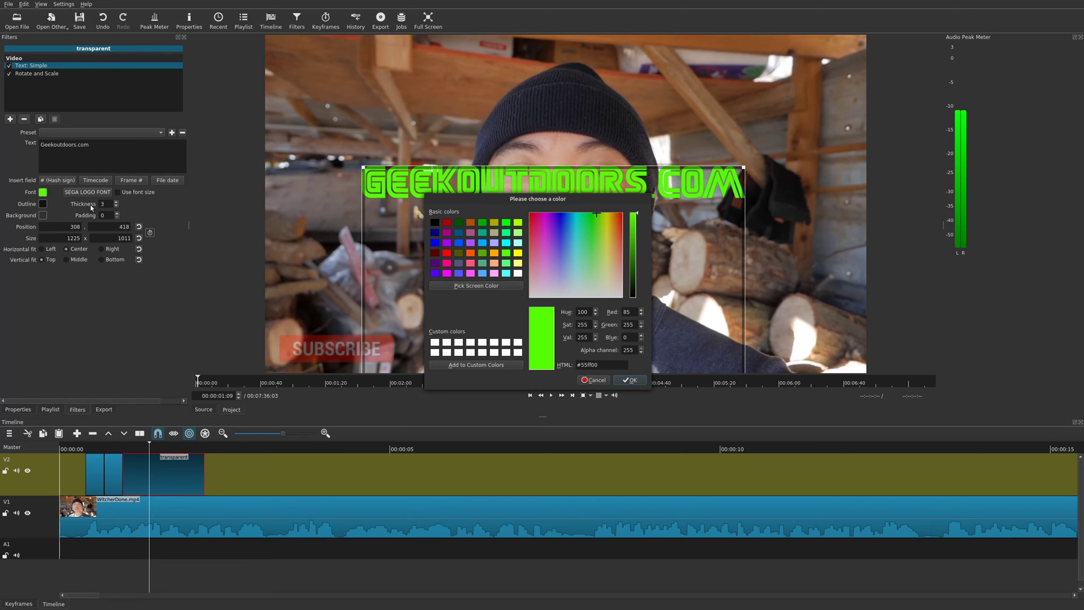
{"action": "left_click", "coordinate": [447, 253]}
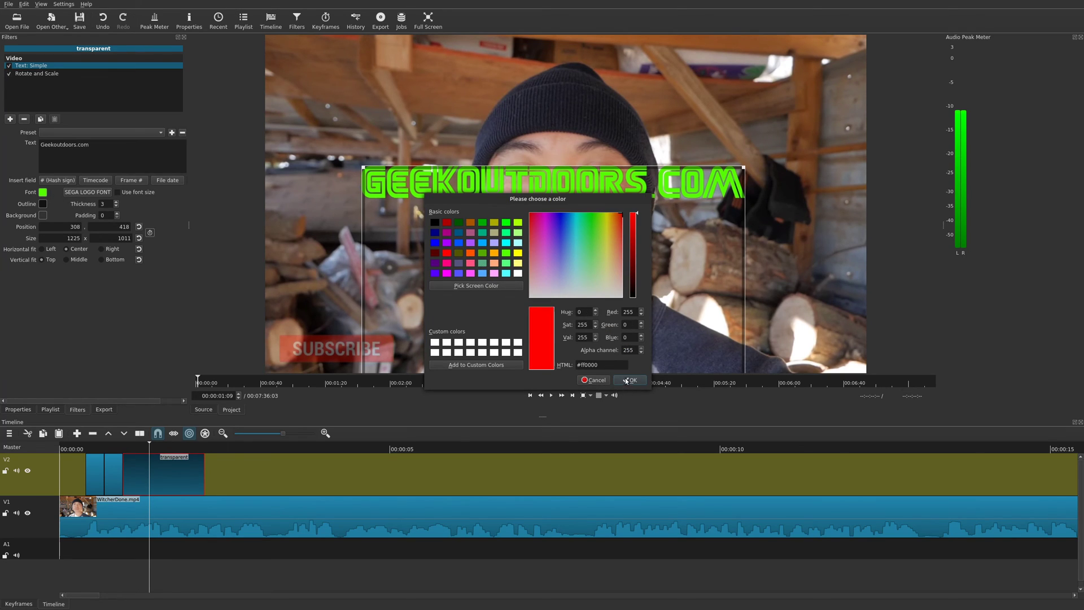
{"action": "left_click", "coordinate": [628, 380]}
Enlarge the "Geekoutdoors.com" text box to about 1548 x 1104 and move it to about 173, 357.
{"action": "left_click_drag", "start_coordinate": [744, 168], "coordinate": [820, 145]}
{"action": "left_click_drag", "start_coordinate": [591, 315], "coordinate": [576, 323]}
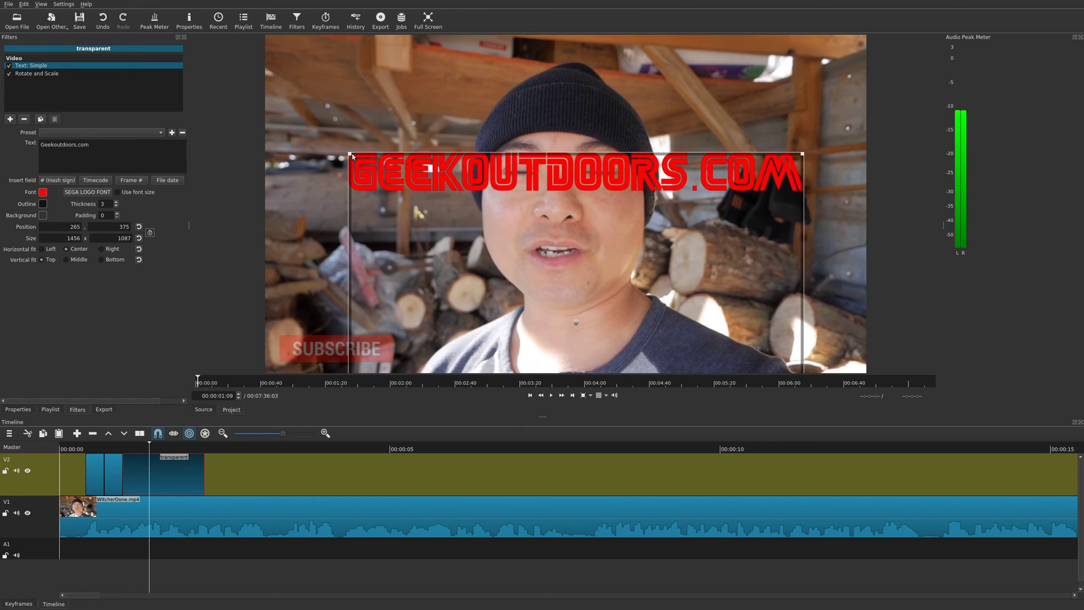
{"action": "left_click_drag", "start_coordinate": [351, 161], "coordinate": [332, 161]}
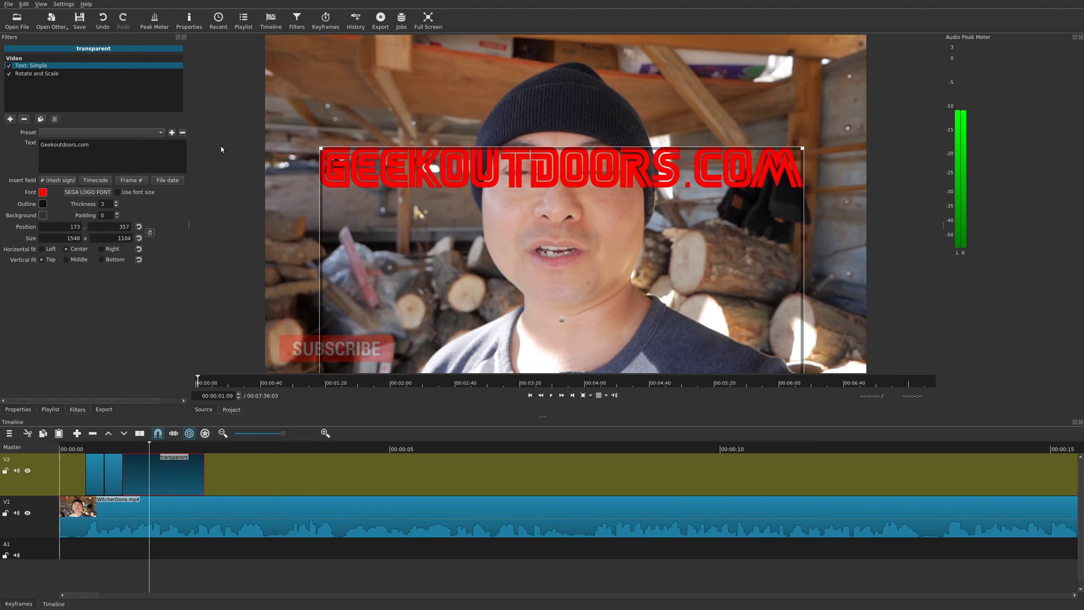
Give the Rotate and Scale filter a ramp-in over about the clip's first quarter, starting at -47.1 degrees rotation and 251.4 % scale.
{"action": "left_click", "coordinate": [18, 604]}
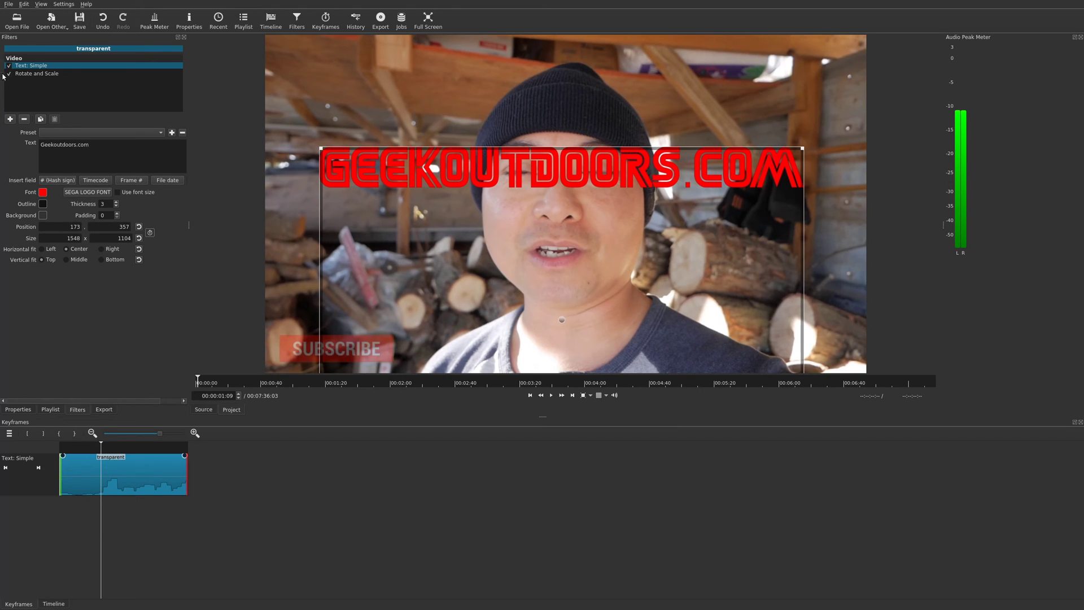
{"action": "left_click", "coordinate": [53, 76]}
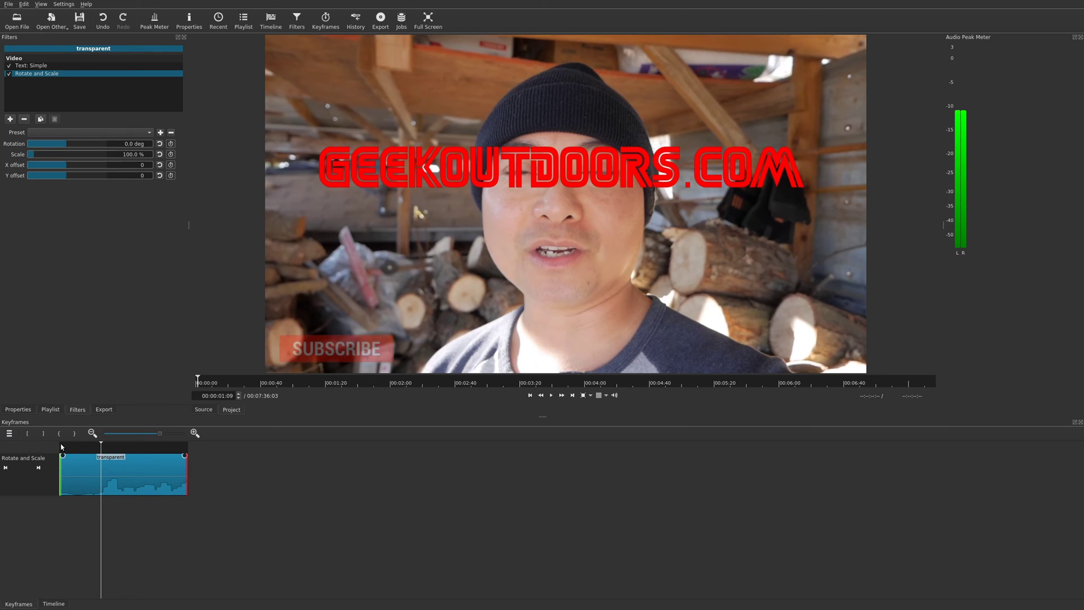
{"action": "left_click", "coordinate": [61, 445]}
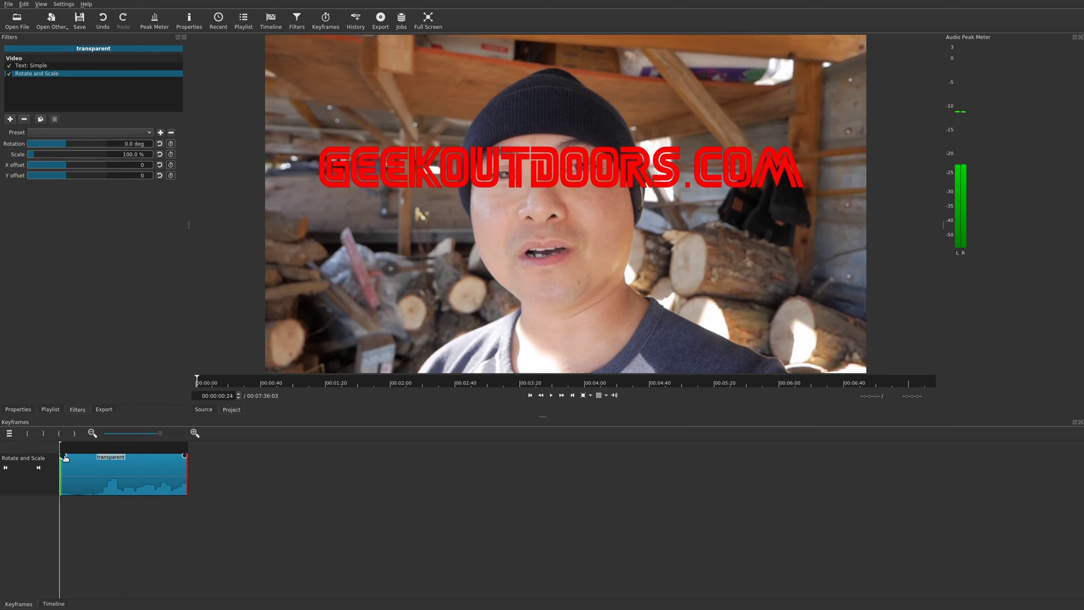
{"action": "left_click_drag", "start_coordinate": [65, 456], "coordinate": [104, 461]}
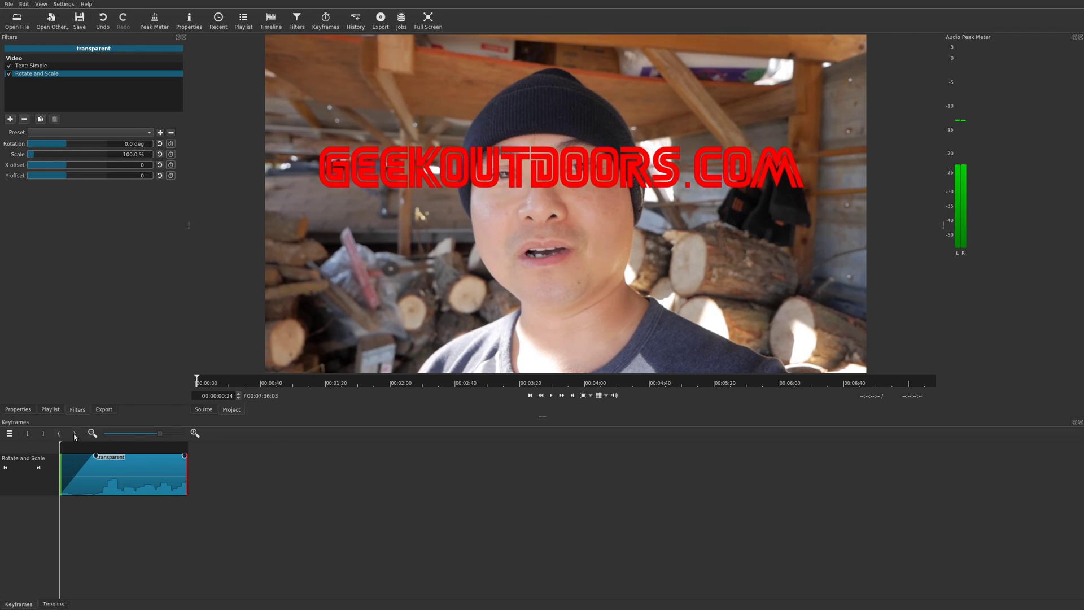
{"action": "left_click_drag", "start_coordinate": [67, 145], "coordinate": [47, 156]}
{"action": "left_click", "coordinate": [34, 154]}
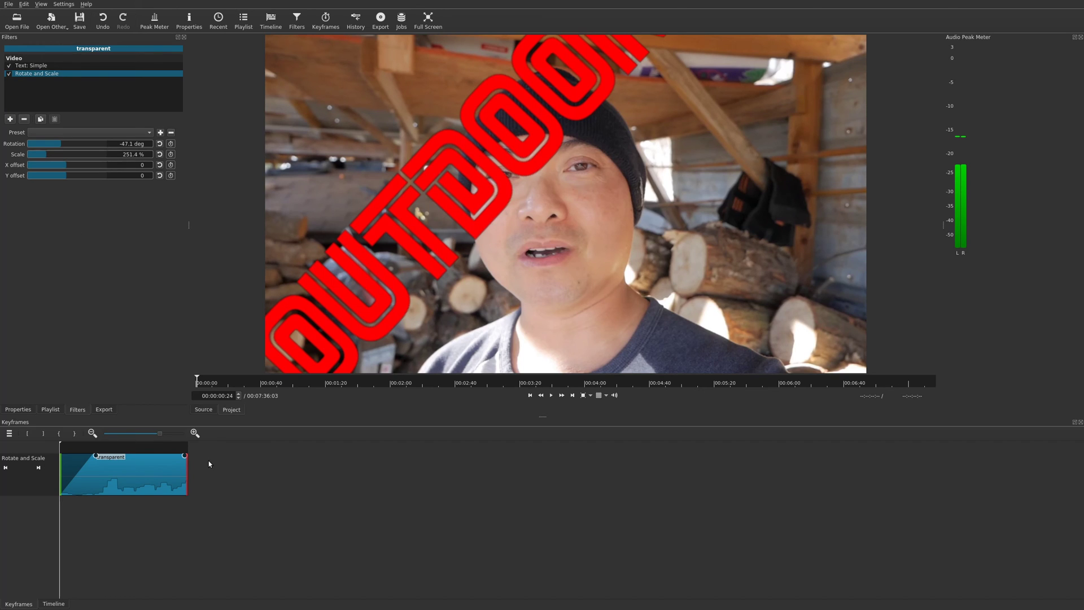
Play the opening to check the "Geekoutdoors.com" animation, and review the V2 titles at several points.
{"action": "key", "text": "space"}
{"action": "left_click", "coordinate": [133, 458]}
{"action": "left_click", "coordinate": [55, 603]}
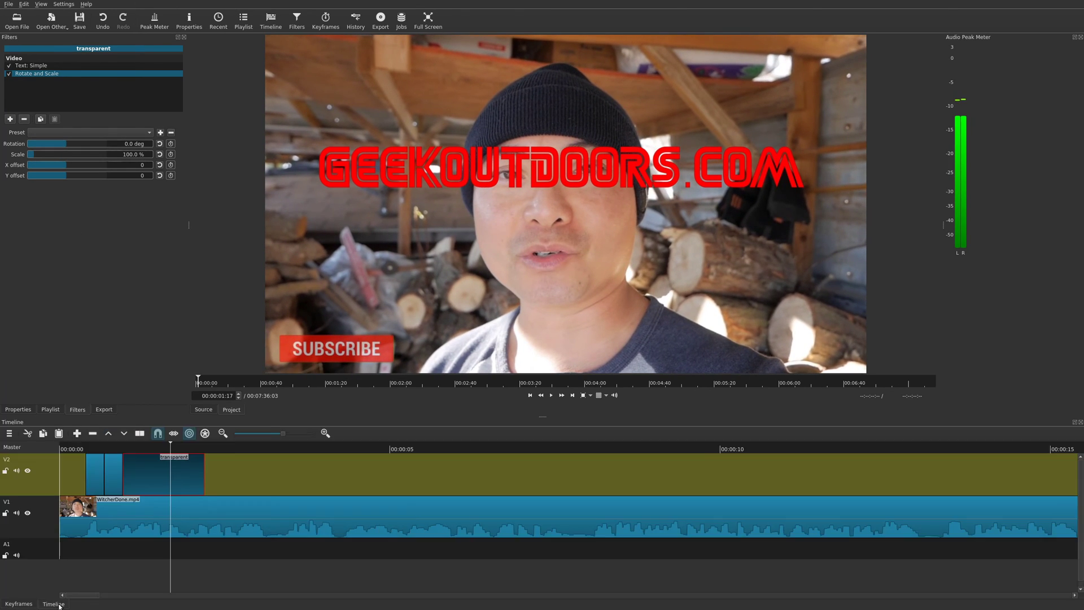
{"action": "left_click_drag", "start_coordinate": [170, 444], "coordinate": [62, 448]}
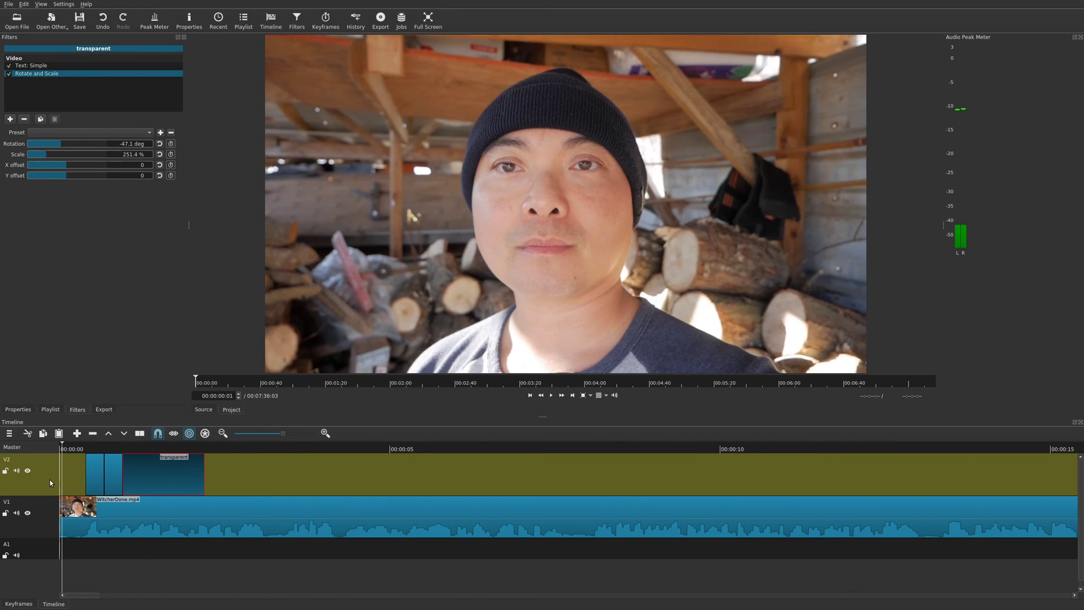
{"action": "left_click", "coordinate": [50, 479]}
{"action": "key", "text": "space"}
{"action": "key", "text": "space"}
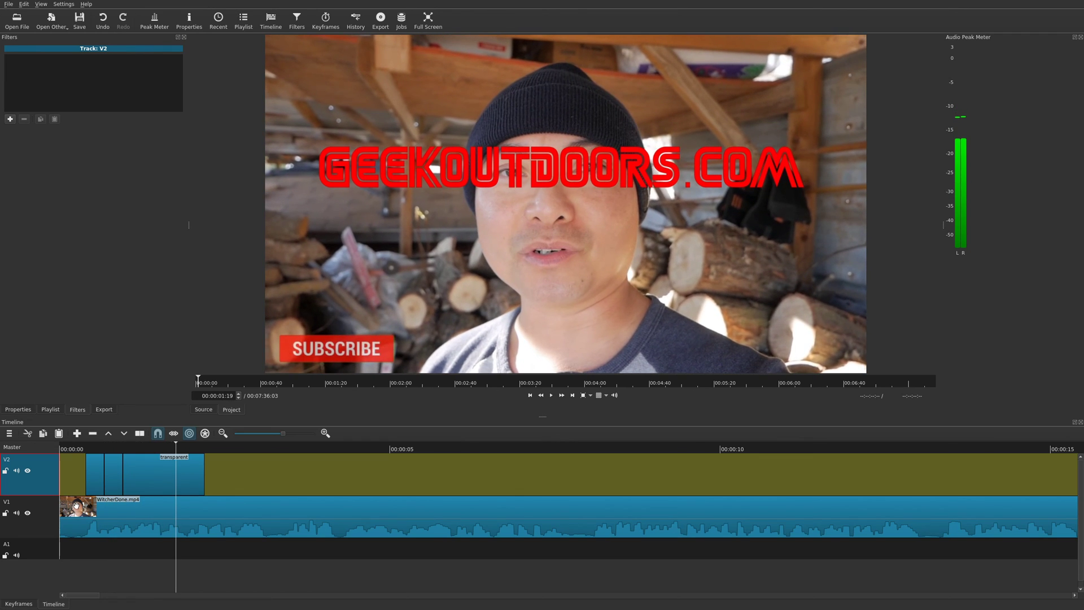
{"action": "left_click", "coordinate": [146, 450]}
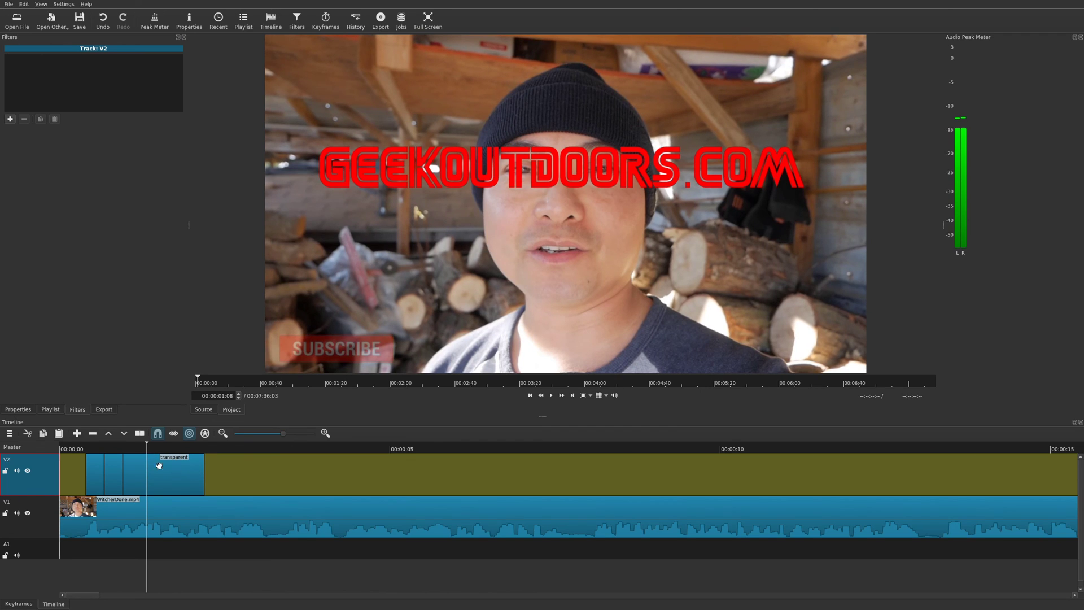
{"action": "left_click", "coordinate": [92, 449]}
{"action": "left_click", "coordinate": [108, 448]}
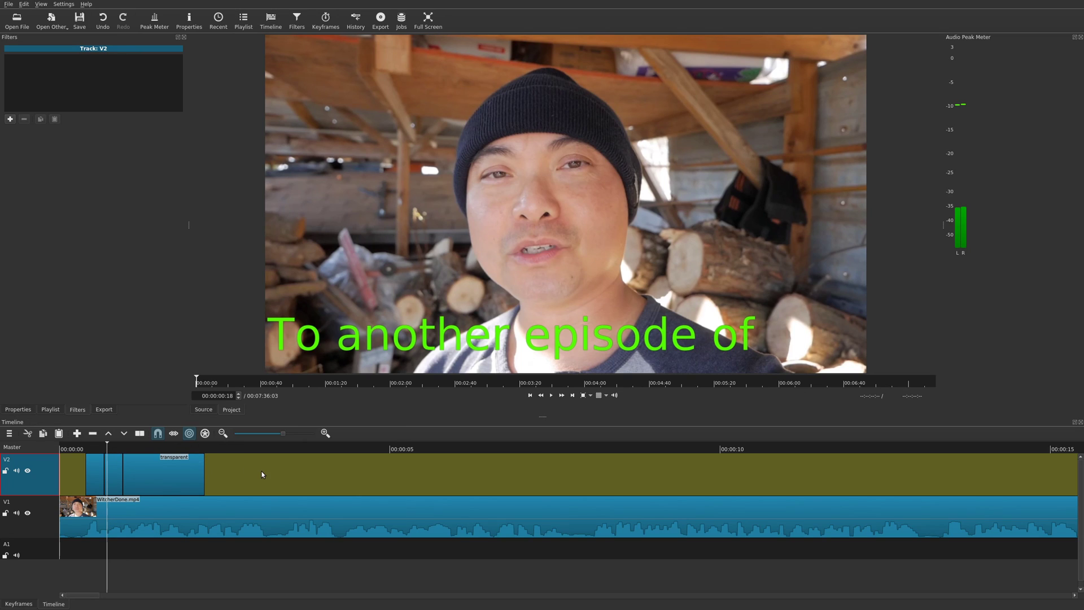